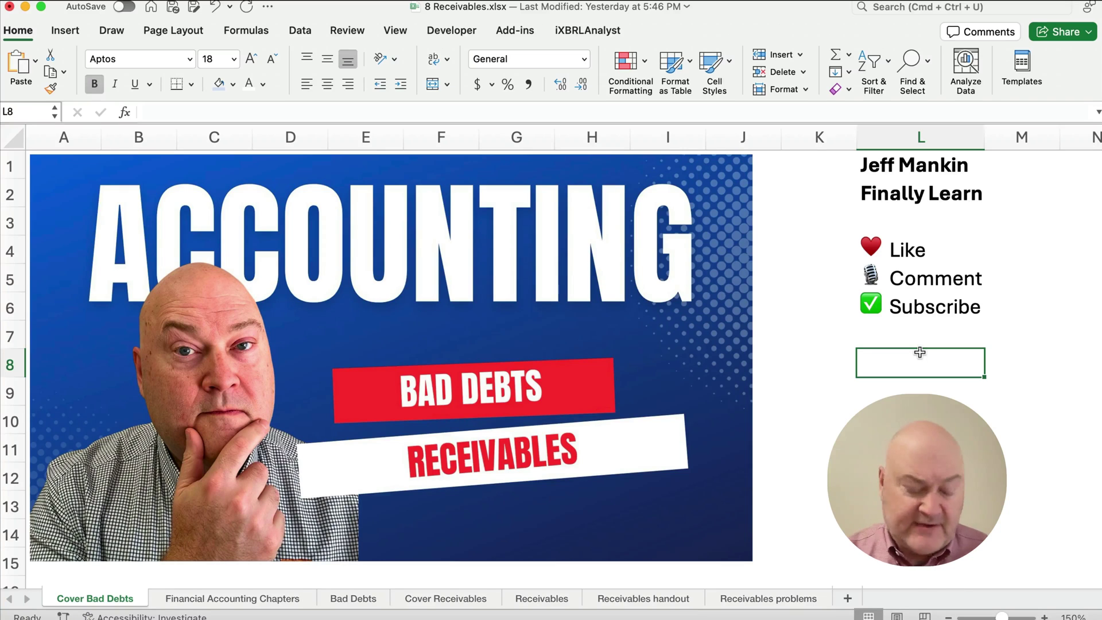
Step: Go to the Bad Debts sheet and review the two accounting methods and the two ways to estimate under the allowance method
{"action": "key", "text": "ctrl+Page_Down"}
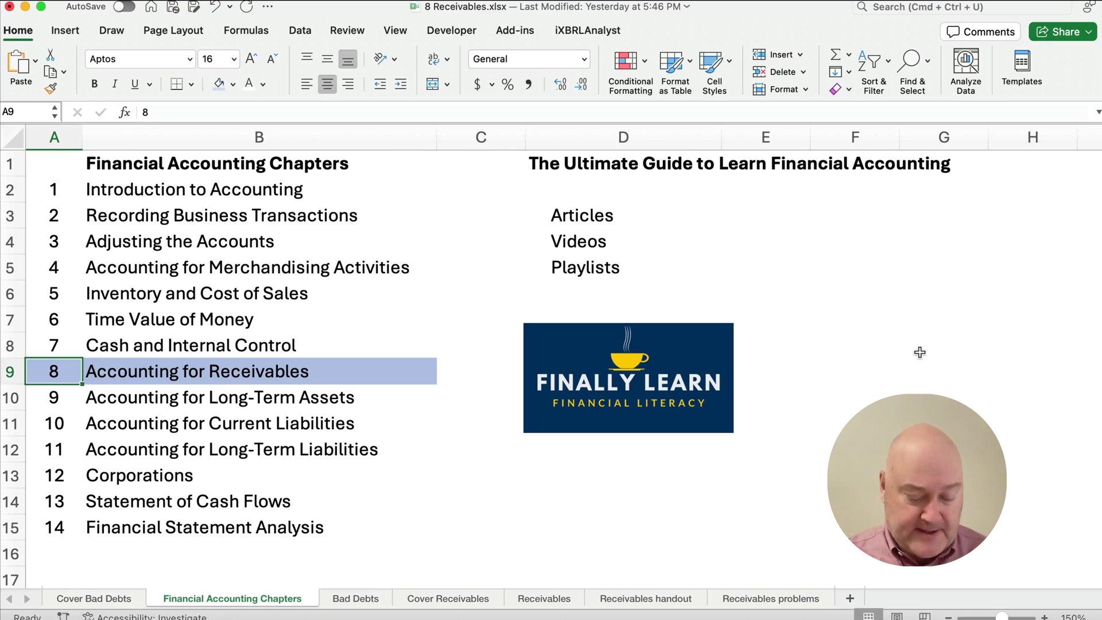
{"action": "key", "text": "ctrl+Page_Down"}
{"action": "scroll", "coordinate": [920, 353], "scroll_direction": "up", "scroll_amount": 1}
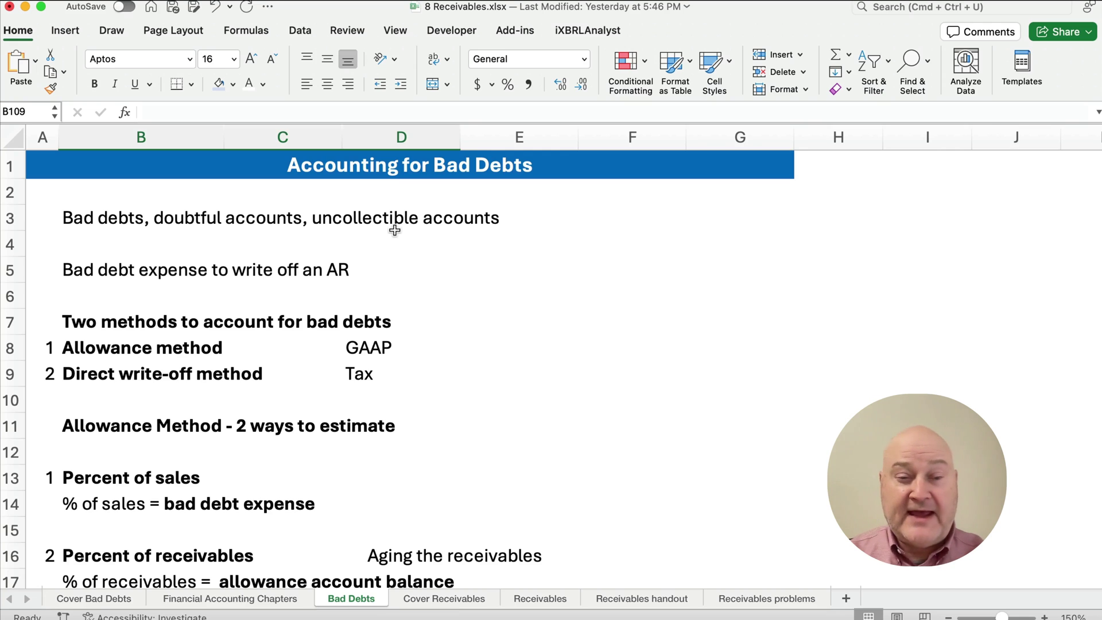
{"action": "scroll", "coordinate": [345, 304], "scroll_direction": "down", "scroll_amount": 2}
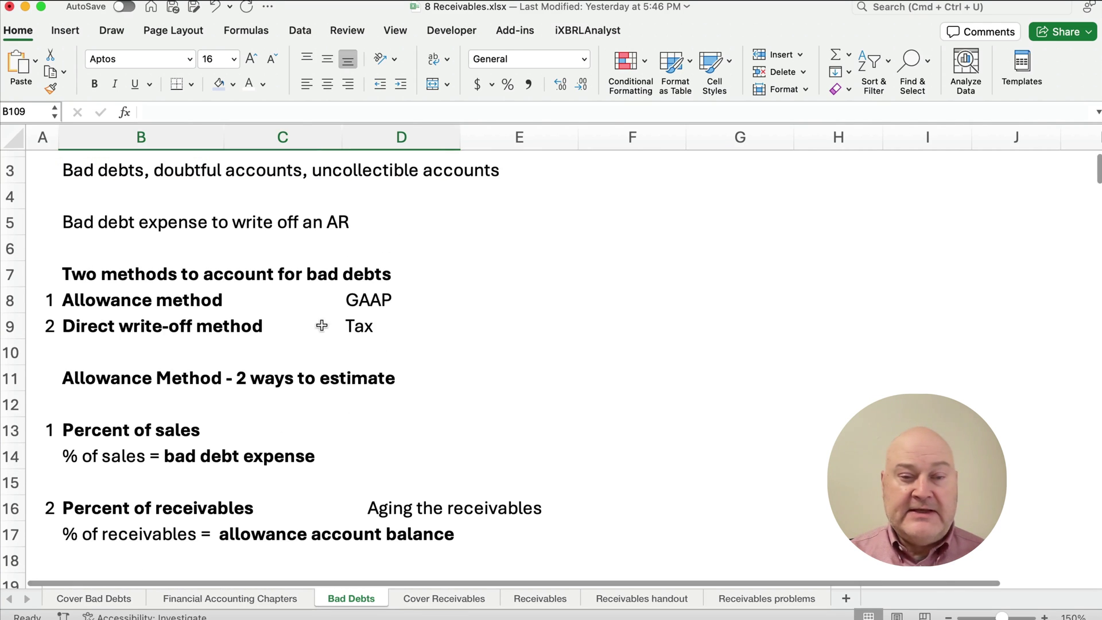
{"action": "left_click", "coordinate": [84, 279]}
{"action": "left_click_drag", "start_coordinate": [83, 279], "coordinate": [402, 322]}
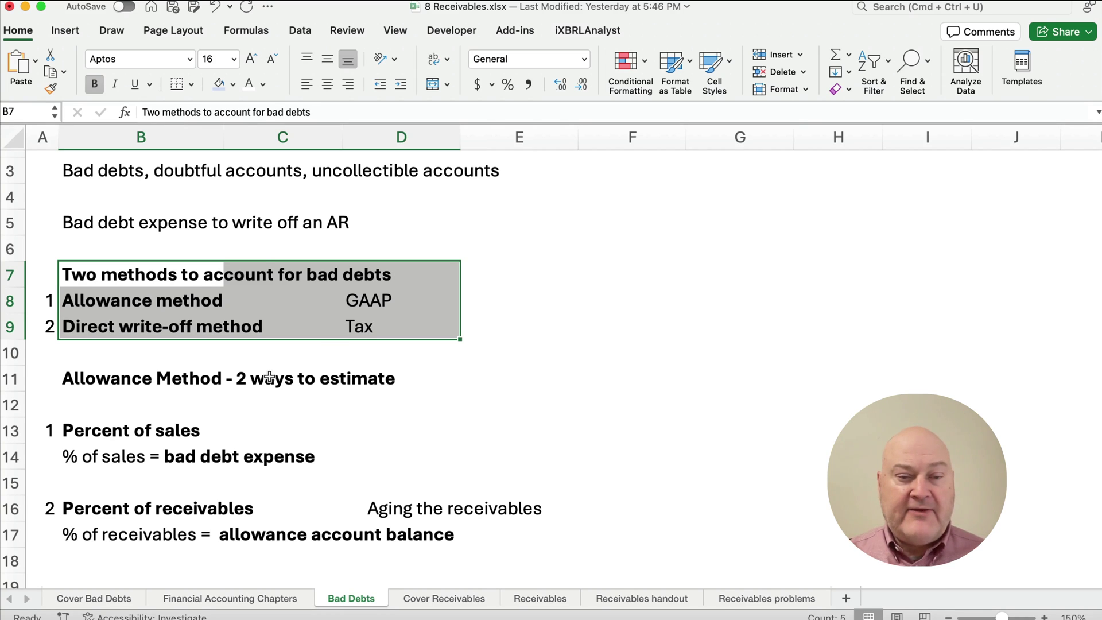
{"action": "scroll", "coordinate": [298, 369], "scroll_direction": "down", "scroll_amount": 3}
{"action": "scroll", "coordinate": [185, 406], "scroll_direction": "down", "scroll_amount": 3}
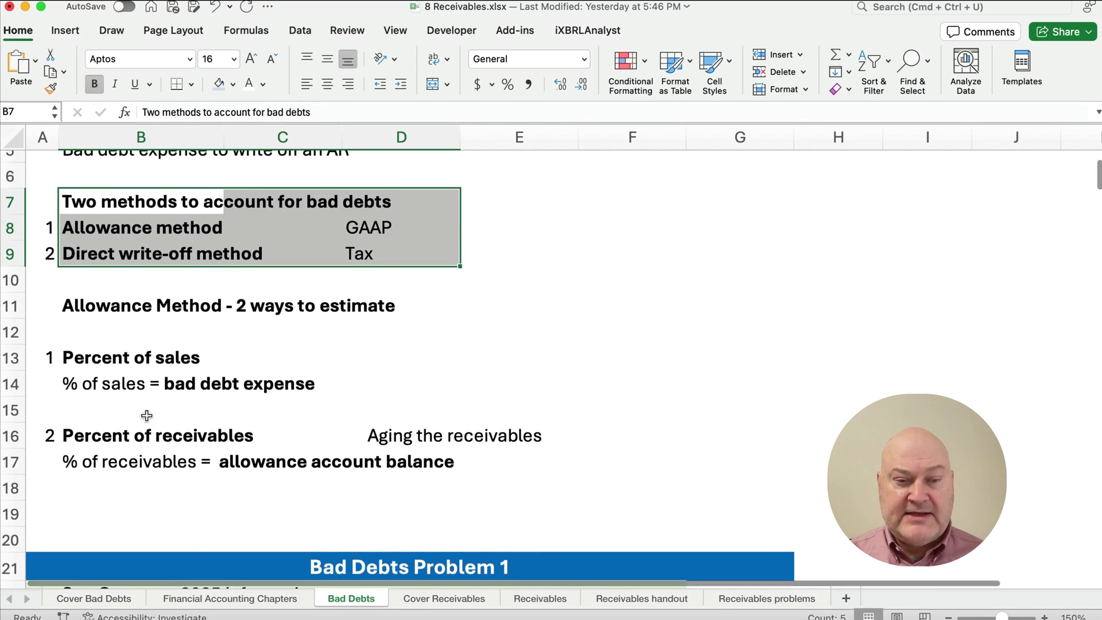
{"action": "left_click_drag", "start_coordinate": [76, 300], "coordinate": [390, 321]}
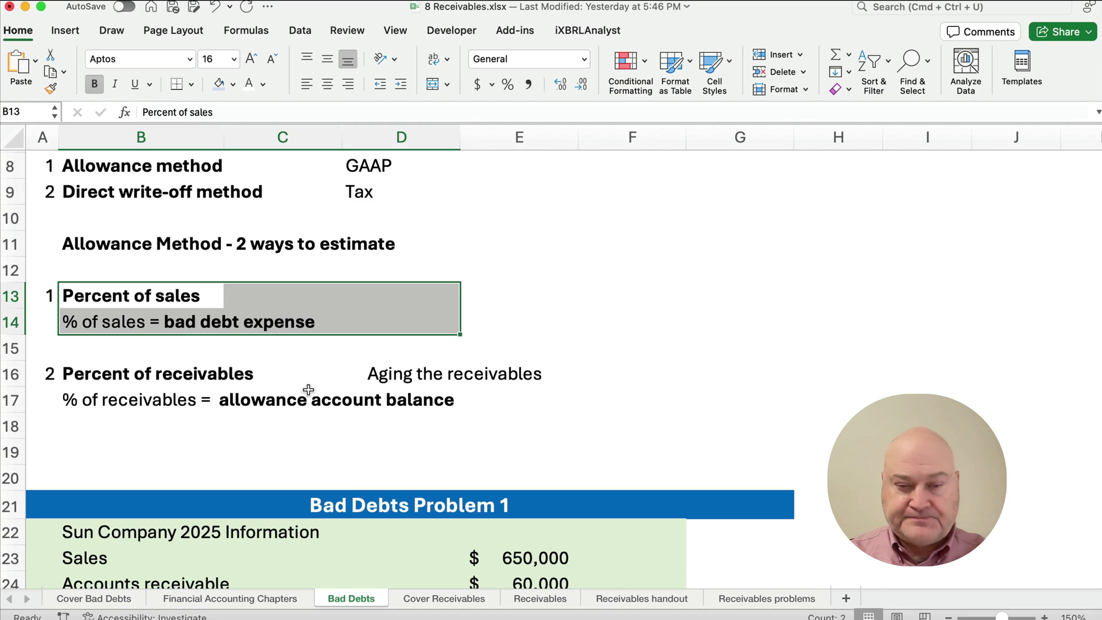
Step: Review the Bad Debts Problem 1 data for Sun Company and its three requirements
{"action": "scroll", "coordinate": [253, 426], "scroll_direction": "down", "scroll_amount": 10}
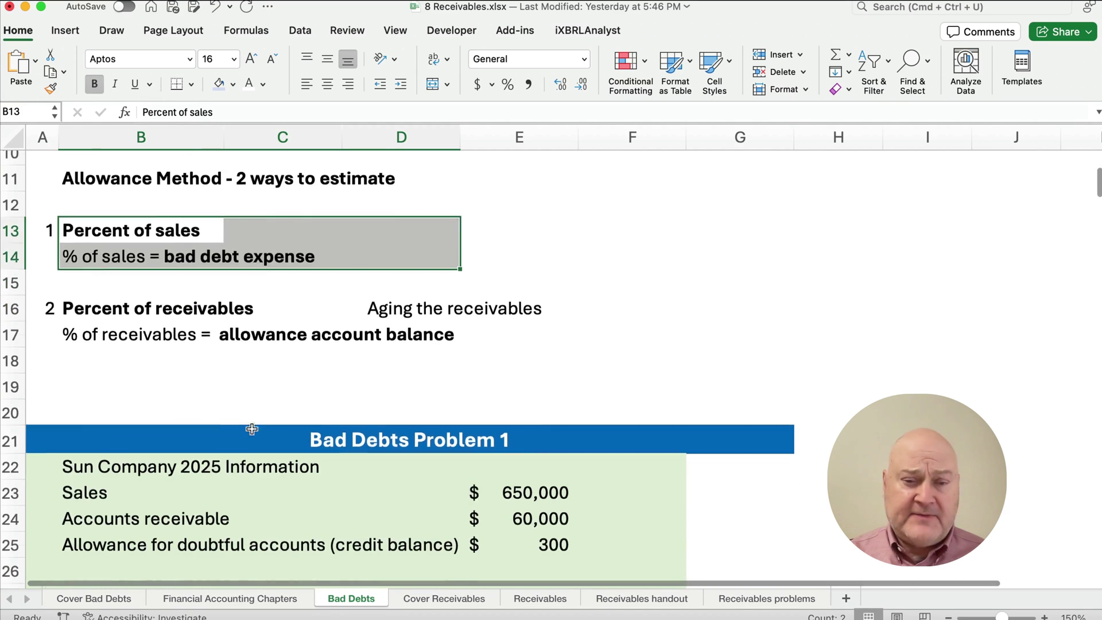
{"action": "scroll", "coordinate": [251, 428], "scroll_direction": "down", "scroll_amount": 1}
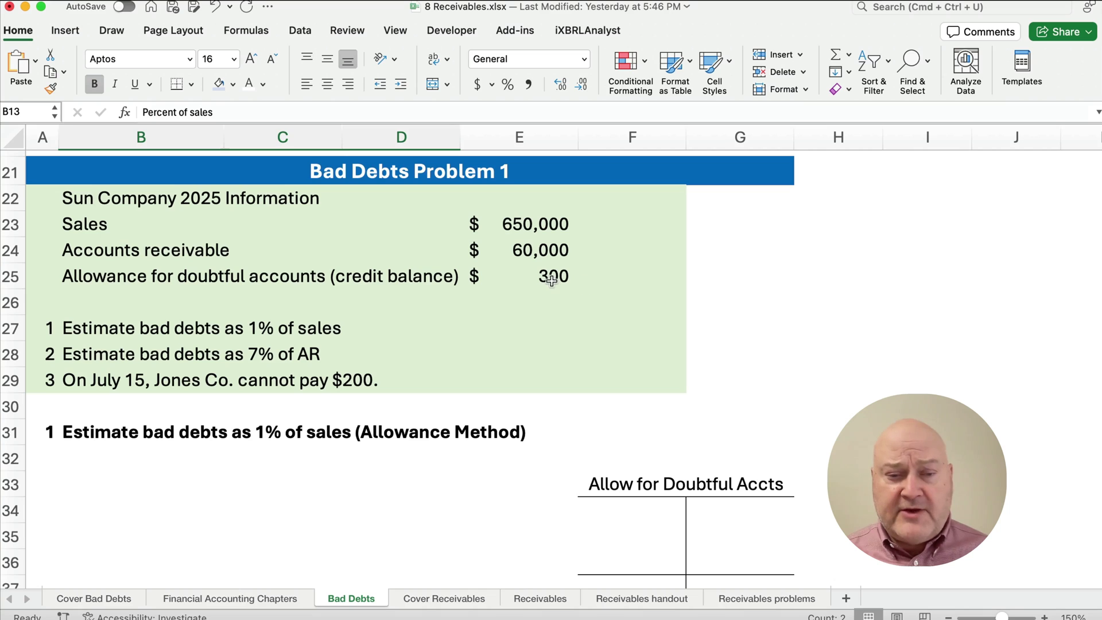
{"action": "left_click_drag", "start_coordinate": [43, 323], "coordinate": [580, 377]}
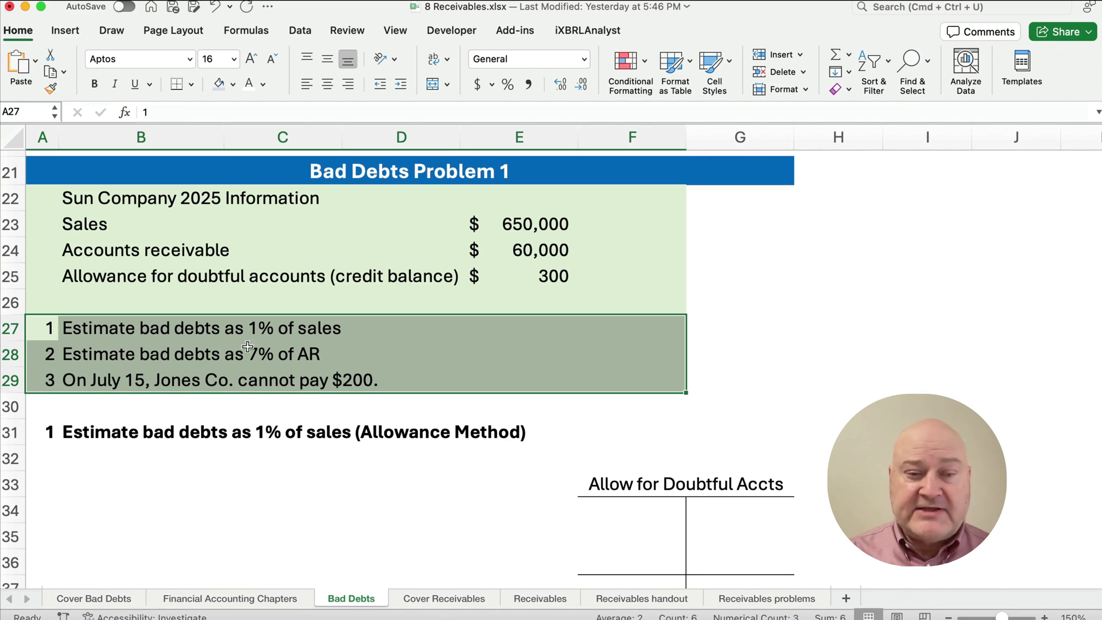
Step: In cell B33, under the 1% of sales heading, enter a formula linking to the sales amount in E23
{"action": "scroll", "coordinate": [199, 400], "scroll_direction": "down", "scroll_amount": 1}
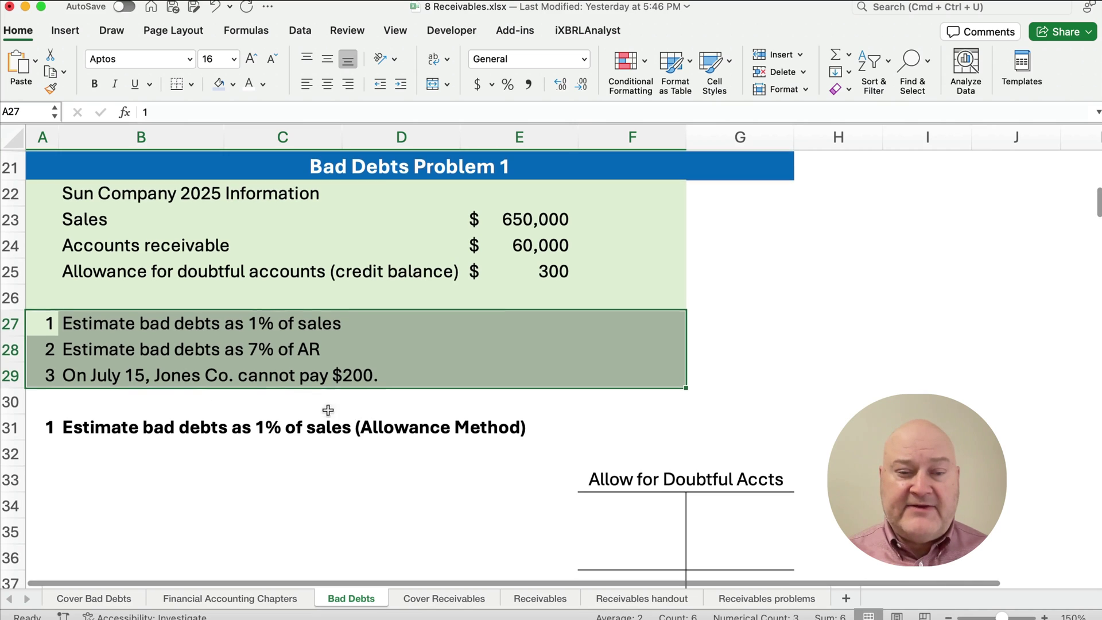
{"action": "scroll", "coordinate": [305, 407], "scroll_direction": "down", "scroll_amount": 5}
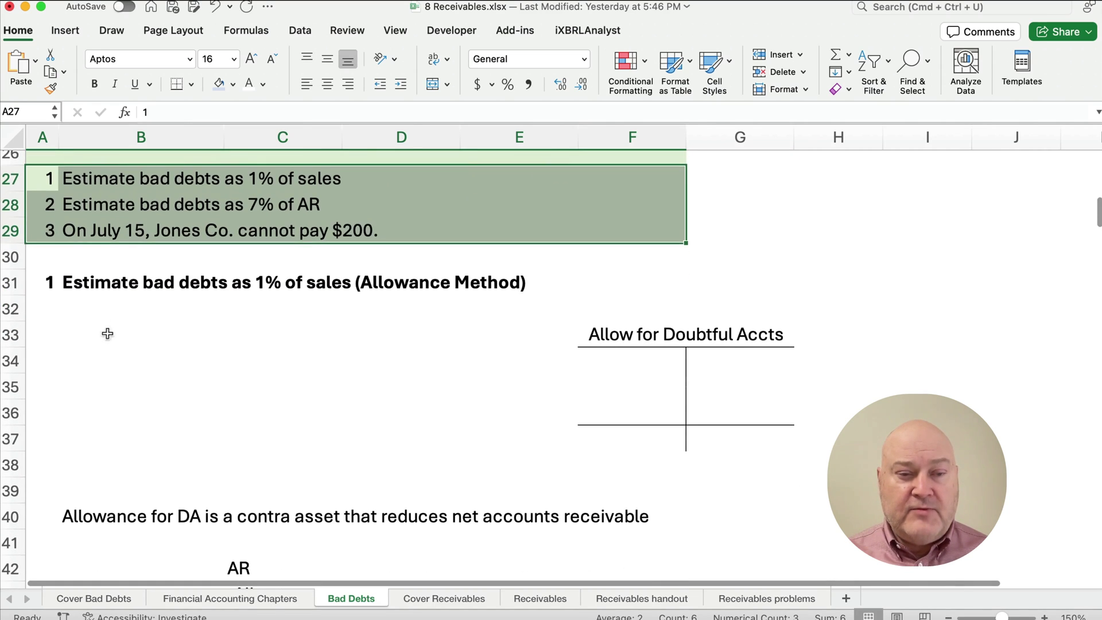
{"action": "left_click", "coordinate": [92, 313]}
{"action": "left_click", "coordinate": [115, 336]}
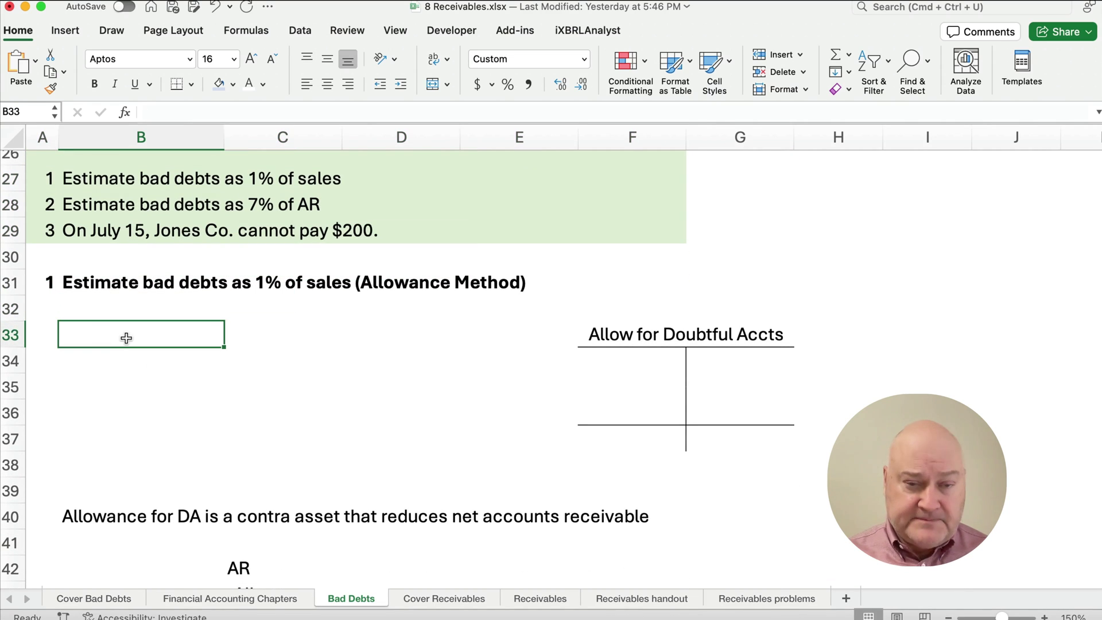
{"action": "type", "text": "="}
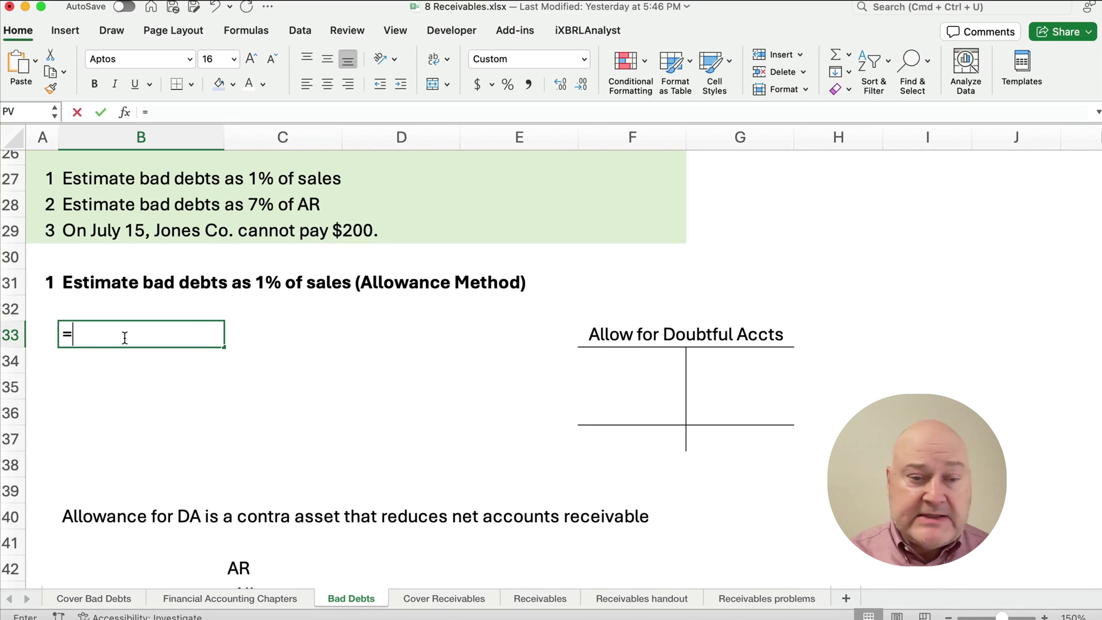
{"action": "scroll", "coordinate": [518, 408], "scroll_direction": "up", "scroll_amount": 3}
{"action": "scroll", "coordinate": [519, 408], "scroll_direction": "up", "scroll_amount": 3}
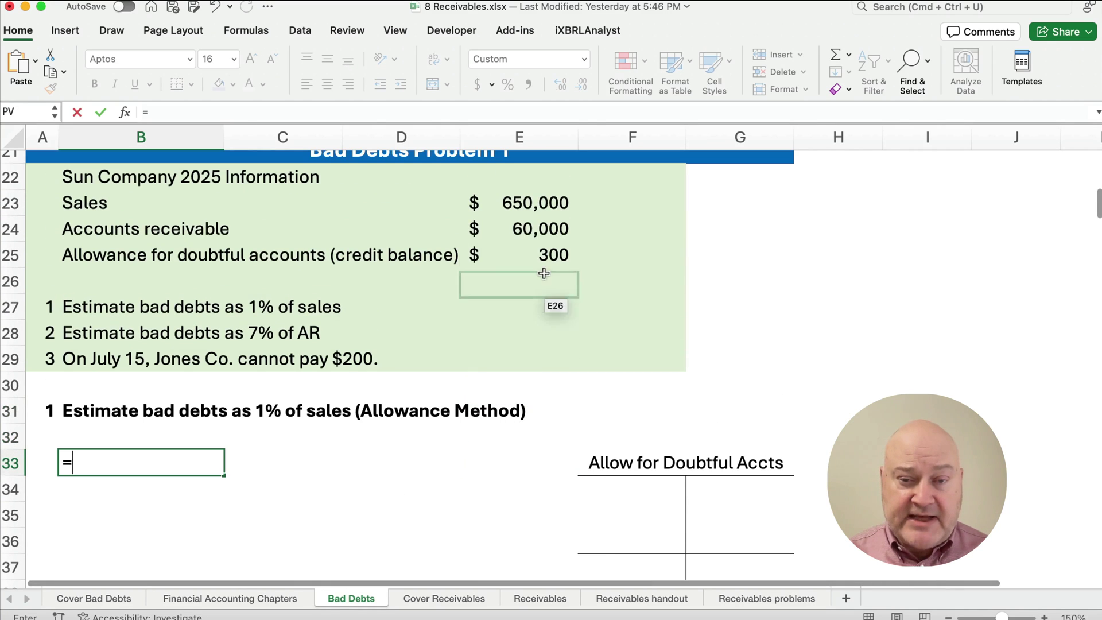
{"action": "left_click", "coordinate": [530, 207]}
{"action": "key", "text": "Return"}
Step: Enter the bad debt rate .01 in cell C33, beside the linked sales amount
{"action": "key", "text": "Up"}
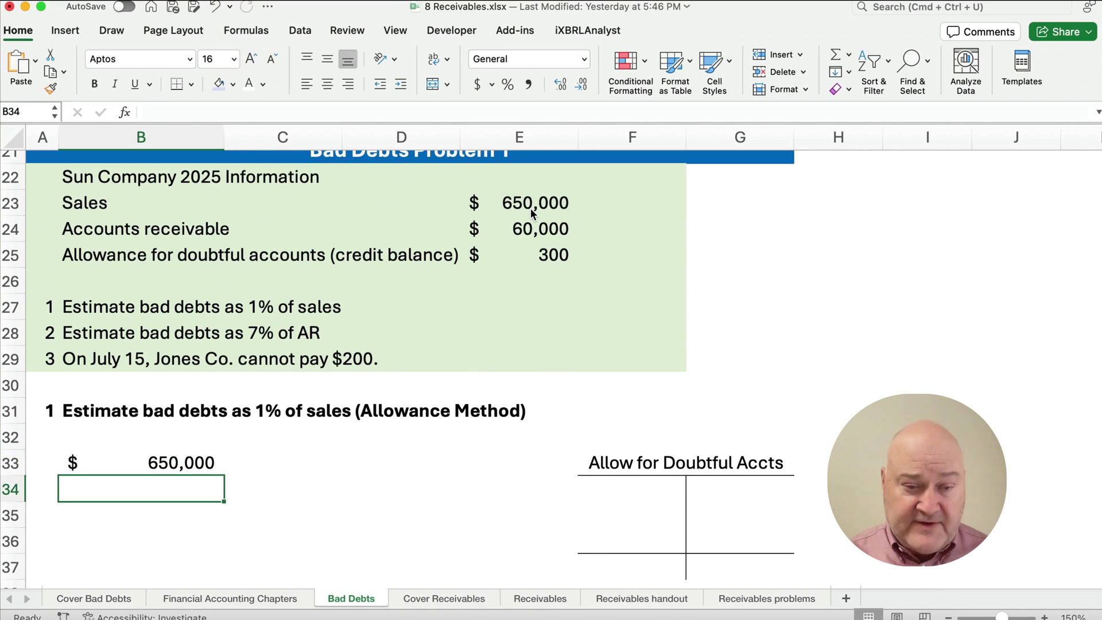
{"action": "key", "text": "Right"}
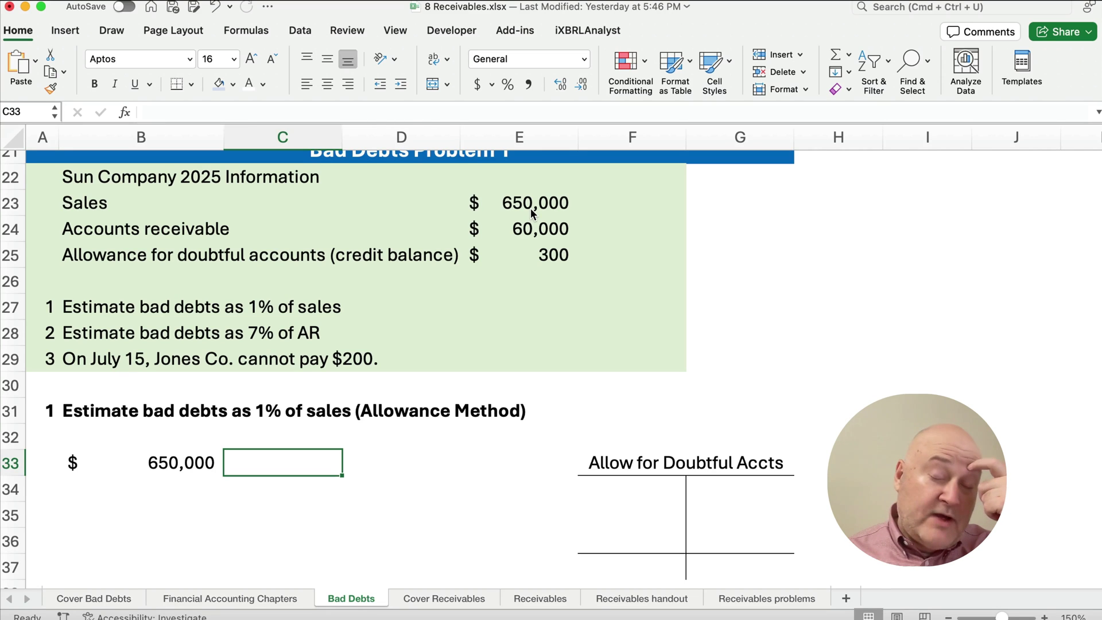
{"action": "type", "text": ".01"}
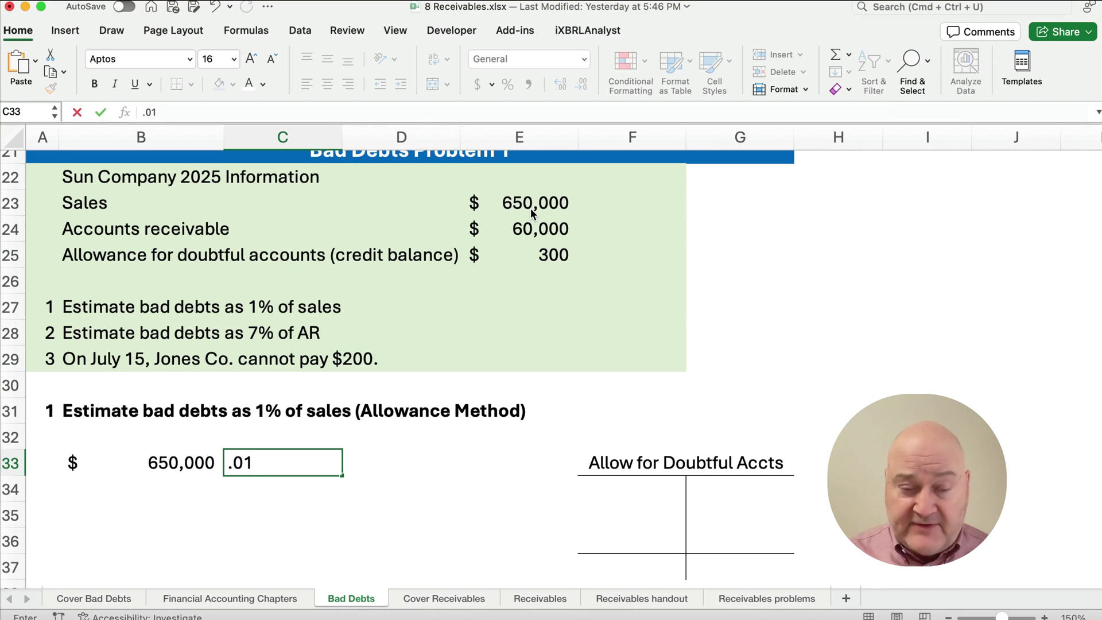
{"action": "key", "text": "Return"}
Step: Calculate the estimated bad debts in D33 with the formula =B33*C33
{"action": "key", "text": "Up"}
{"action": "key", "text": "Right"}
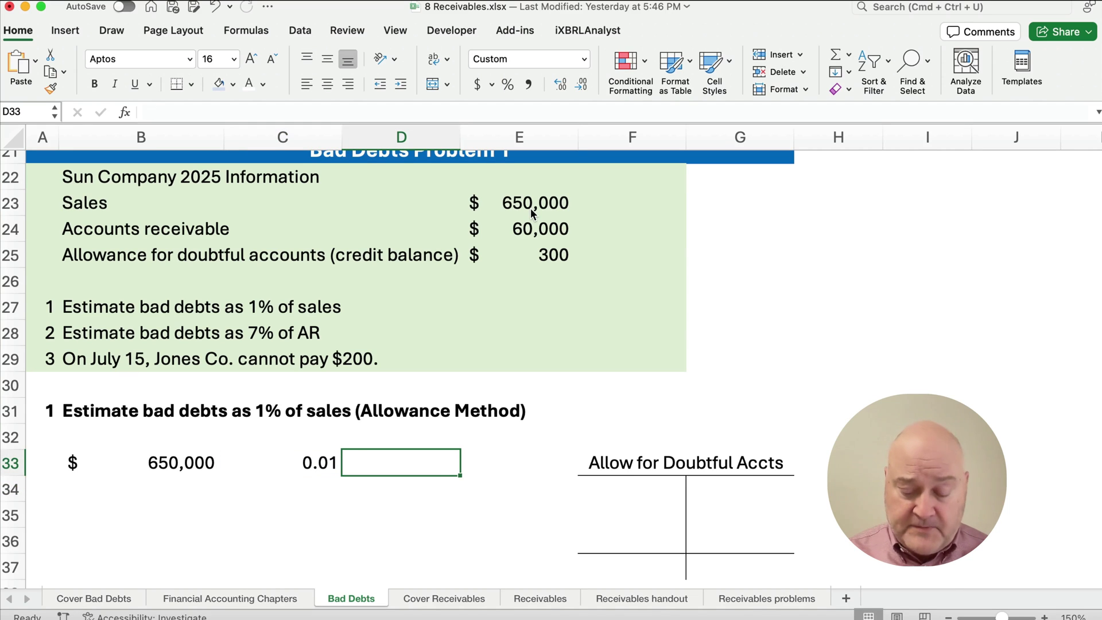
{"action": "type", "text": "="}
{"action": "key", "text": "Left"}
{"action": "key", "text": "Left"}
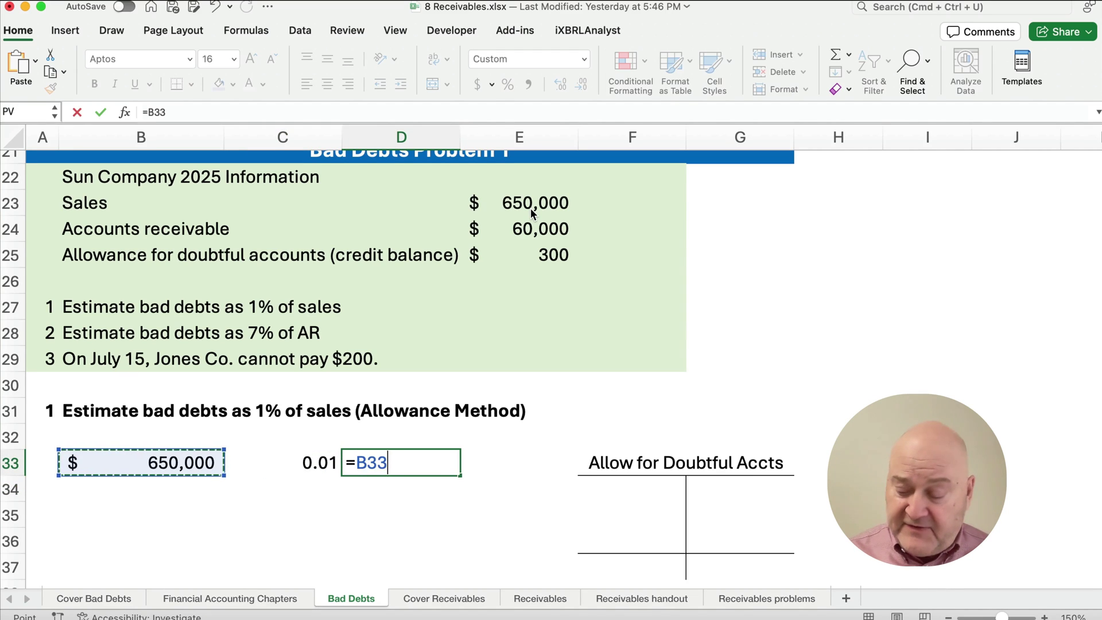
{"action": "type", "text": "*"}
{"action": "key", "text": "Left"}
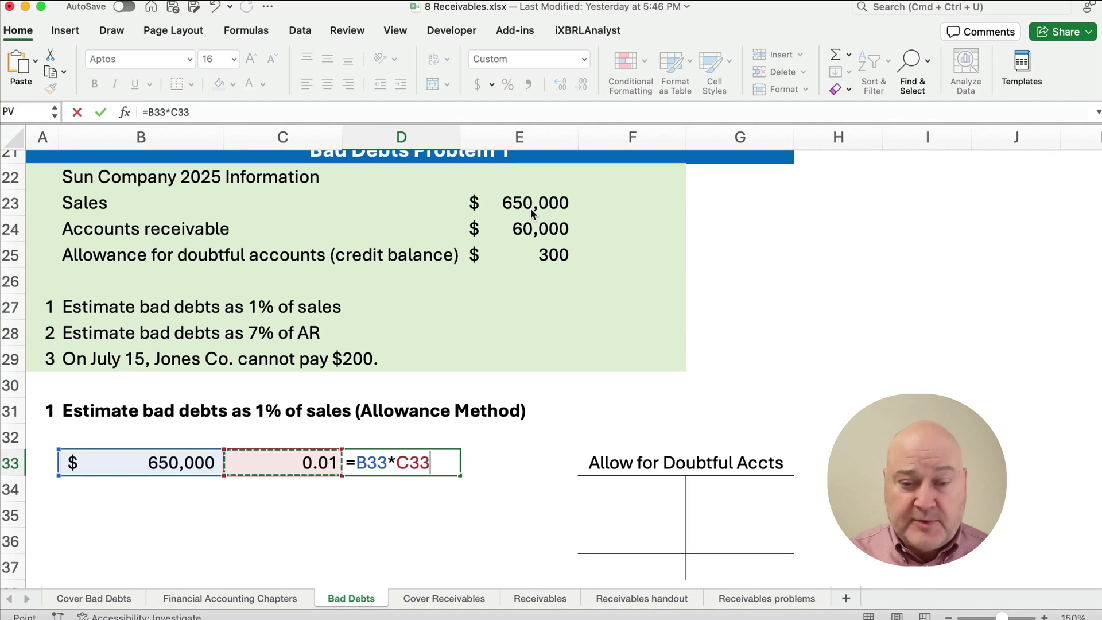
{"action": "key", "text": "Return"}
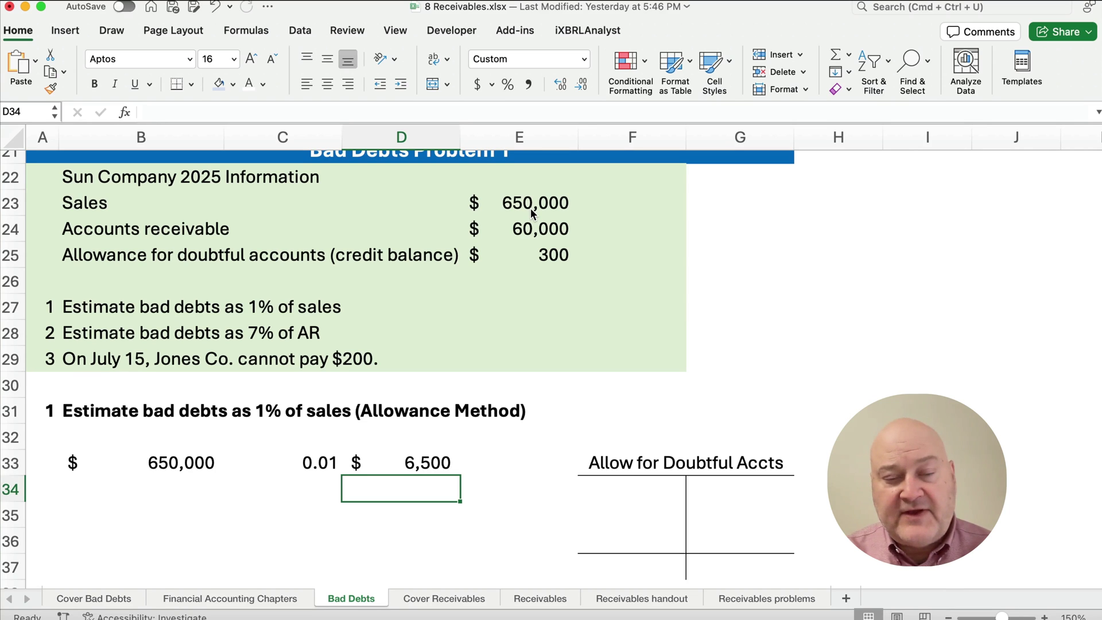
Step: Enter the journal entry account names "Bad debt expense" in B35 and "Allow for DA" in B36
{"action": "scroll", "coordinate": [531, 208], "scroll_direction": "up", "scroll_amount": 10}
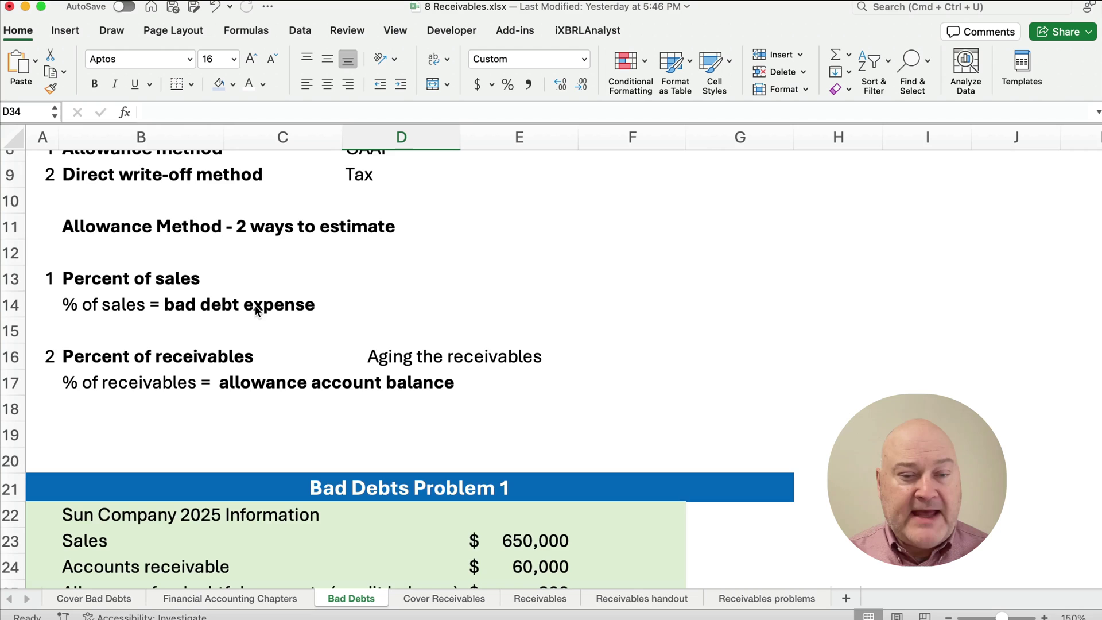
{"action": "scroll", "coordinate": [331, 318], "scroll_direction": "down", "scroll_amount": 15}
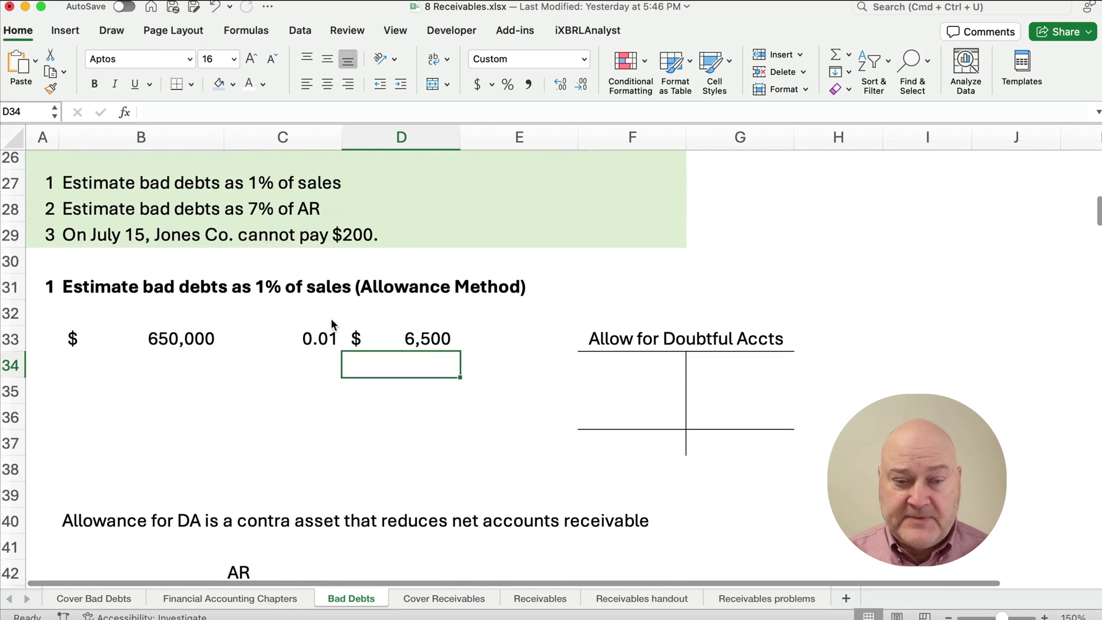
{"action": "left_click", "coordinate": [136, 387]}
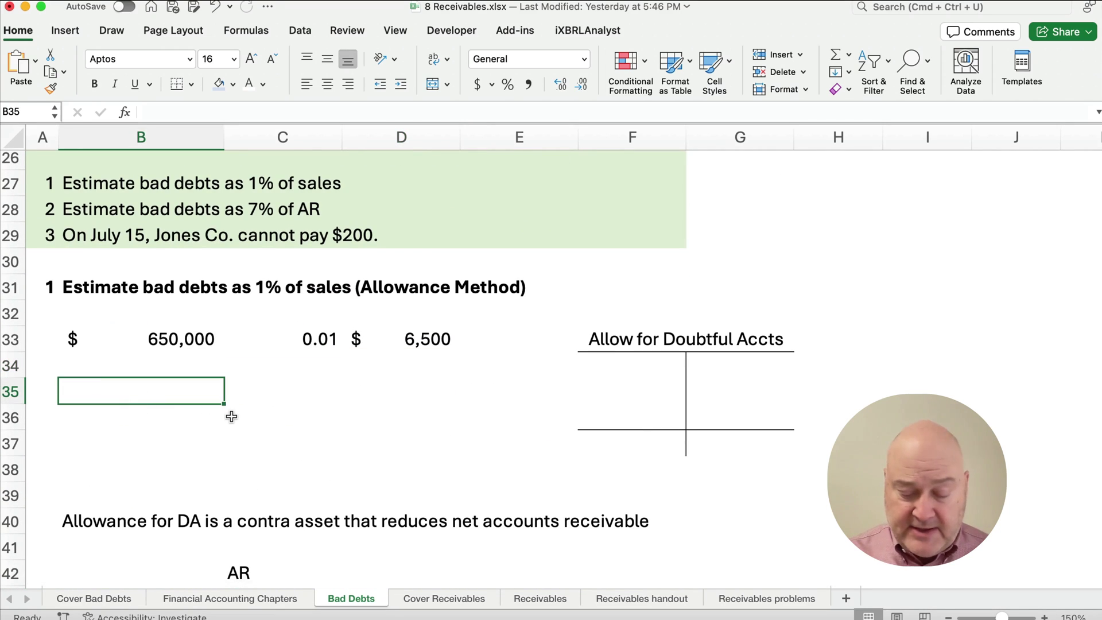
{"action": "type", "text": "Bad debt expense"}
{"action": "key", "text": "Return"}
{"action": "type", "text": "Allow for DA"}
{"action": "key", "text": "Tab"}
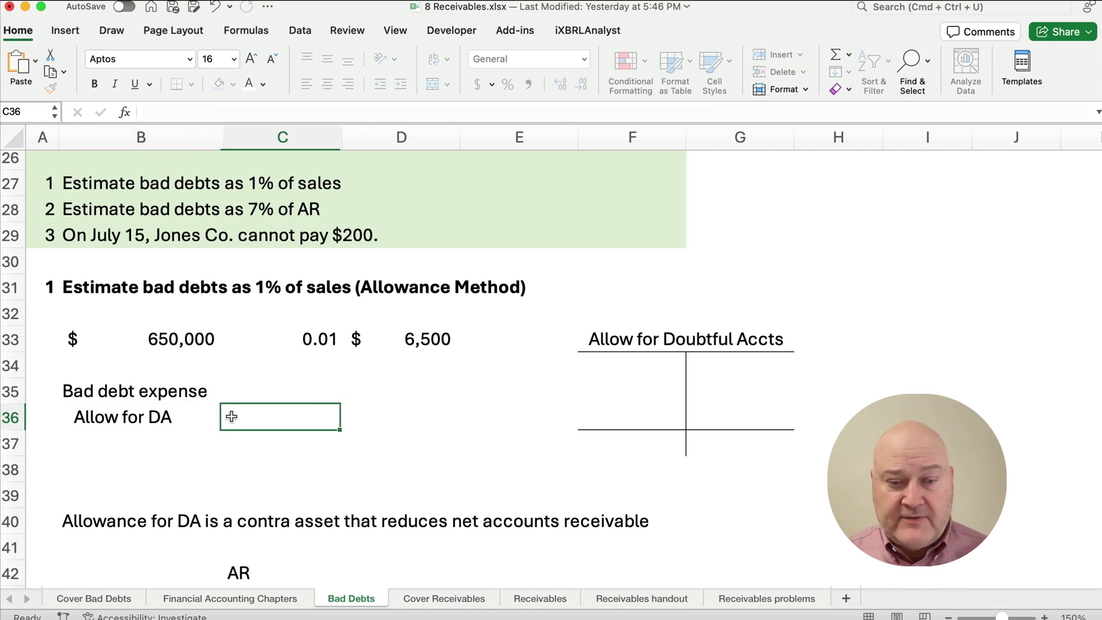
Step: Fill in the Bad debt expense debit in C35 with a formula linking to the estimate in D33
{"action": "key", "text": "Up"}
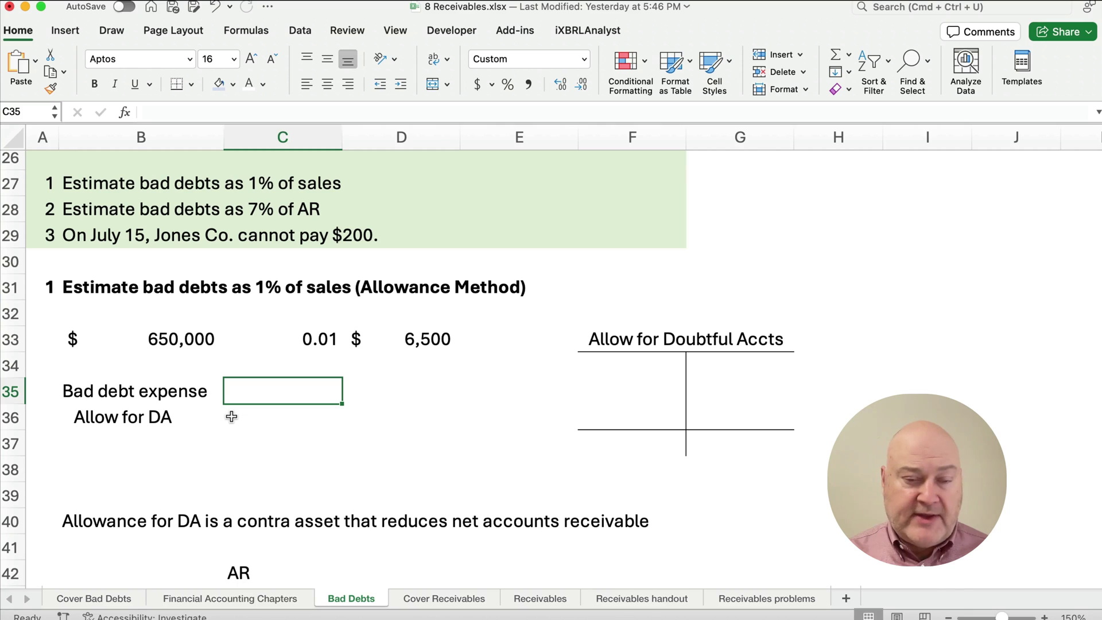
{"action": "type", "text": "="}
{"action": "key", "text": "Up"}
{"action": "key", "text": "Up"}
{"action": "key", "text": "Right"}
{"action": "key", "text": "Return"}
Step: Fill in the Allow for DA credit in D36 with the formula =D33
{"action": "key", "text": "Right"}
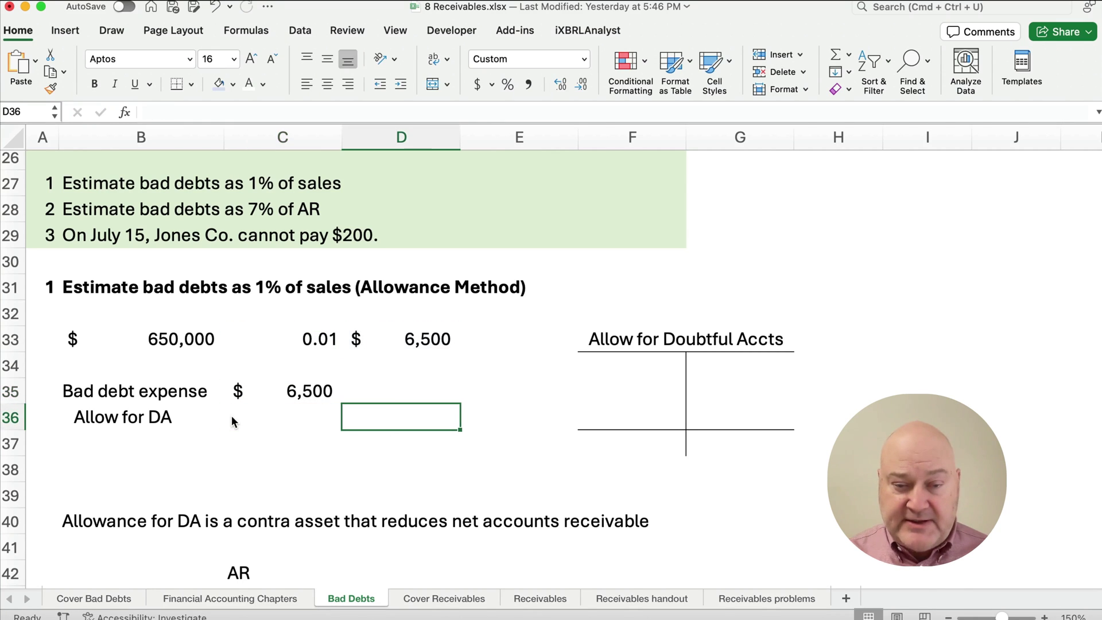
{"action": "type", "text": "="}
{"action": "key", "text": "Up"}
{"action": "key", "text": "Up"}
{"action": "key", "text": "Up"}
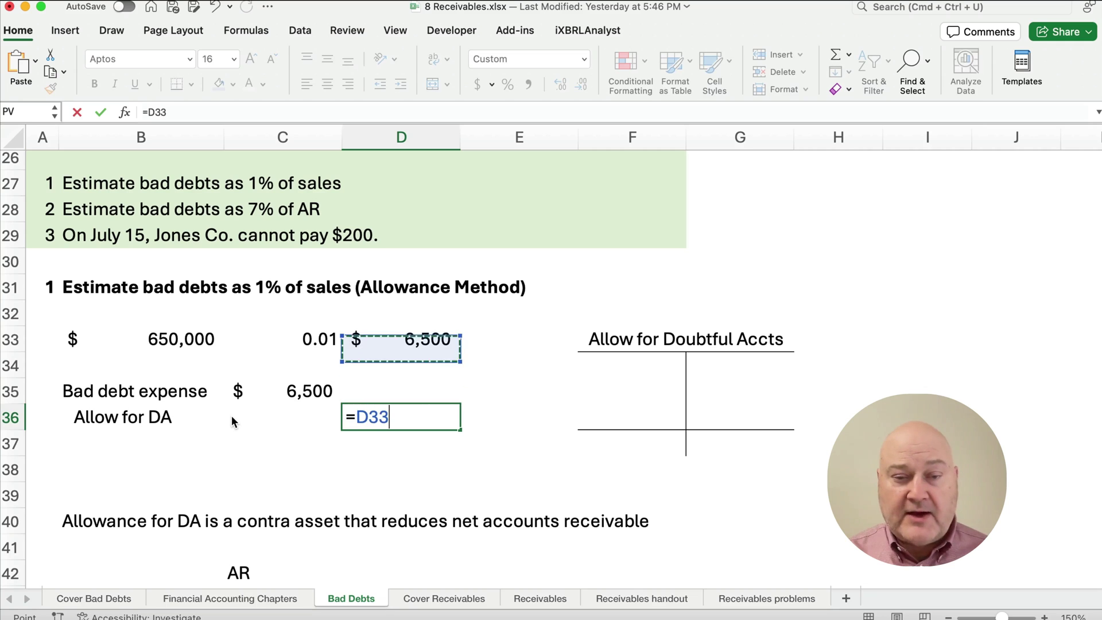
{"action": "key", "text": "Return"}
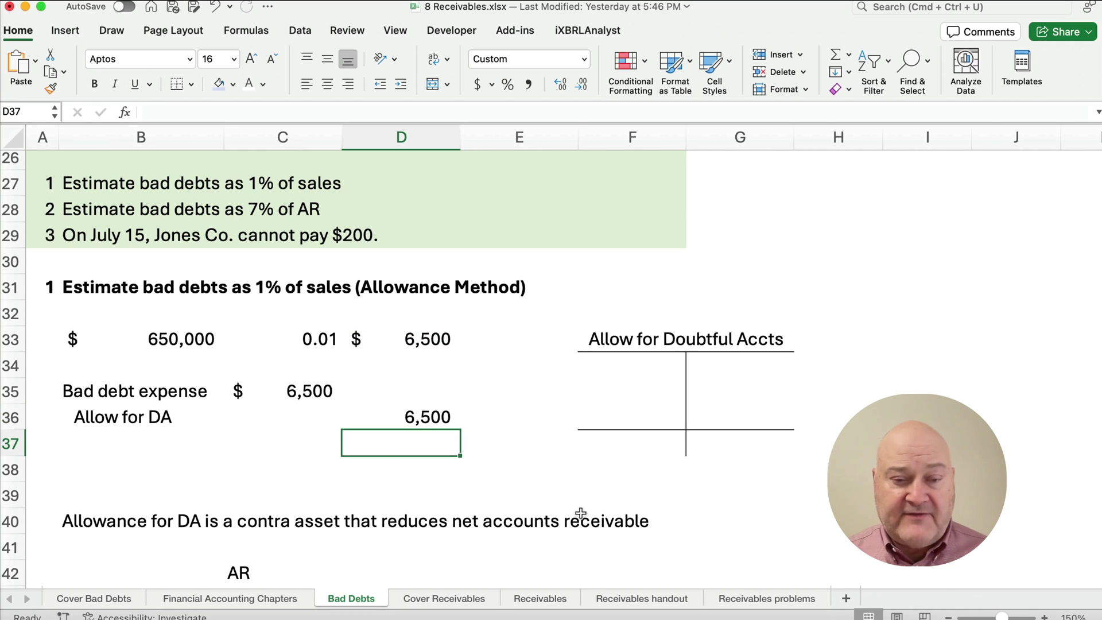
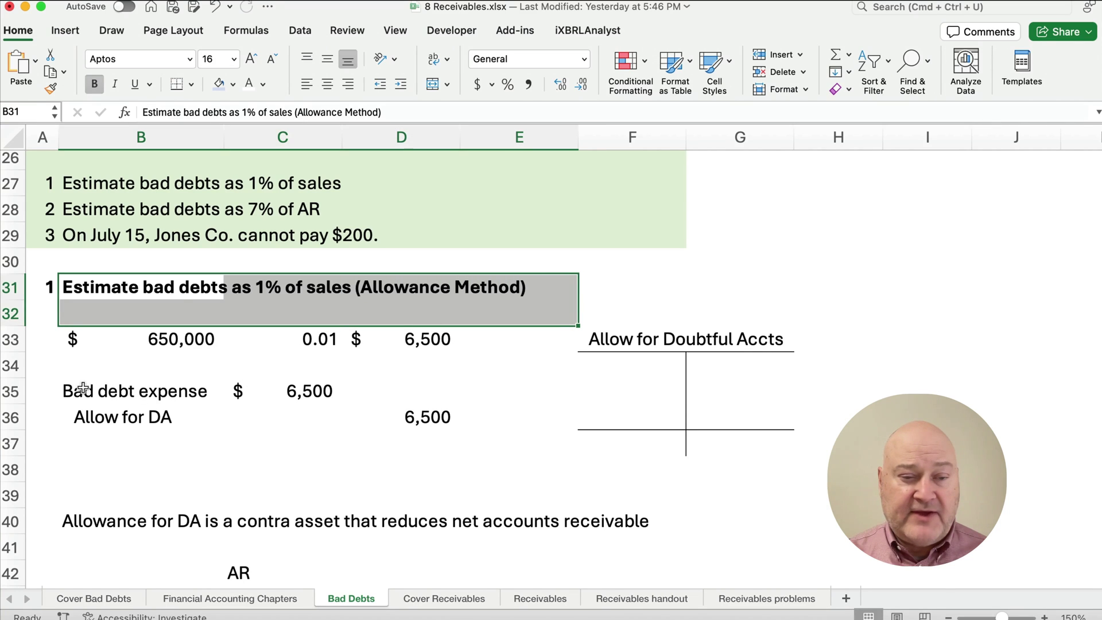
{"action": "left_click_drag", "start_coordinate": [83, 390], "coordinate": [453, 419]}
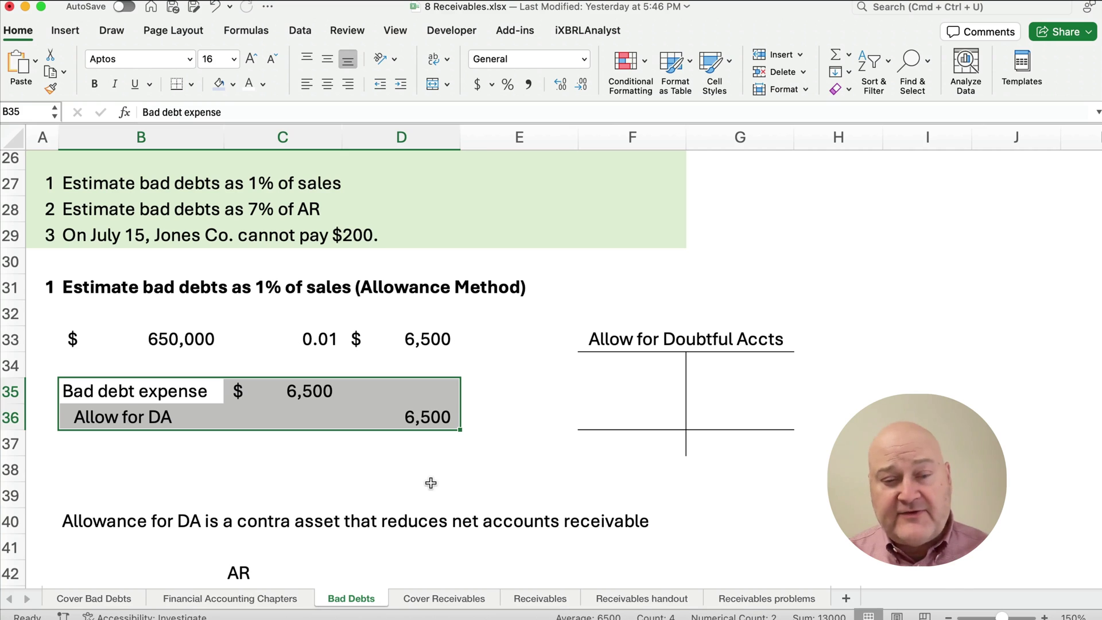
Step: Enter the beginning credit balance of 300 in G34 of the Allow for Doubtful Accts T-account
{"action": "left_click", "coordinate": [721, 373]}
{"action": "scroll", "coordinate": [819, 460], "scroll_direction": "up", "scroll_amount": 3}
{"action": "scroll", "coordinate": [819, 461], "scroll_direction": "up", "scroll_amount": 3}
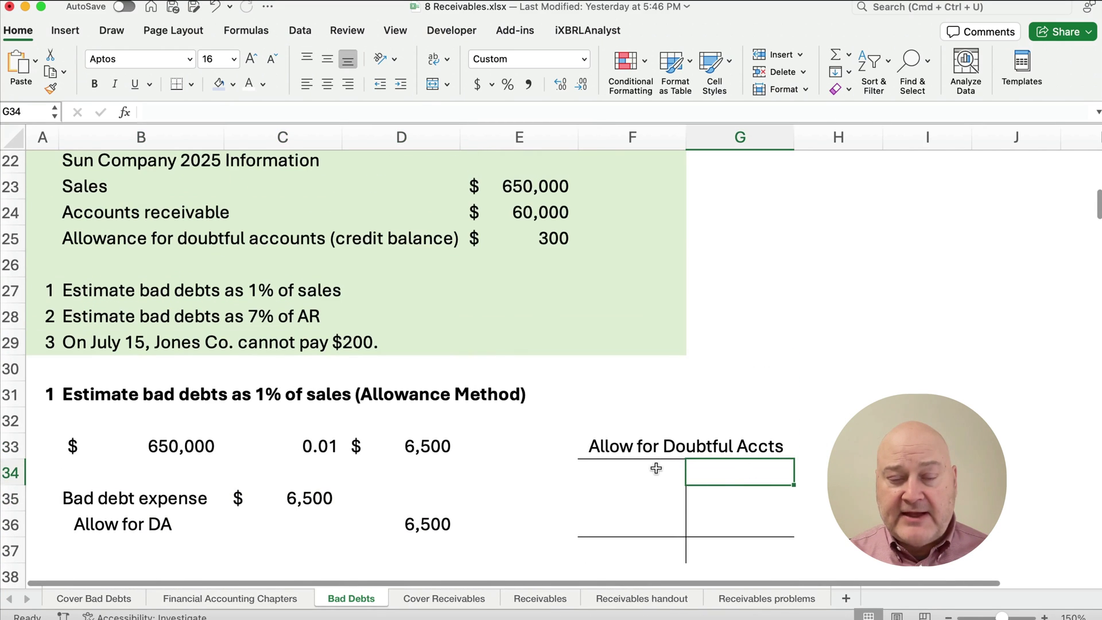
{"action": "scroll", "coordinate": [825, 487], "scroll_direction": "down", "scroll_amount": 3}
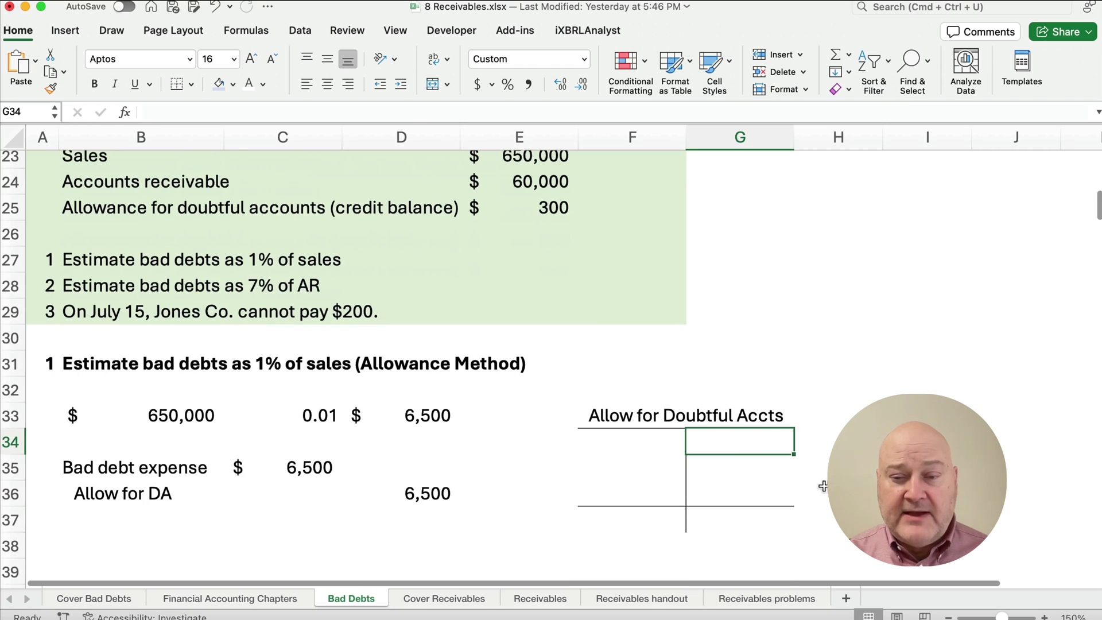
{"action": "type", "text": "300"}
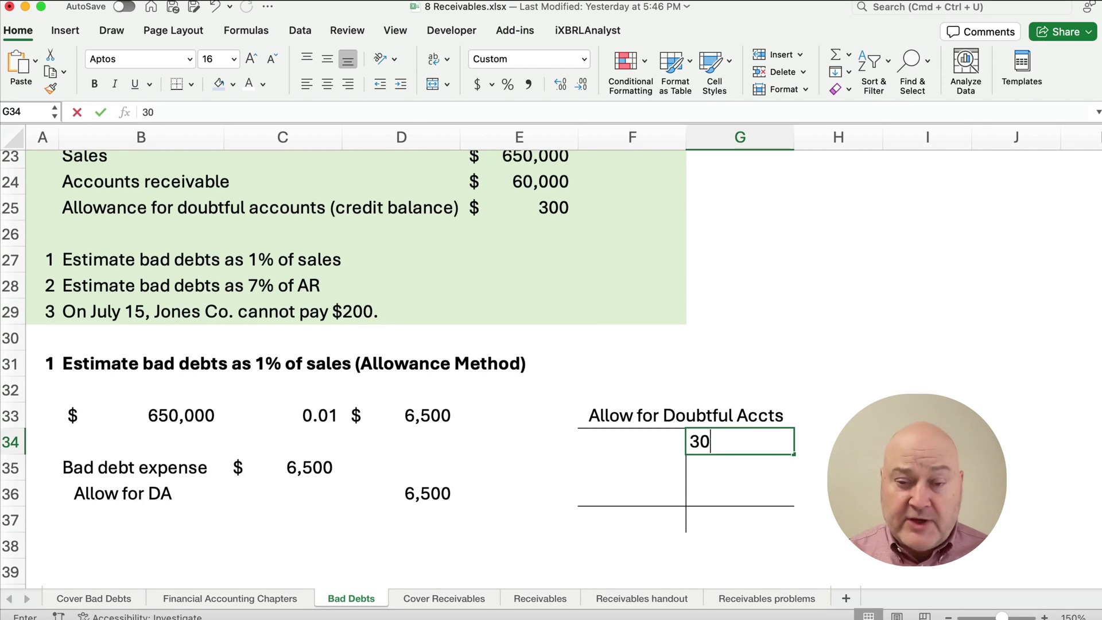
{"action": "key", "text": "Return"}
{"action": "key", "text": "Down"}
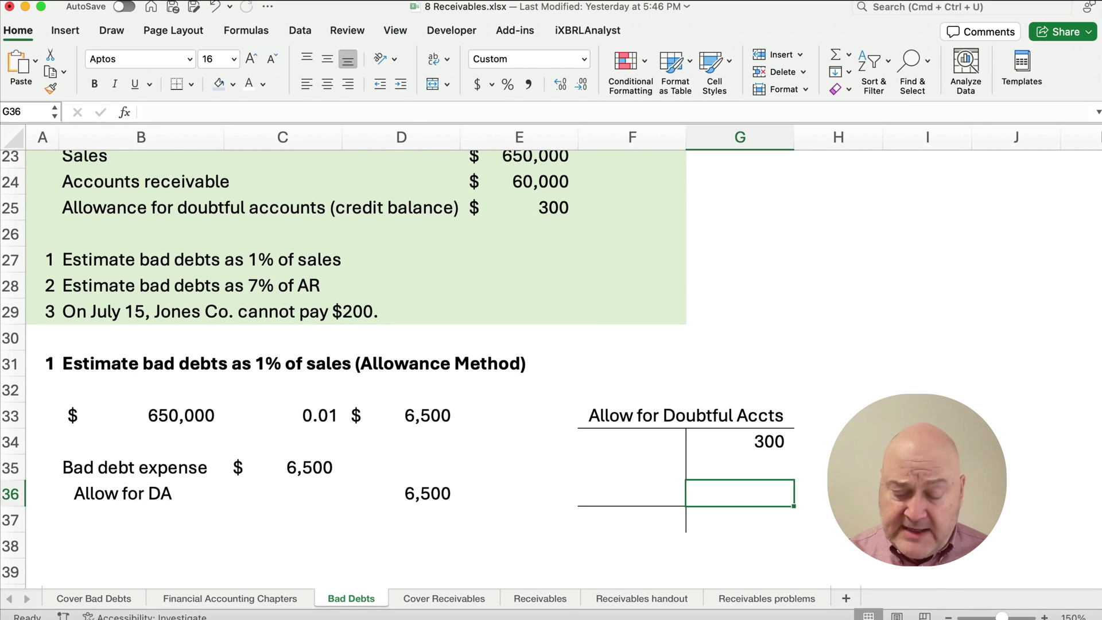
Step: Post the Allow for DA credit to G36 of the T-account with the formula =D36
{"action": "type", "text": "="}
{"action": "left_click", "coordinate": [427, 495]}
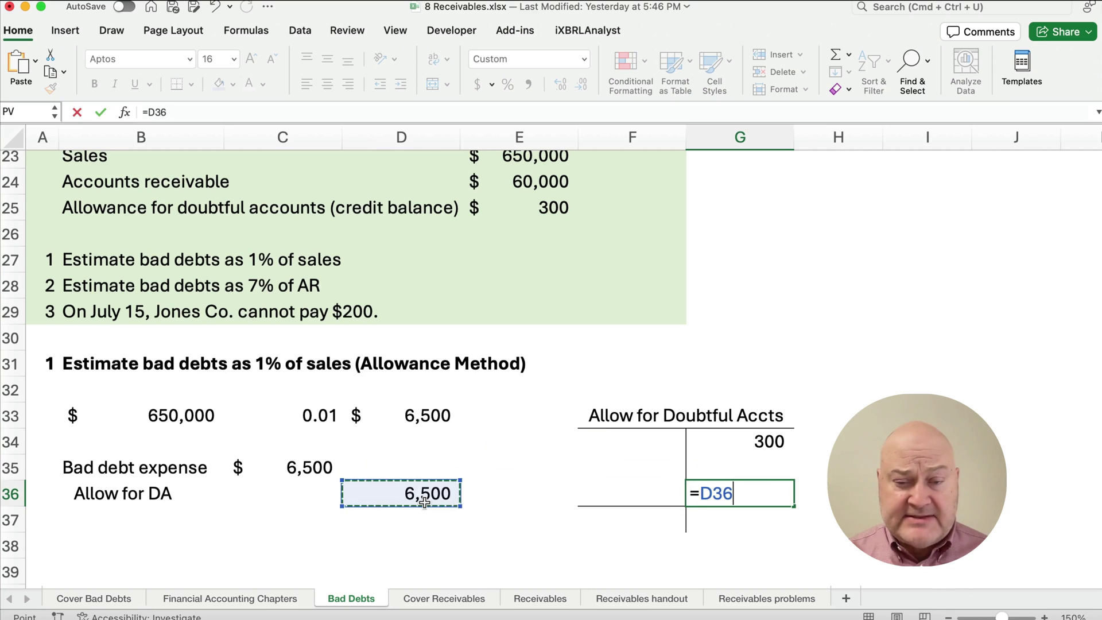
{"action": "key", "text": "Return"}
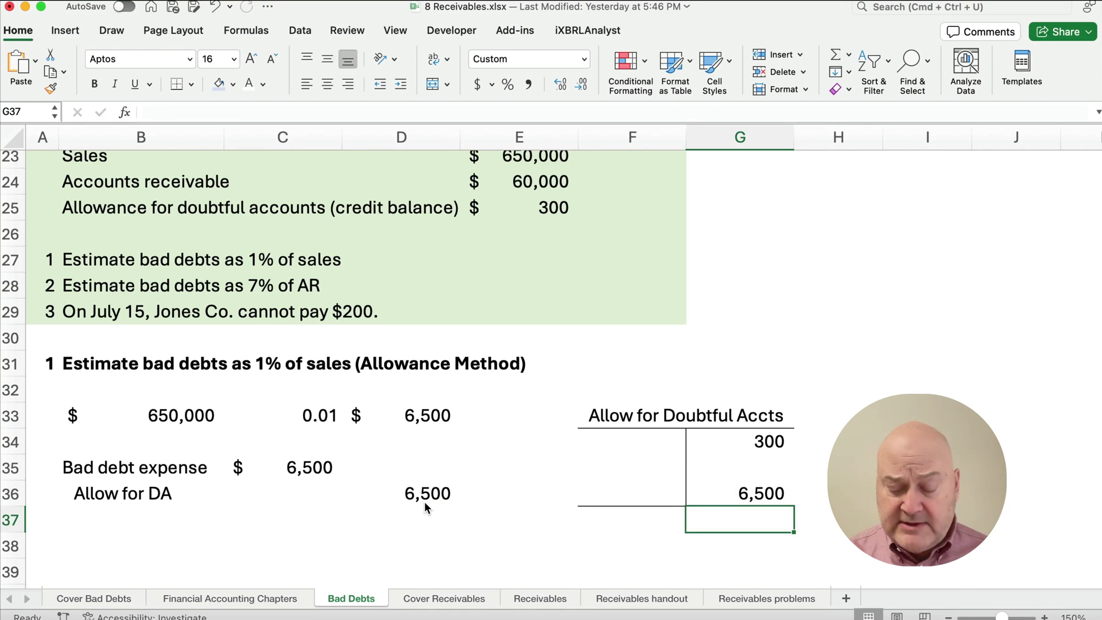
Step: Calculate the ending allowance balance in G37 with the formula =G34+G36
{"action": "type", "text": "="}
{"action": "key", "text": "Up"}
{"action": "key", "text": "Up"}
{"action": "key", "text": "Up"}
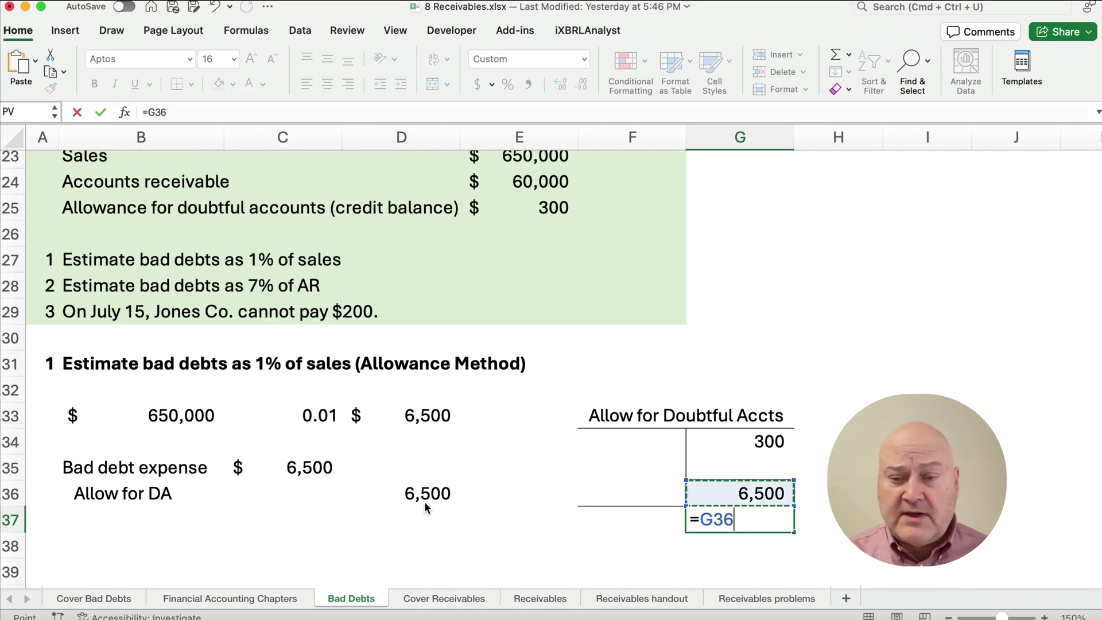
{"action": "type", "text": "+"}
{"action": "key", "text": "Up"}
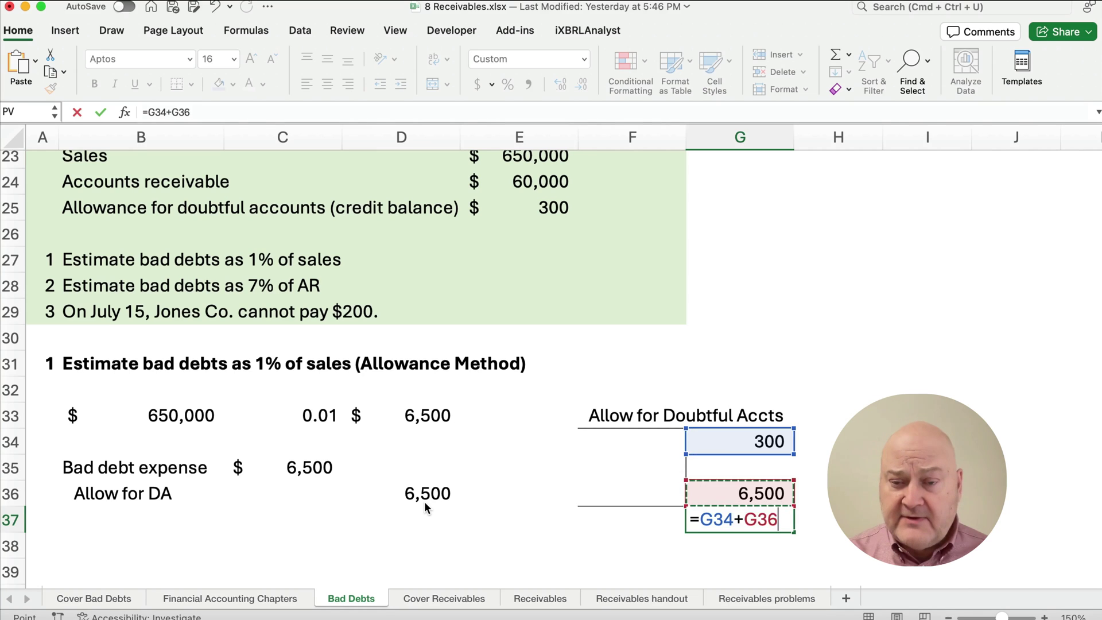
{"action": "key", "text": "Return"}
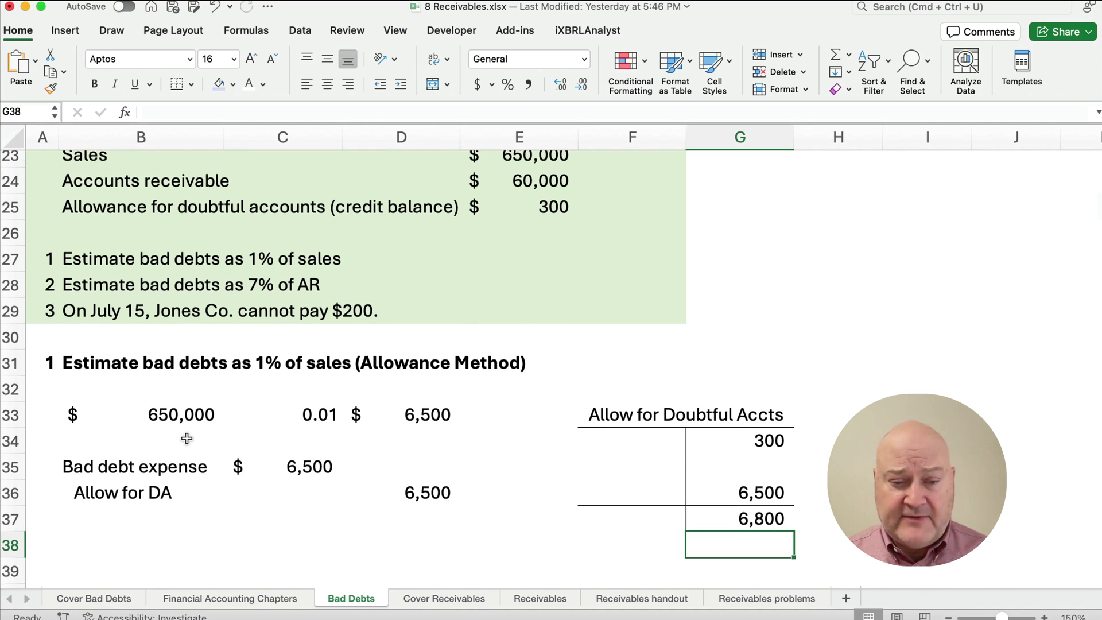
Step: Review the contra-asset note in row 40 and enter the accounts receivable balance of 60000 in D42
{"action": "scroll", "coordinate": [185, 441], "scroll_direction": "down", "scroll_amount": 5}
{"action": "scroll", "coordinate": [187, 439], "scroll_direction": "down", "scroll_amount": 4}
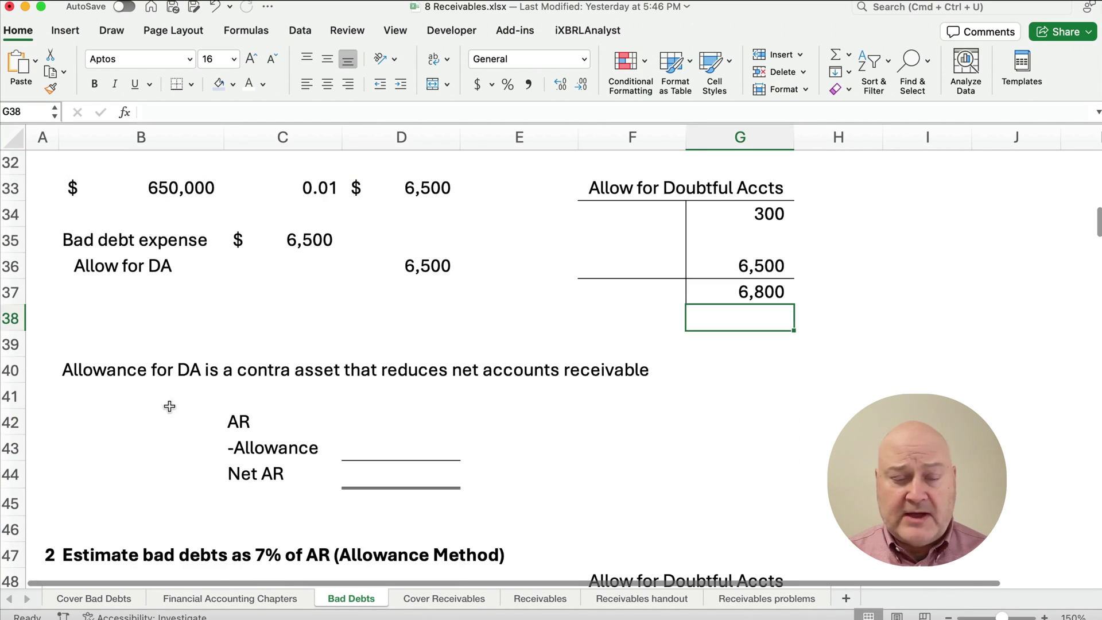
{"action": "left_click", "coordinate": [104, 373]}
{"action": "left_click_drag", "start_coordinate": [104, 373], "coordinate": [614, 383]}
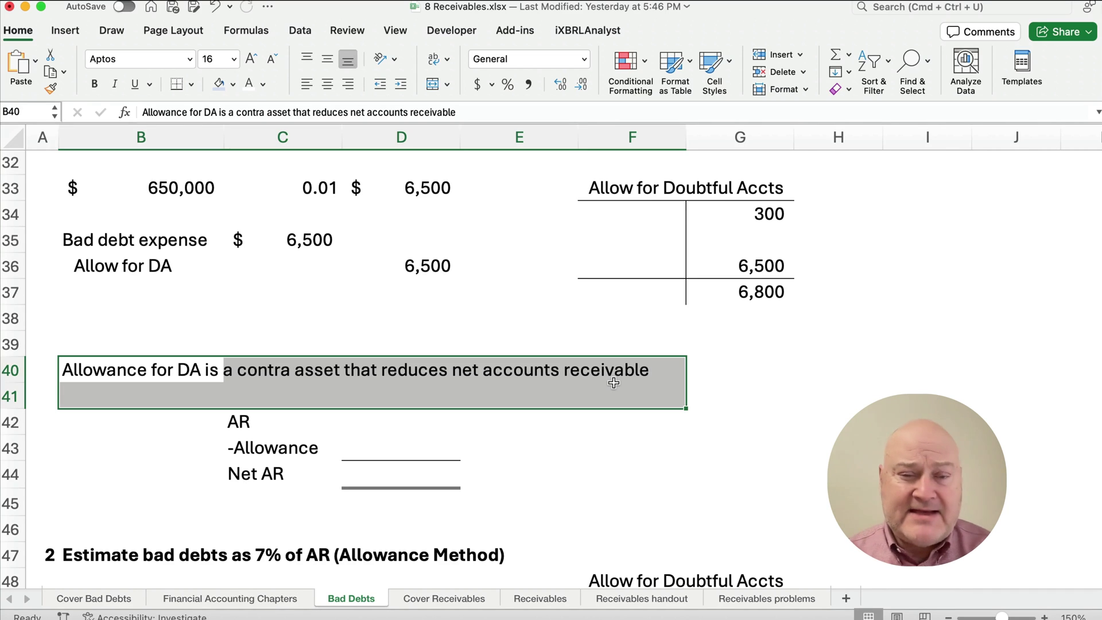
{"action": "left_click", "coordinate": [382, 422]}
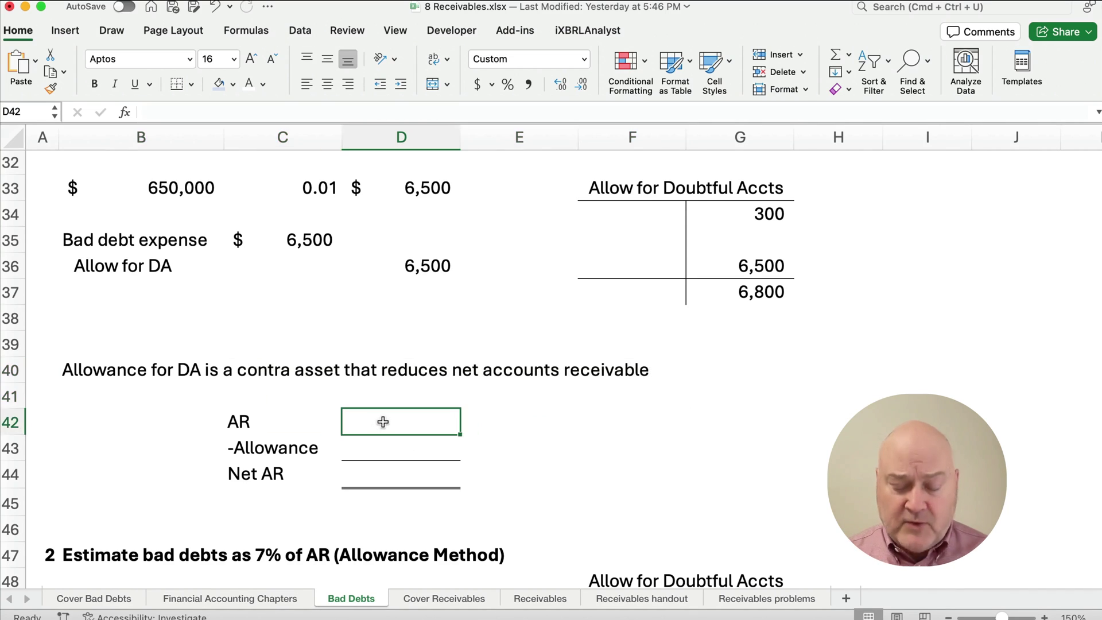
{"action": "scroll", "coordinate": [450, 260], "scroll_direction": "up", "scroll_amount": 5}
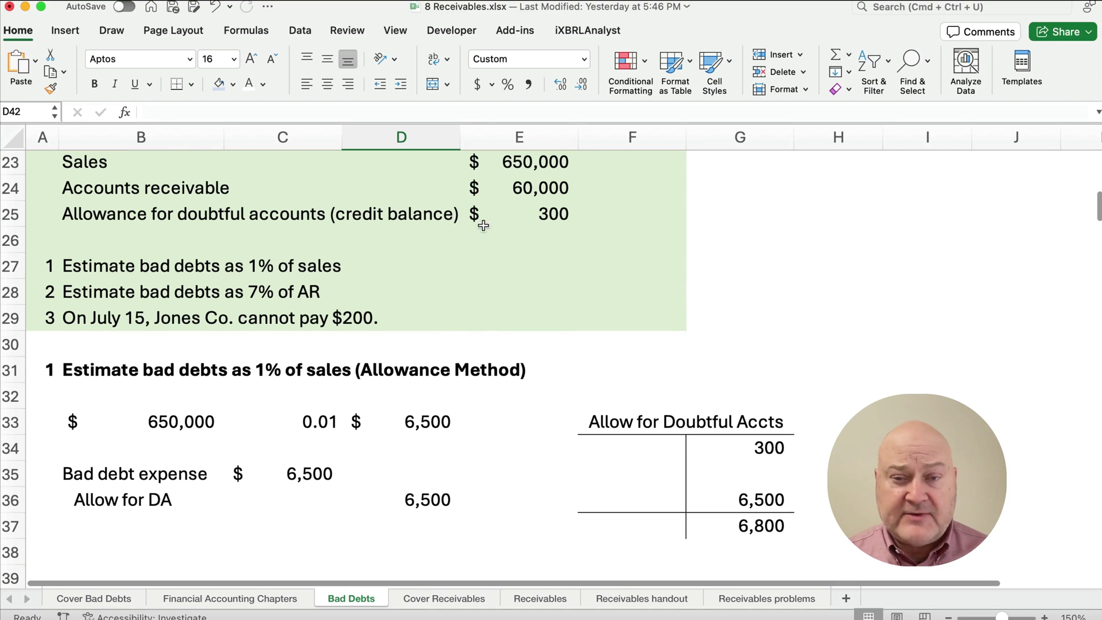
{"action": "scroll", "coordinate": [486, 356], "scroll_direction": "down", "scroll_amount": 4}
{"action": "type", "text": "60000"}
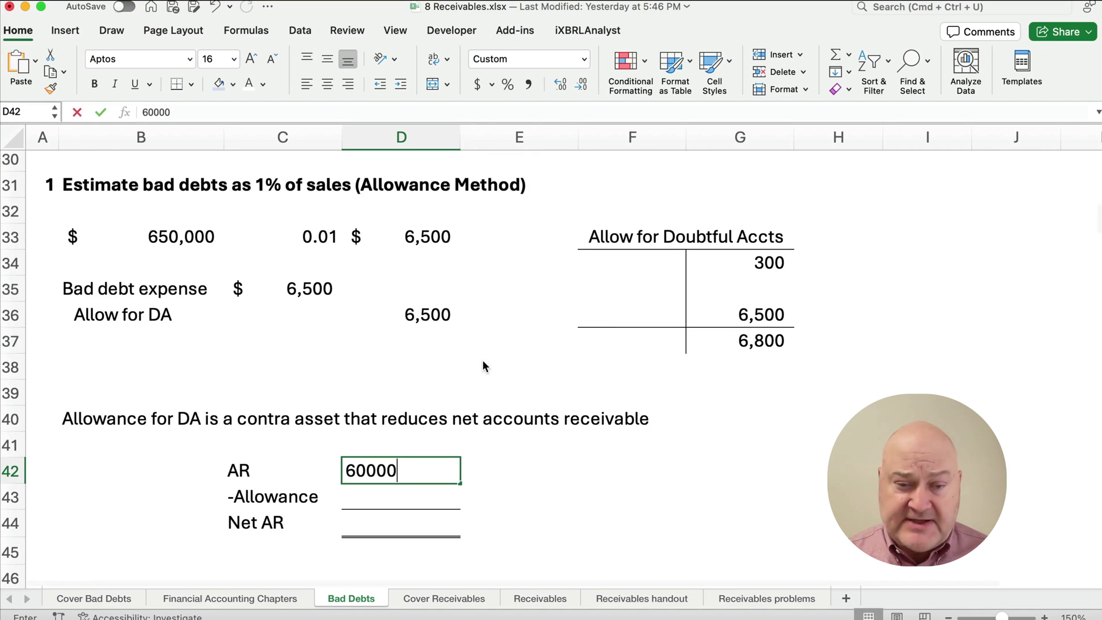
{"action": "key", "text": "Return"}
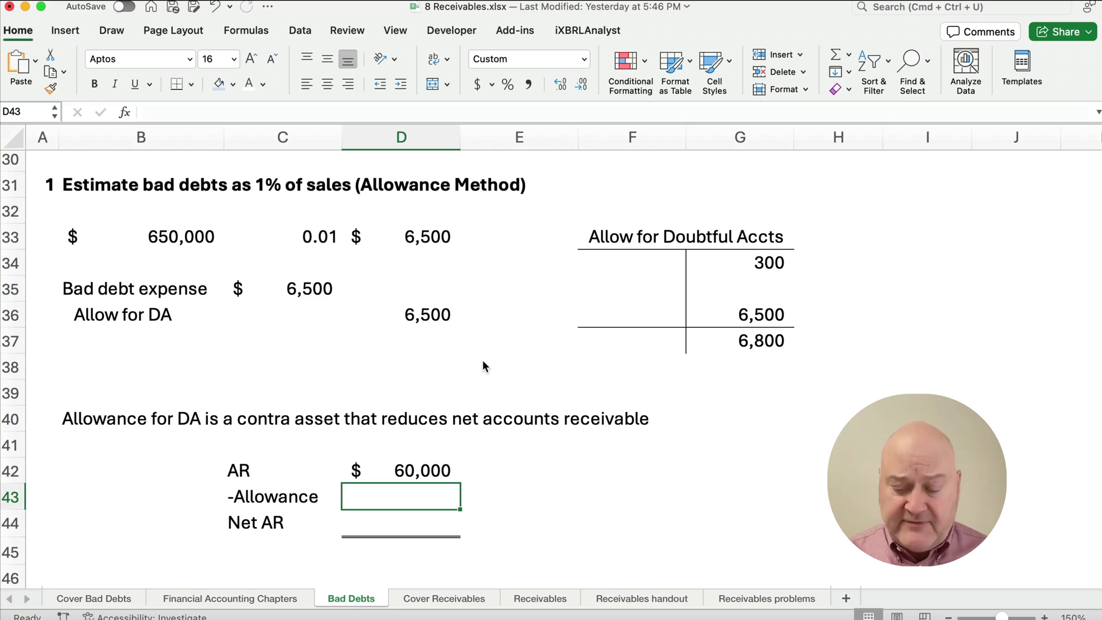
Step: Fill in the allowance in D43 as -G37 and total Net AR in D44 with =SUM(D42:D43)
{"action": "type", "text": "-"}
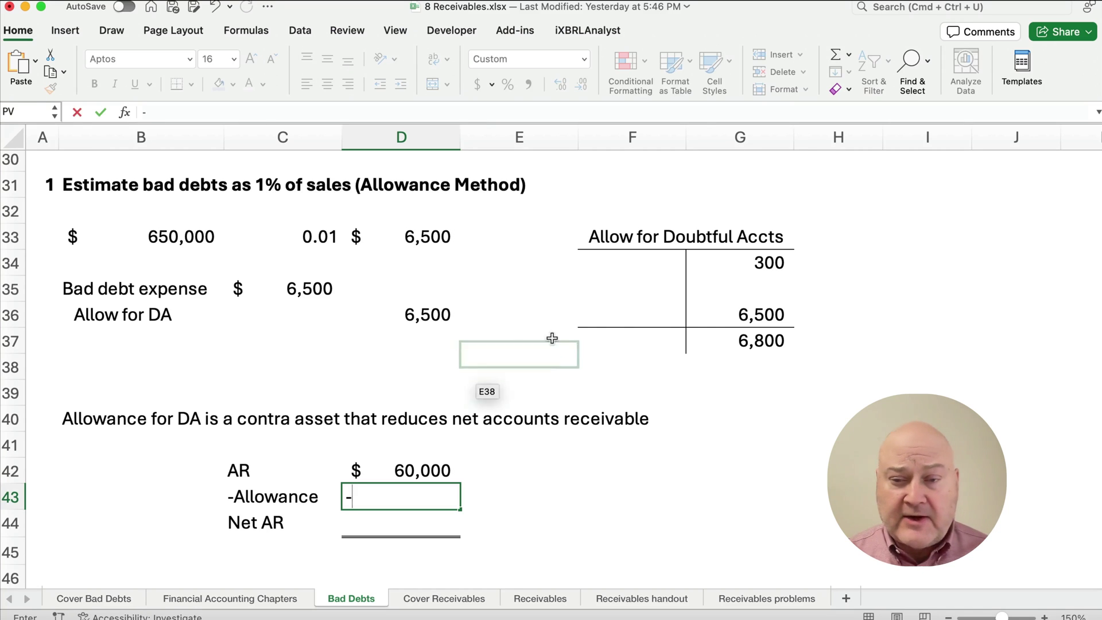
{"action": "left_click", "coordinate": [742, 339]}
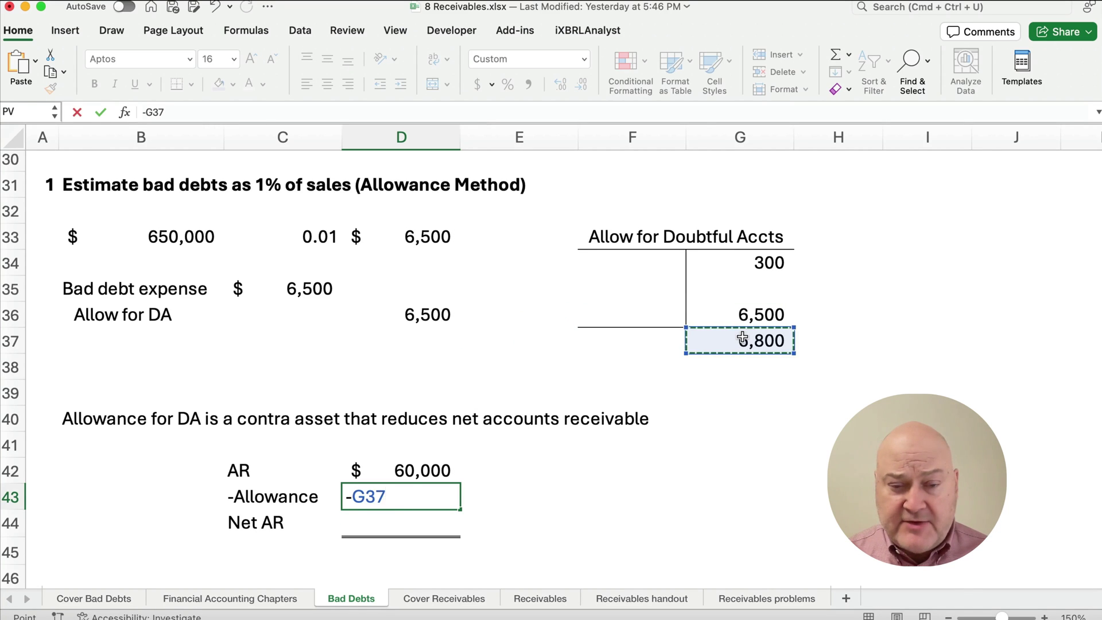
{"action": "key", "text": "Return"}
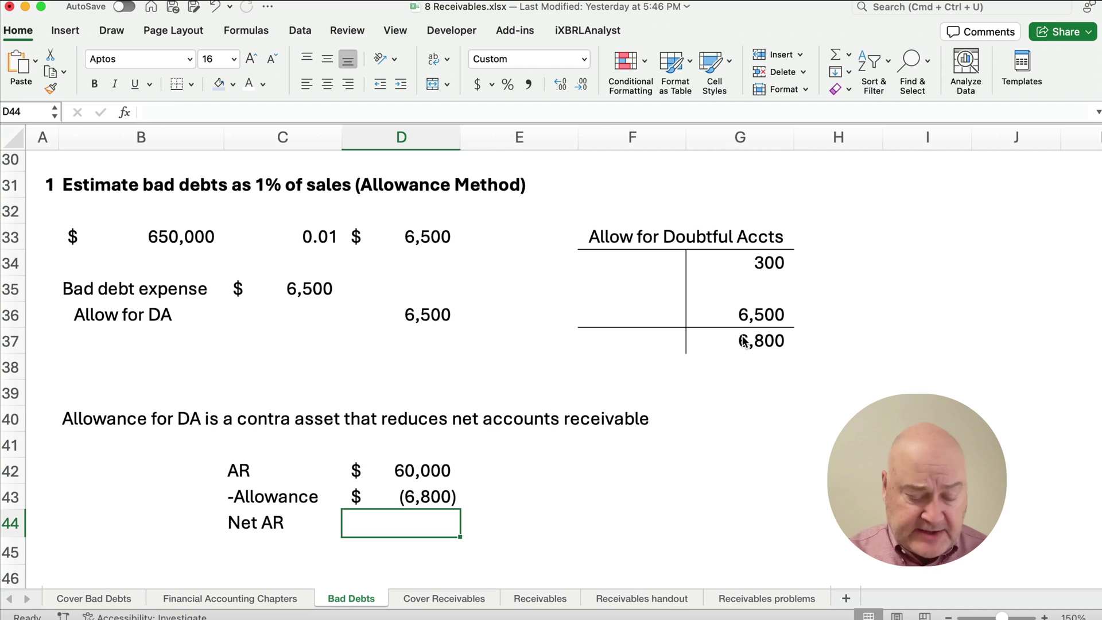
{"action": "key", "text": "super+shift+t"}
{"action": "key", "text": "super+shift+t"}
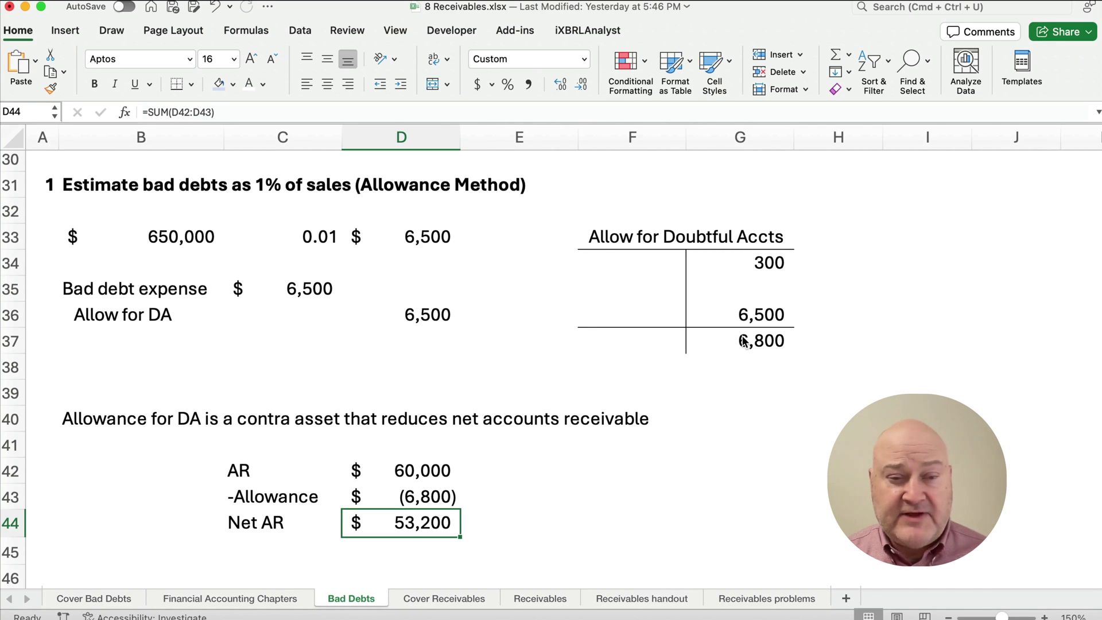
Step: Calculate the 7% of AR estimate in D49 with the formula =B49*C49
{"action": "scroll", "coordinate": [287, 459], "scroll_direction": "down", "scroll_amount": 5}
{"action": "left_click", "coordinate": [409, 524]}
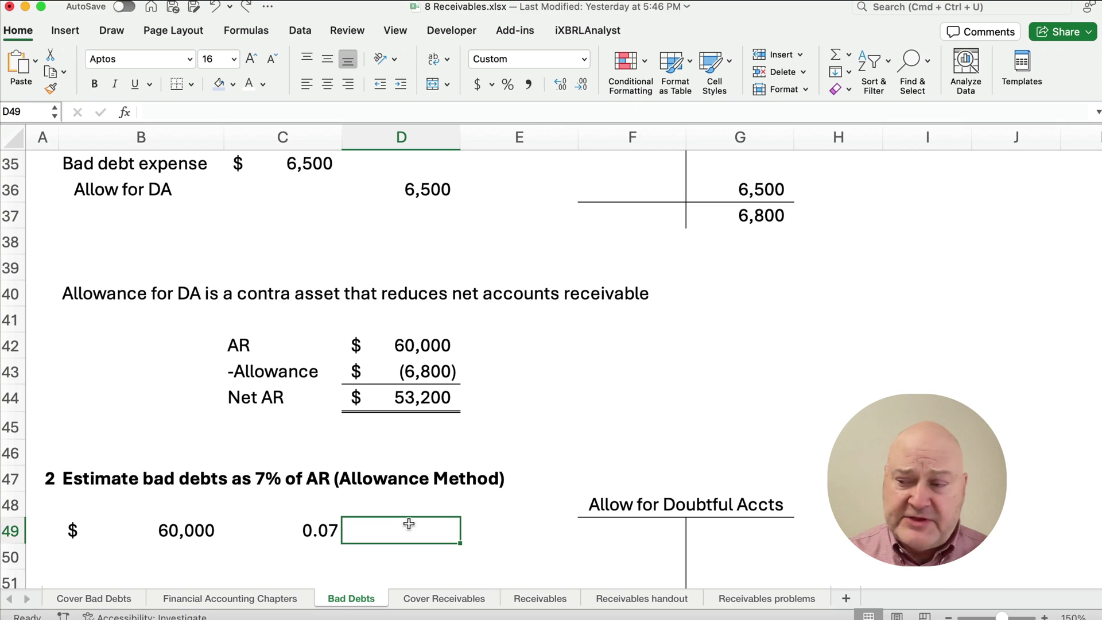
{"action": "type", "text": "="}
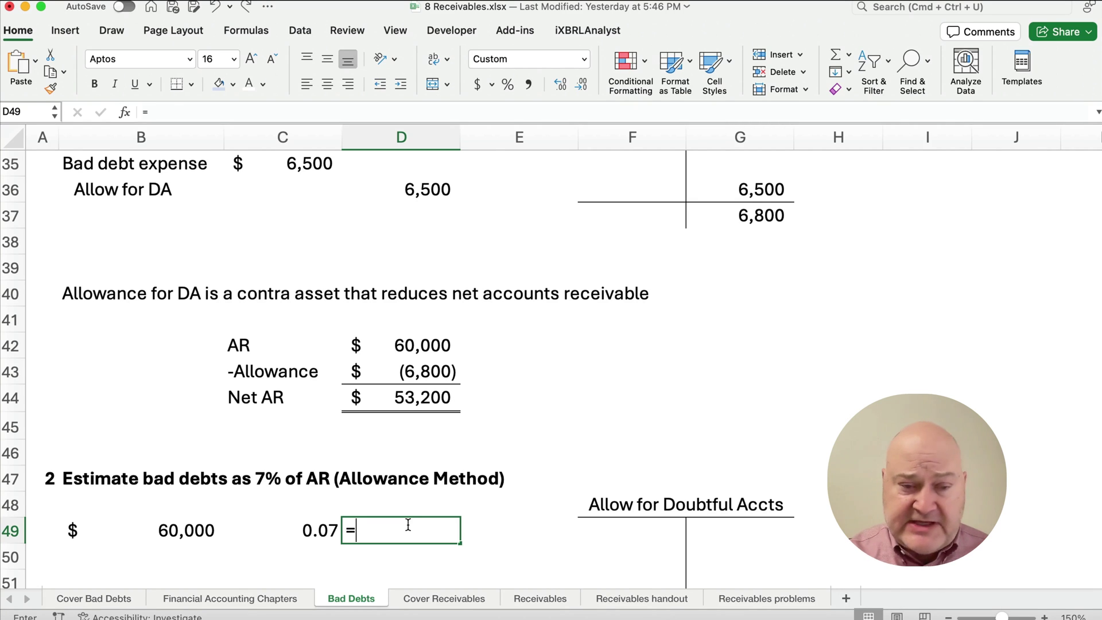
{"action": "key", "text": "Left"}
{"action": "key", "text": "Left"}
{"action": "type", "text": "*"}
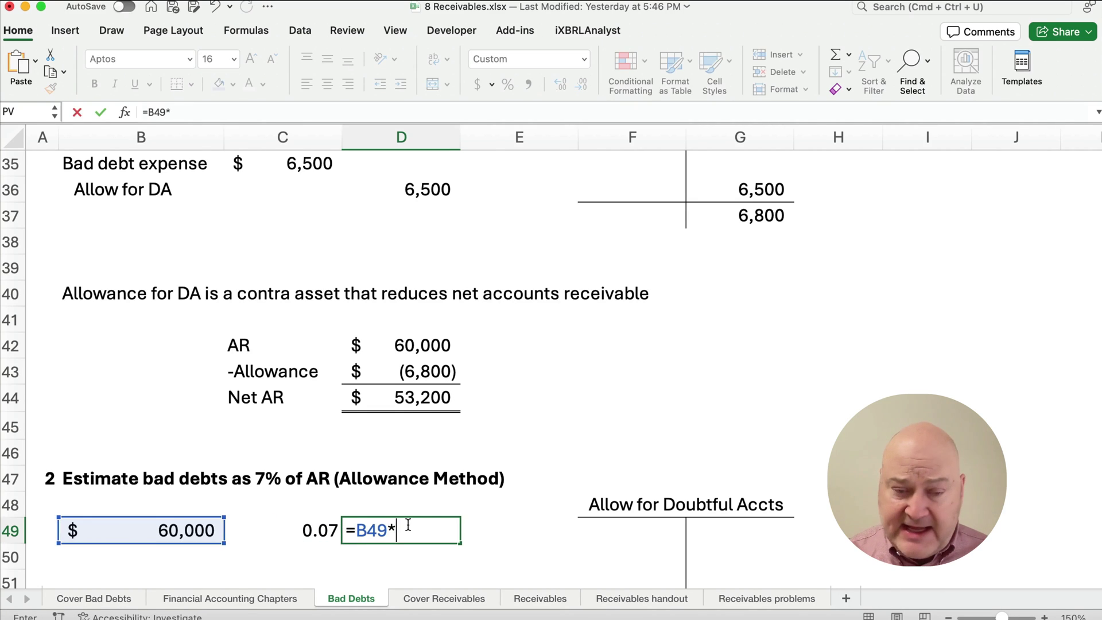
{"action": "key", "text": "Left"}
{"action": "key", "text": "Return"}
{"action": "left_click", "coordinate": [409, 529]}
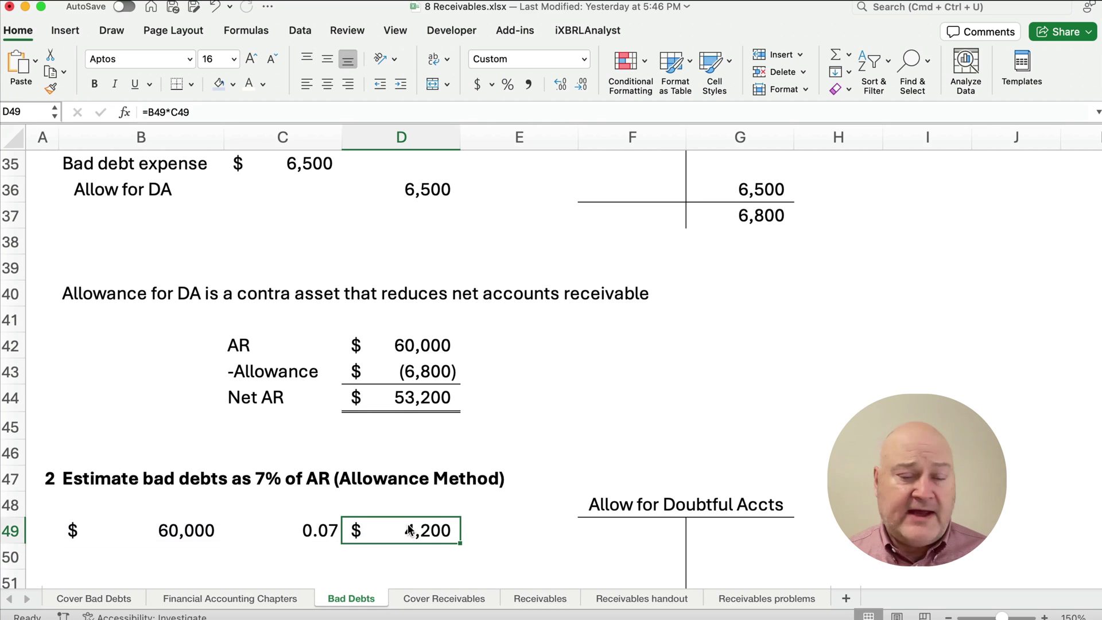
Step: Link the ending balance in G52 of the part 2 Allow for Doubtful Accts T-account to the estimate in D49
{"action": "scroll", "coordinate": [497, 526], "scroll_direction": "down", "scroll_amount": 3}
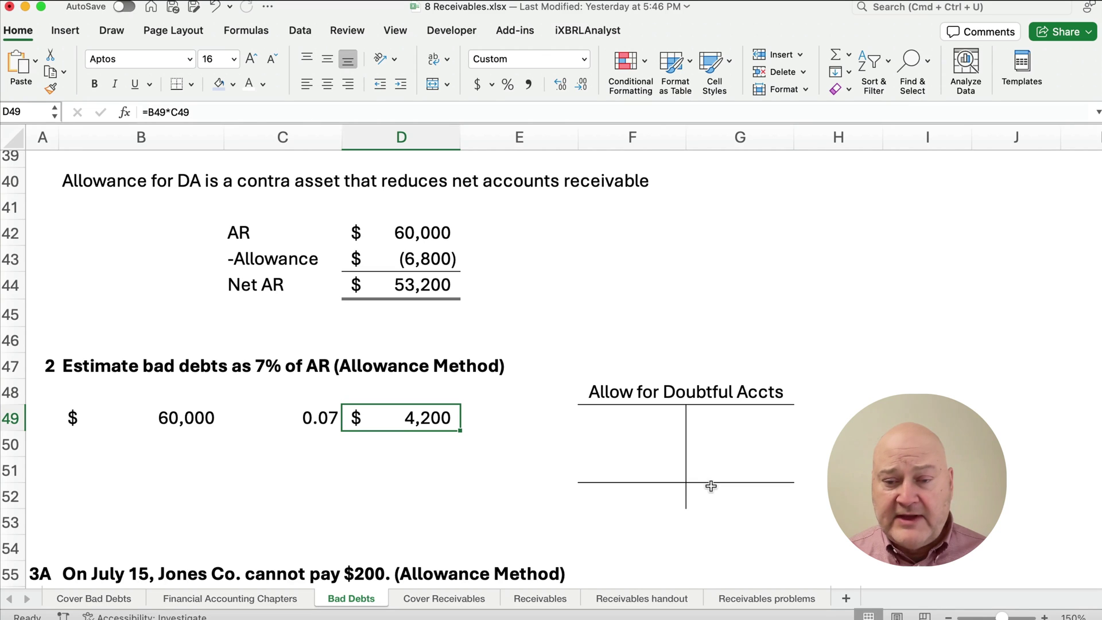
{"action": "left_click", "coordinate": [727, 496]}
{"action": "type", "text": "="}
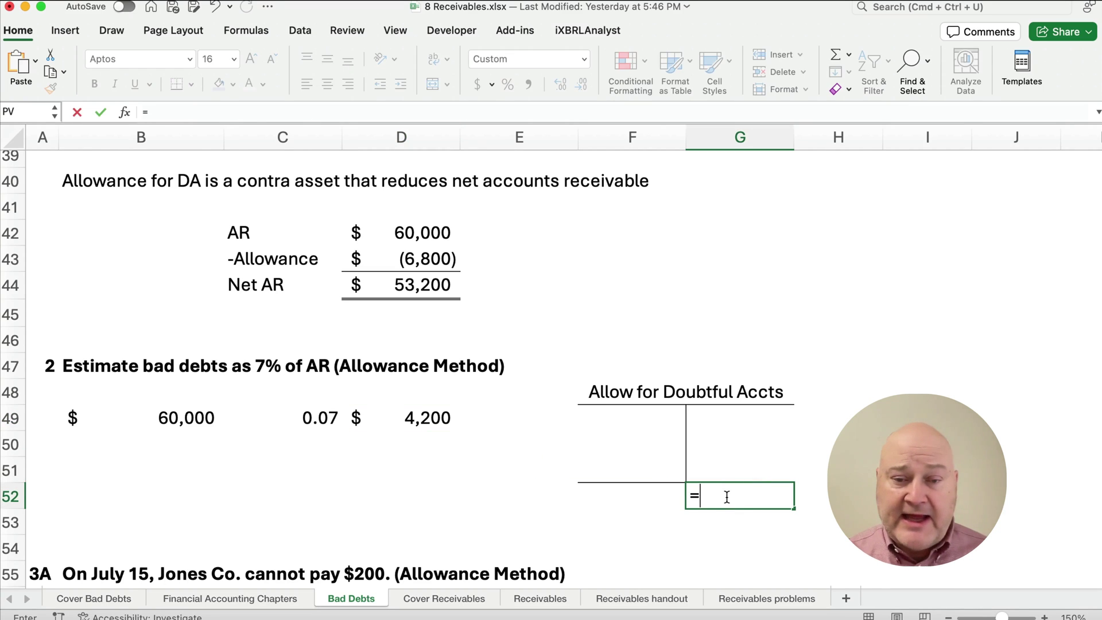
{"action": "left_click", "coordinate": [428, 423]}
{"action": "key", "text": "Return"}
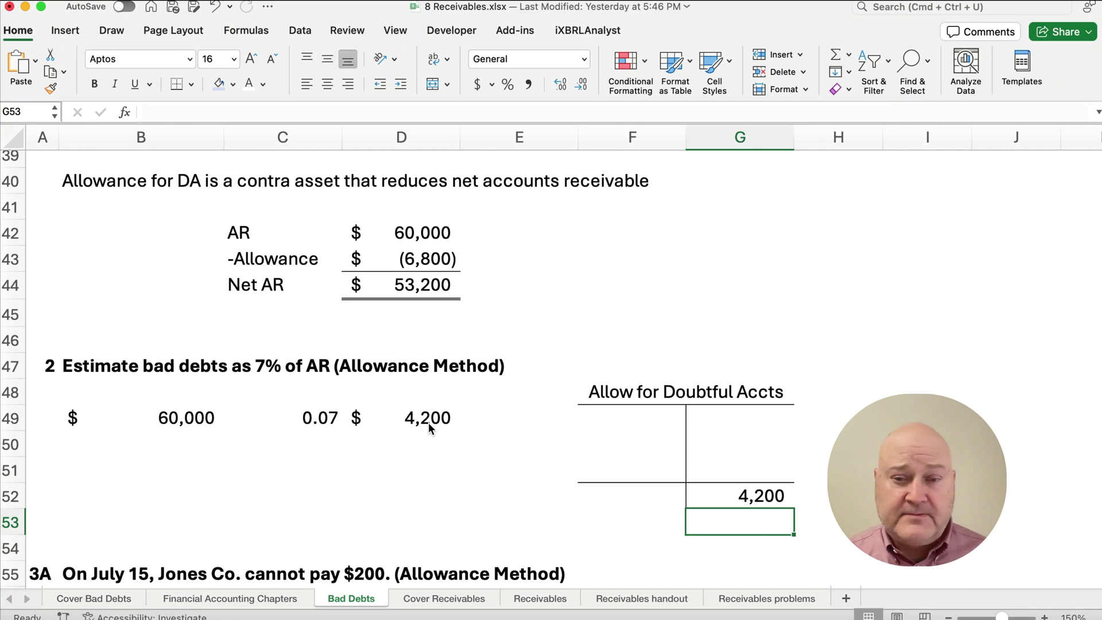
Step: Enter the beginning credit balance of 300 in G49 of the part 2 T-account
{"action": "scroll", "coordinate": [428, 423], "scroll_direction": "up", "scroll_amount": 5}
{"action": "scroll", "coordinate": [696, 455], "scroll_direction": "down", "scroll_amount": 2}
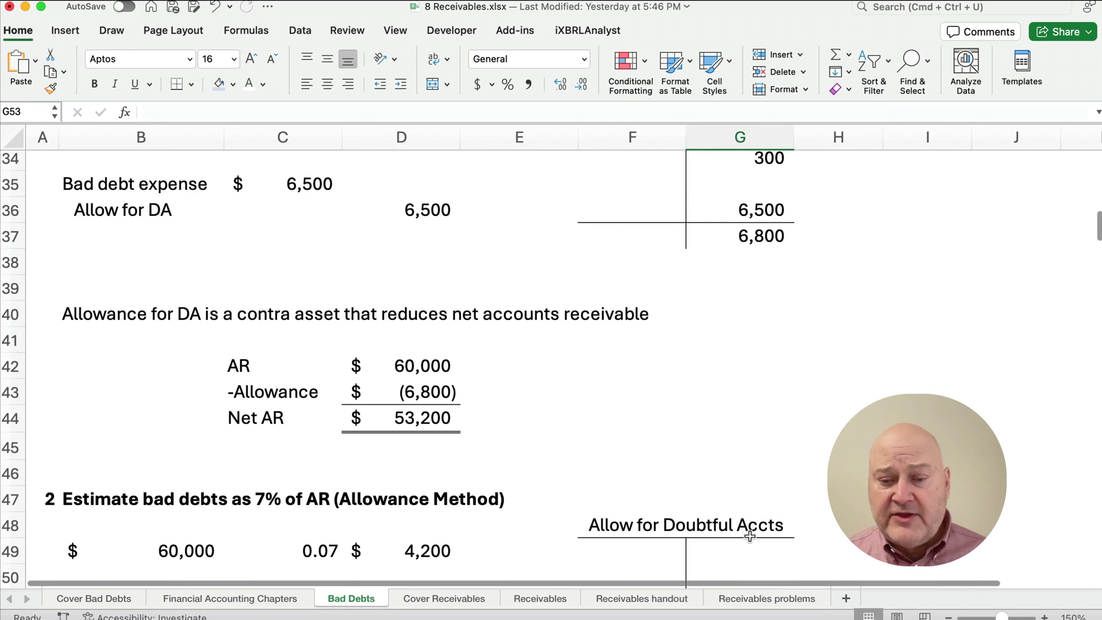
{"action": "left_click", "coordinate": [745, 544]}
{"action": "type", "text": "300"}
{"action": "key", "text": "Return"}
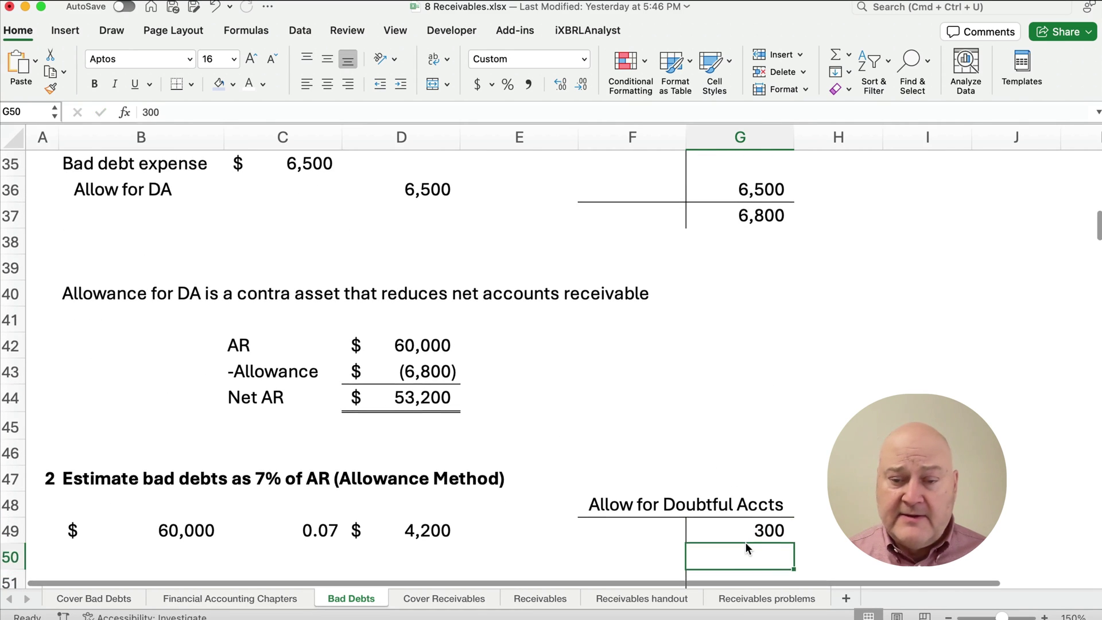
Step: Calculate the required allowance adjustment in G50 with the formula =G52-G49
{"action": "scroll", "coordinate": [579, 527], "scroll_direction": "down", "scroll_amount": 5}
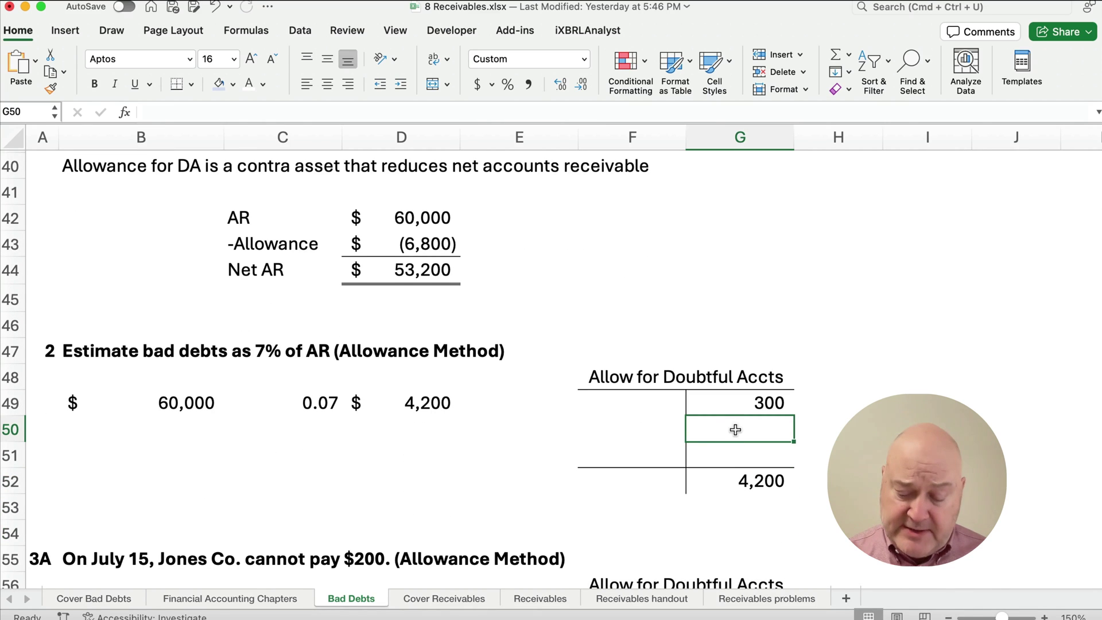
{"action": "type", "text": "="}
{"action": "key", "text": "Down"}
{"action": "key", "text": "Down"}
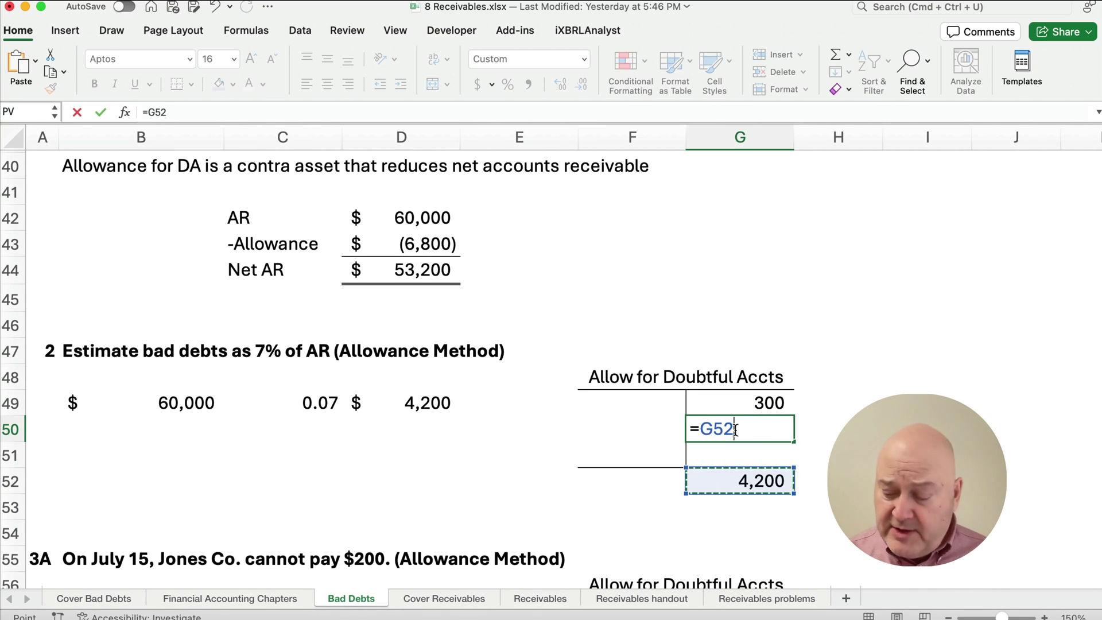
{"action": "type", "text": "-"}
{"action": "key", "text": "Up"}
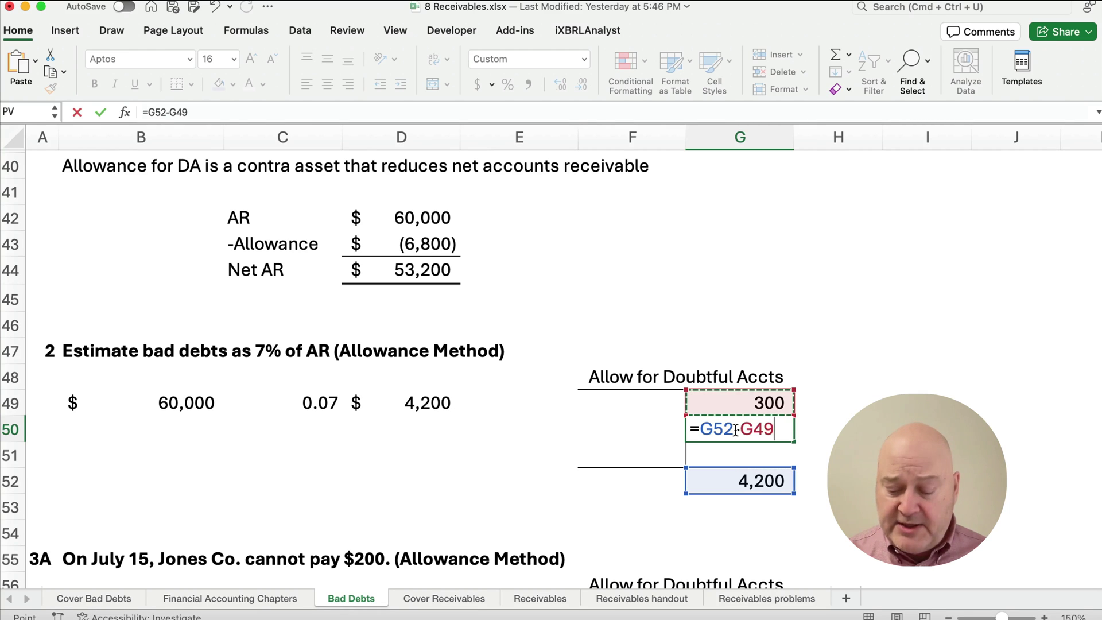
{"action": "key", "text": "Return"}
{"action": "left_click", "coordinate": [739, 434]}
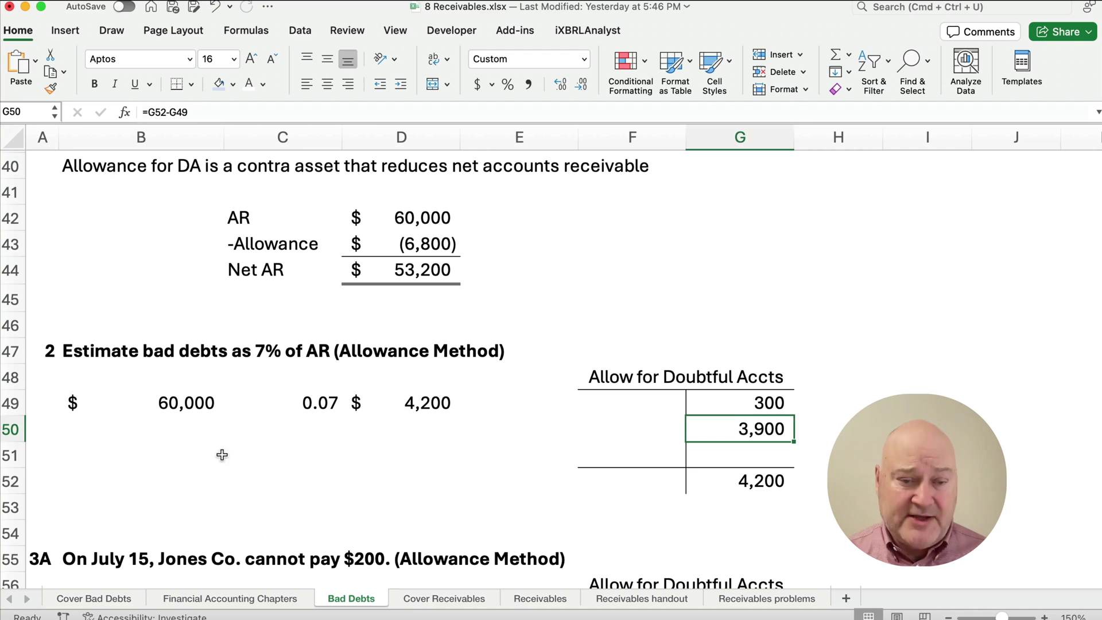
Step: Enter the part 2 journal entry account names "Bad debt expense" in B51 and an indented "Allow for DA" in B52
{"action": "left_click", "coordinate": [100, 448]}
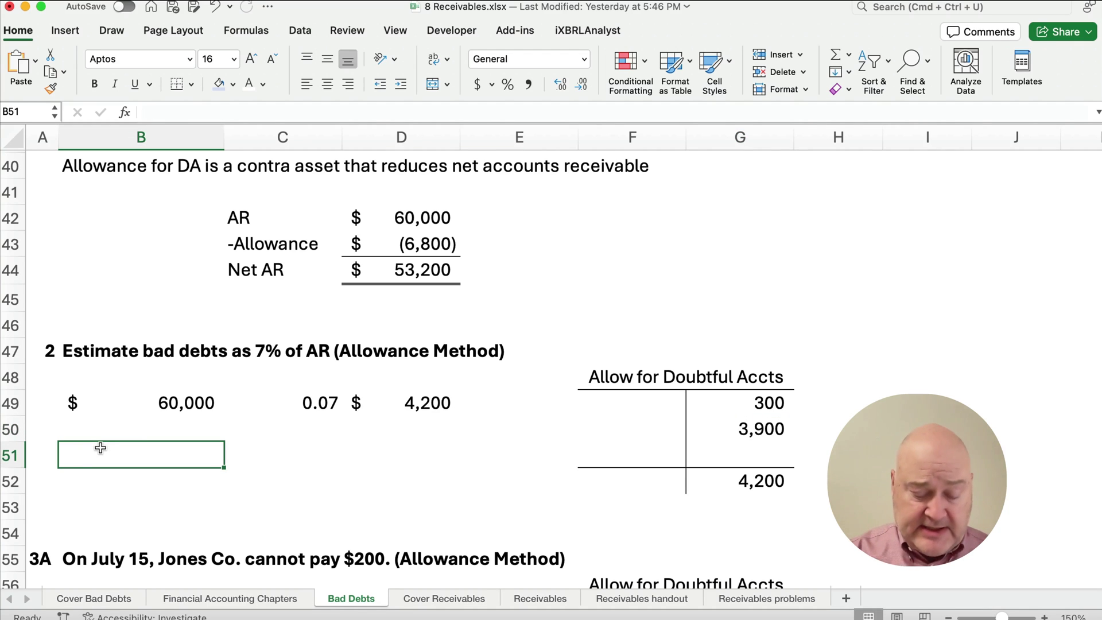
{"action": "type", "text": "Bad de"}
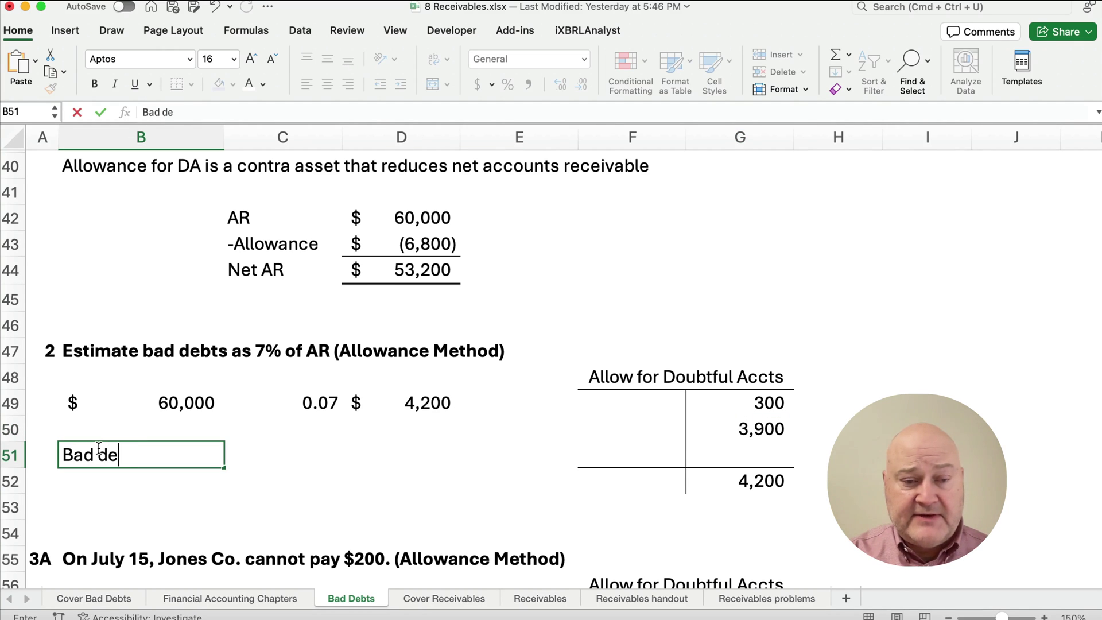
{"action": "type", "text": "bt expens"}
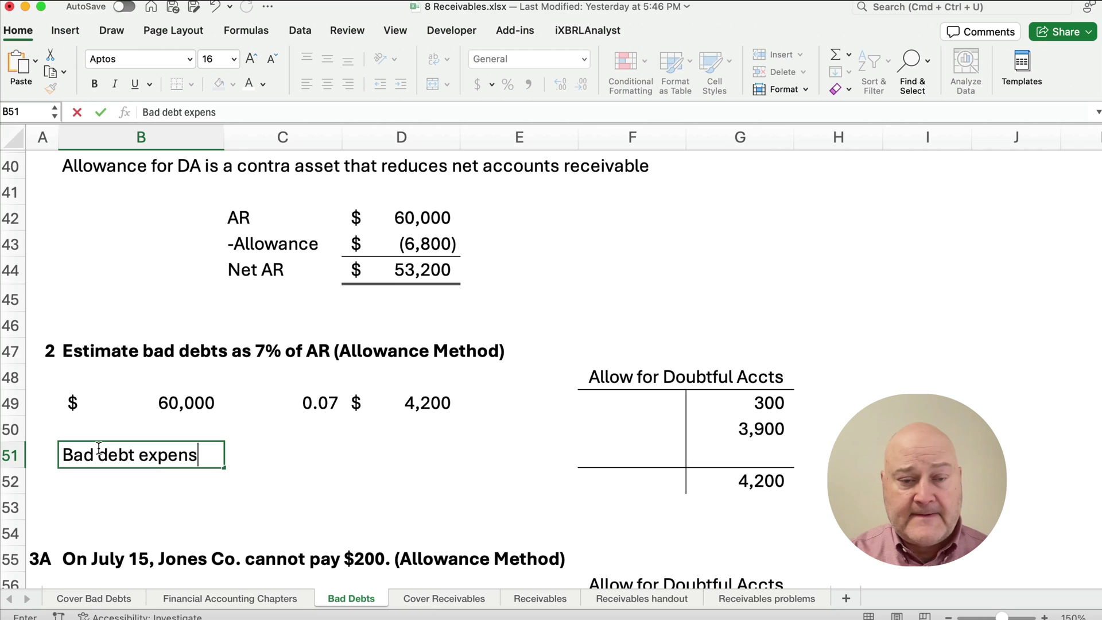
{"action": "type", "text": "e"}
{"action": "key", "text": "Return"}
{"action": "type", "text": "A"}
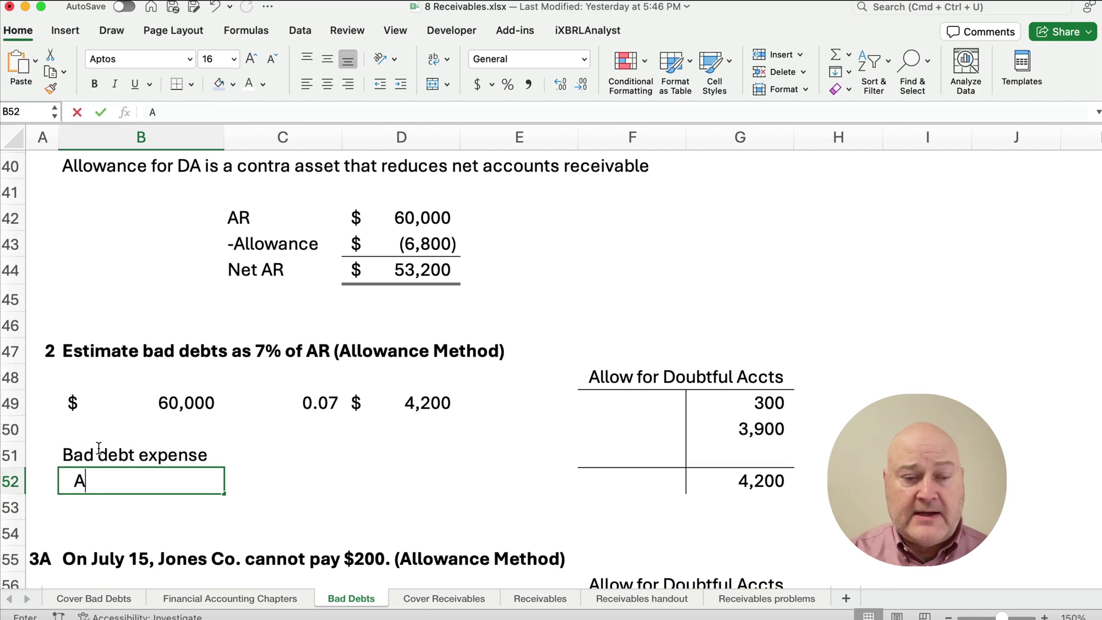
{"action": "type", "text": "llo"}
{"action": "key", "text": "BackSpace"}
{"action": "type", "text": "low for"}
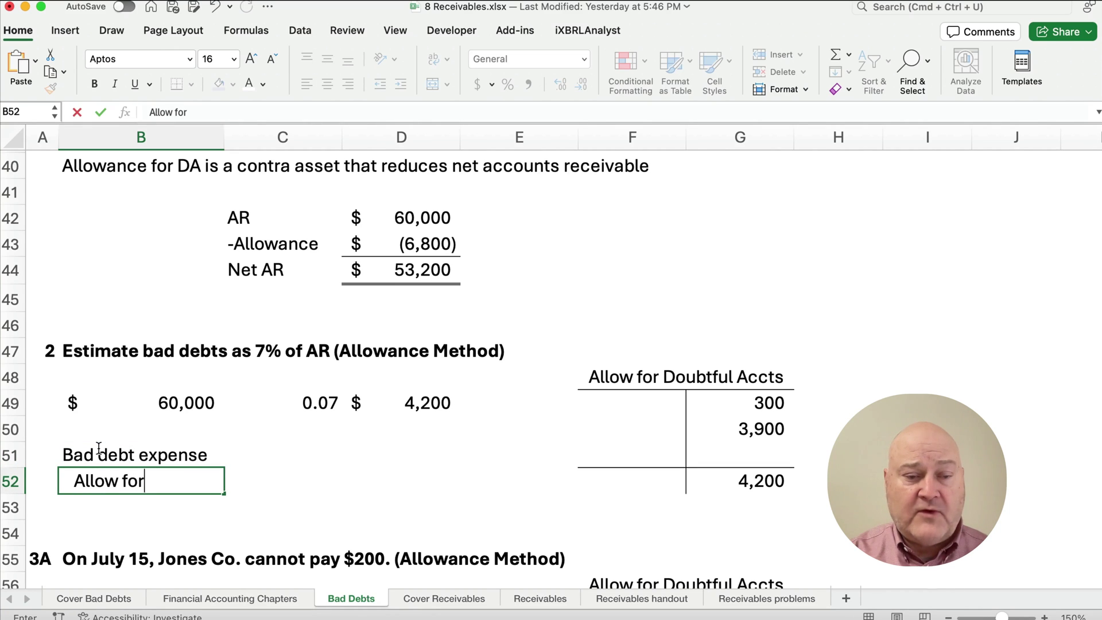
{"action": "type", "text": " DA"}
{"action": "key", "text": "Return"}
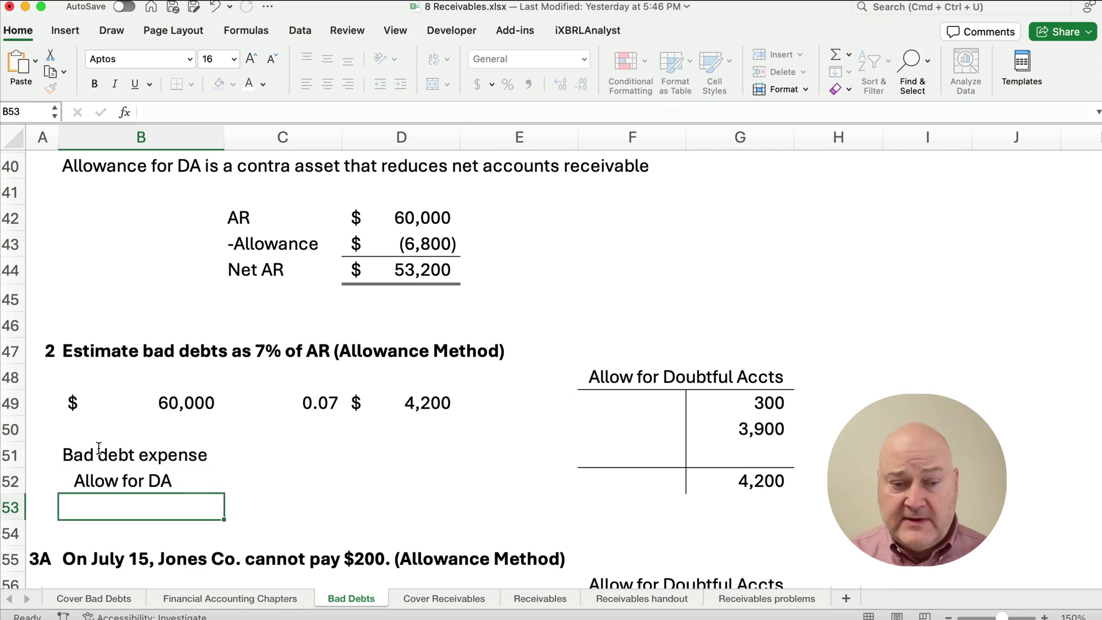
Step: Link the bad debt expense debit in C51 to the allowance adjustment in G50
{"action": "key", "text": "Up"}
{"action": "key", "text": "Up"}
{"action": "key", "text": "Right"}
{"action": "type", "text": "="}
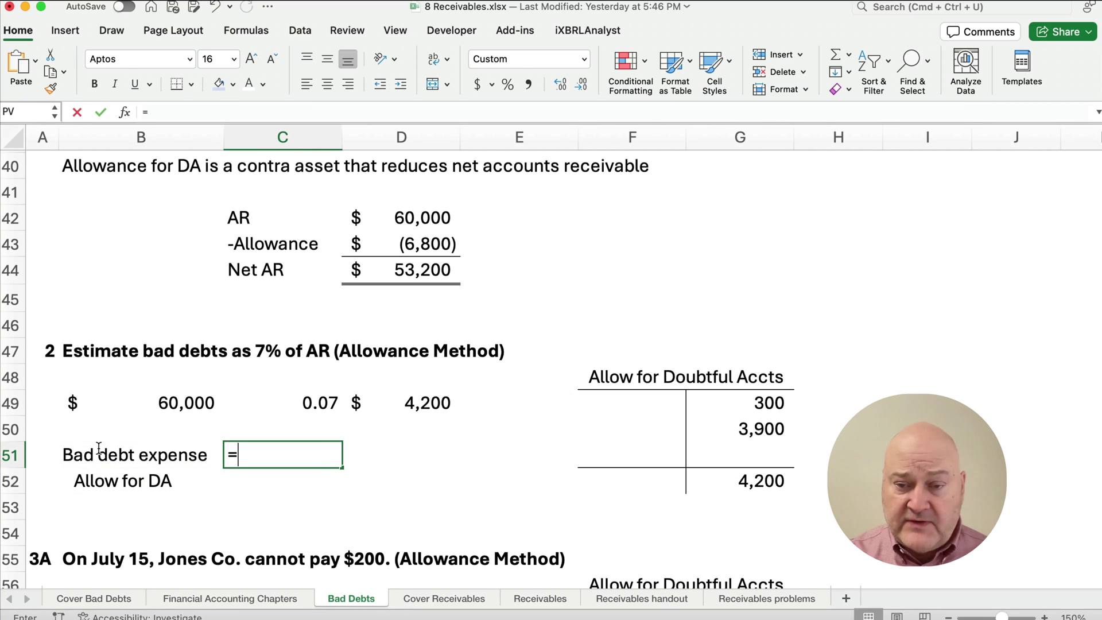
{"action": "left_click", "coordinate": [741, 433]}
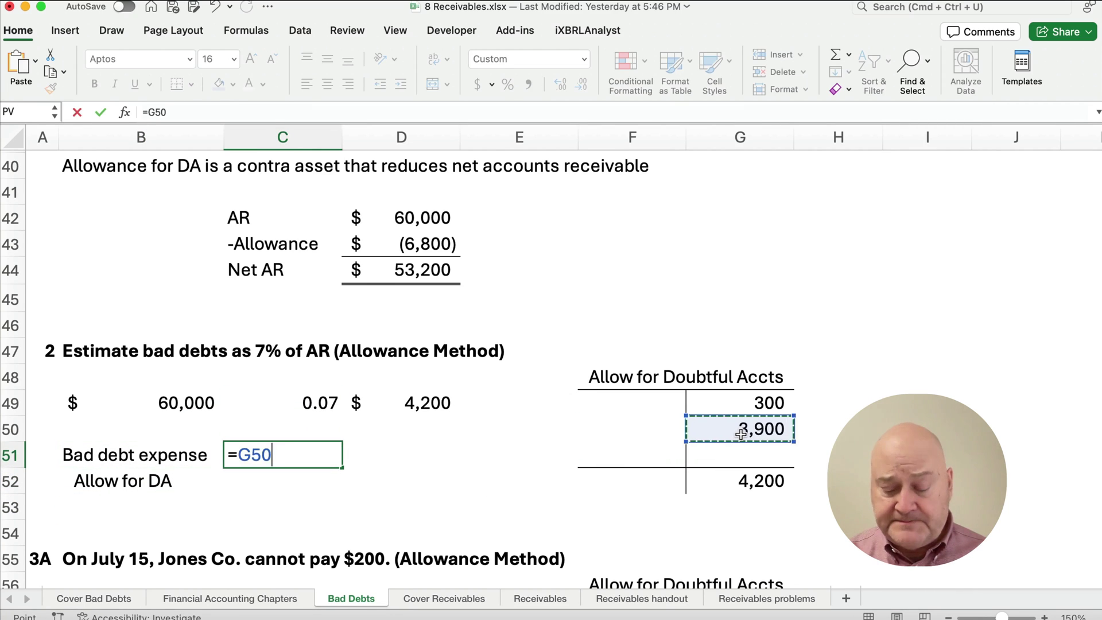
{"action": "key", "text": "Return"}
Step: Link the Allow for DA credit in D52 to the debit amount in C51
{"action": "key", "text": "Right"}
{"action": "type", "text": "="}
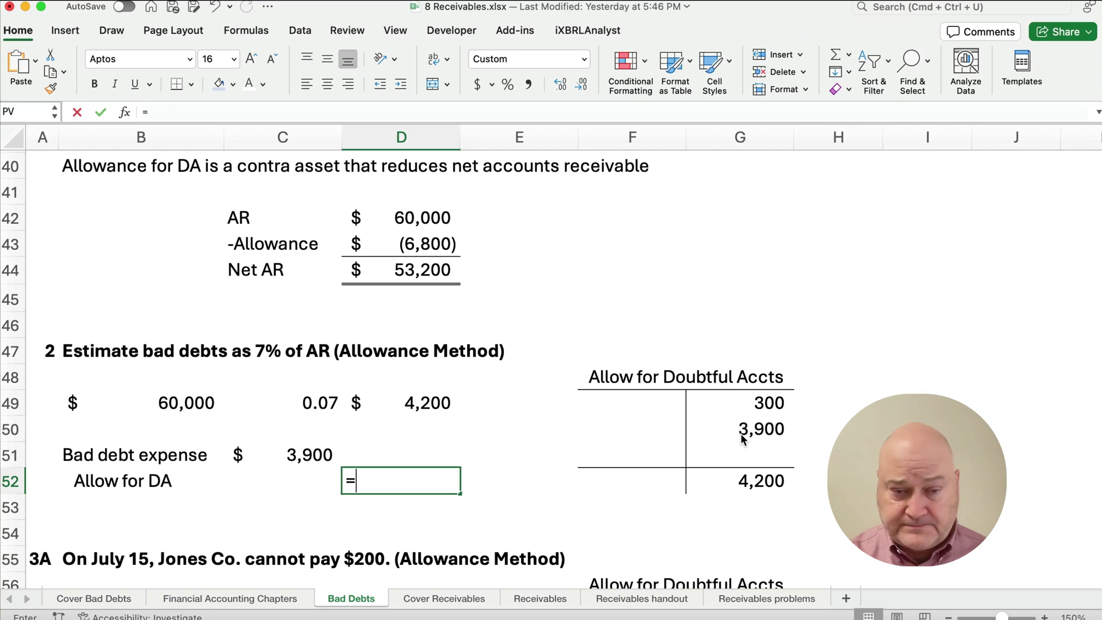
{"action": "key", "text": "Left"}
{"action": "key", "text": "Up"}
{"action": "key", "text": "Return"}
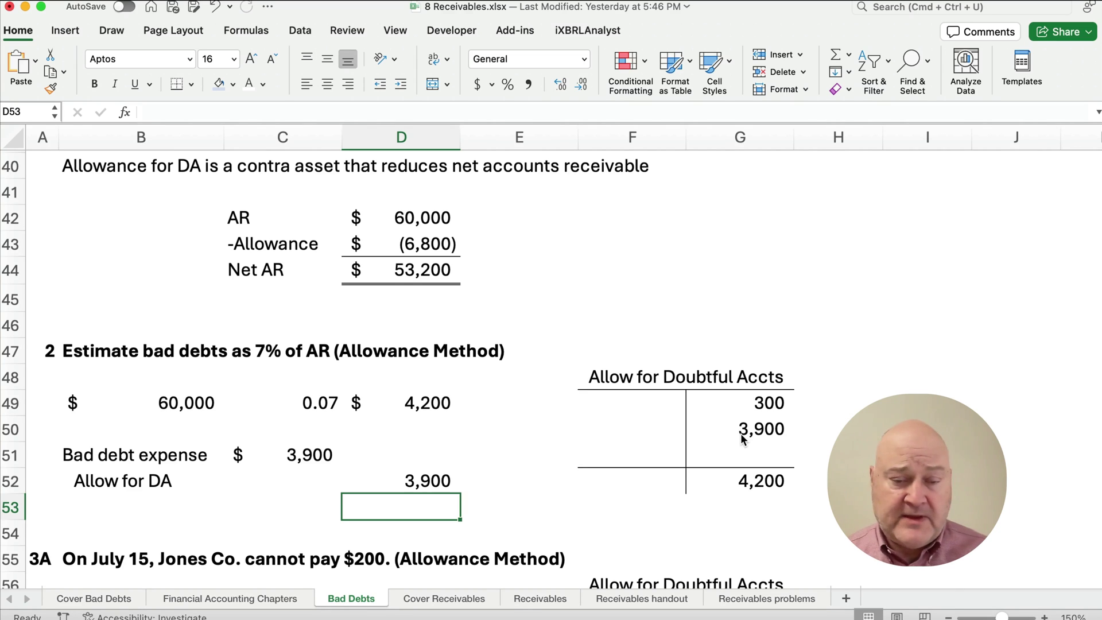
Step: Enter the part 3A journal entry account names "Allow for DA" in B57 and an indented "AR - Jones" in B58
{"action": "scroll", "coordinate": [402, 442], "scroll_direction": "down", "scroll_amount": 3}
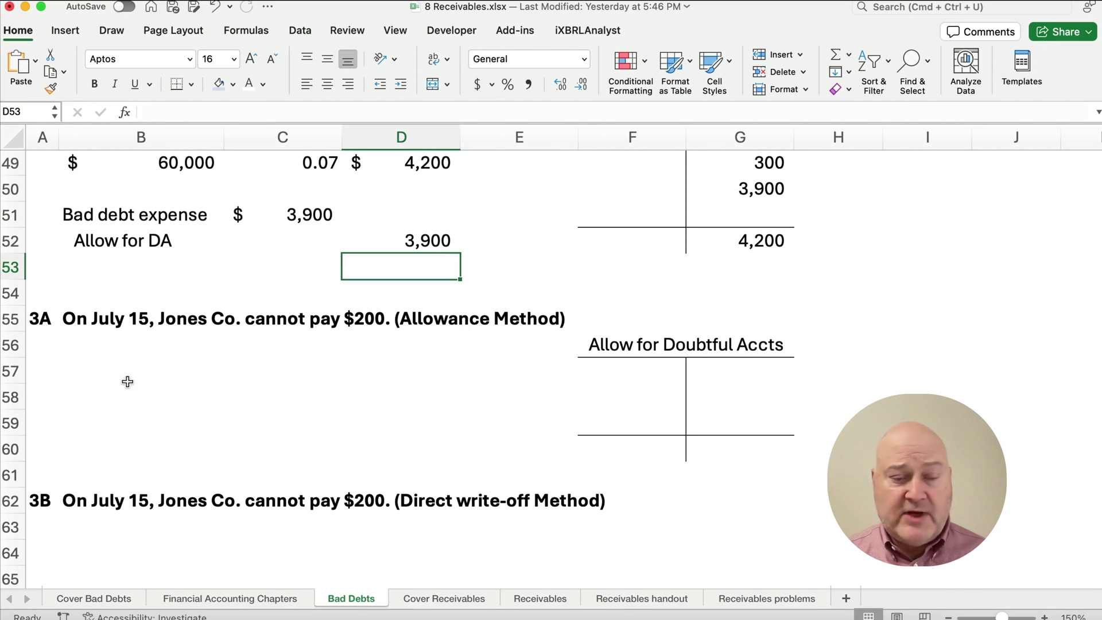
{"action": "left_click", "coordinate": [110, 382]}
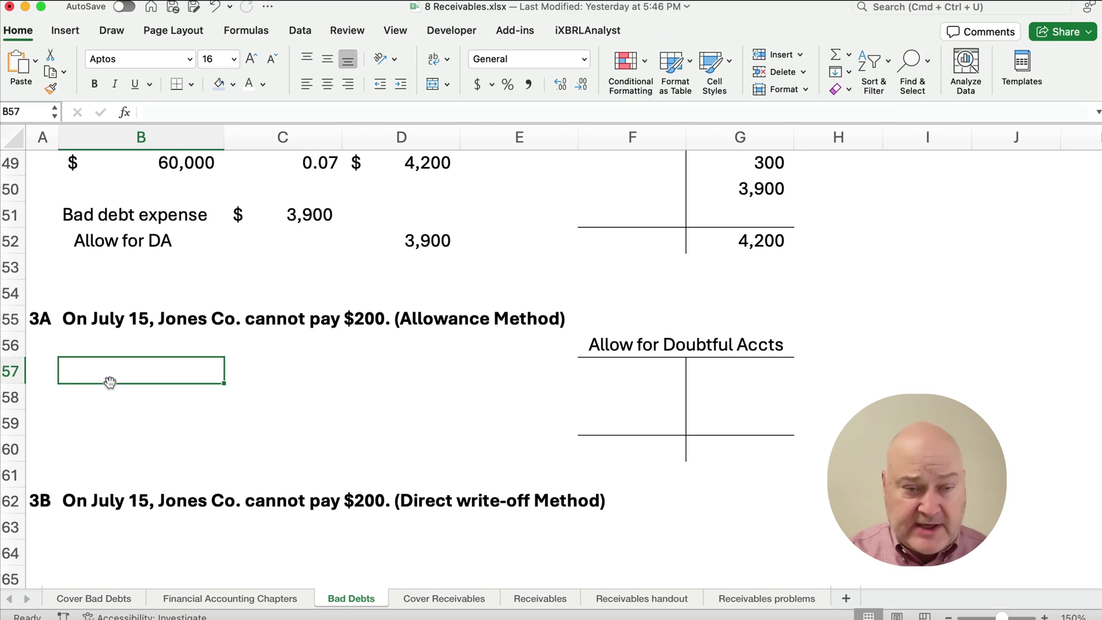
{"action": "type", "text": "Allow for DA"}
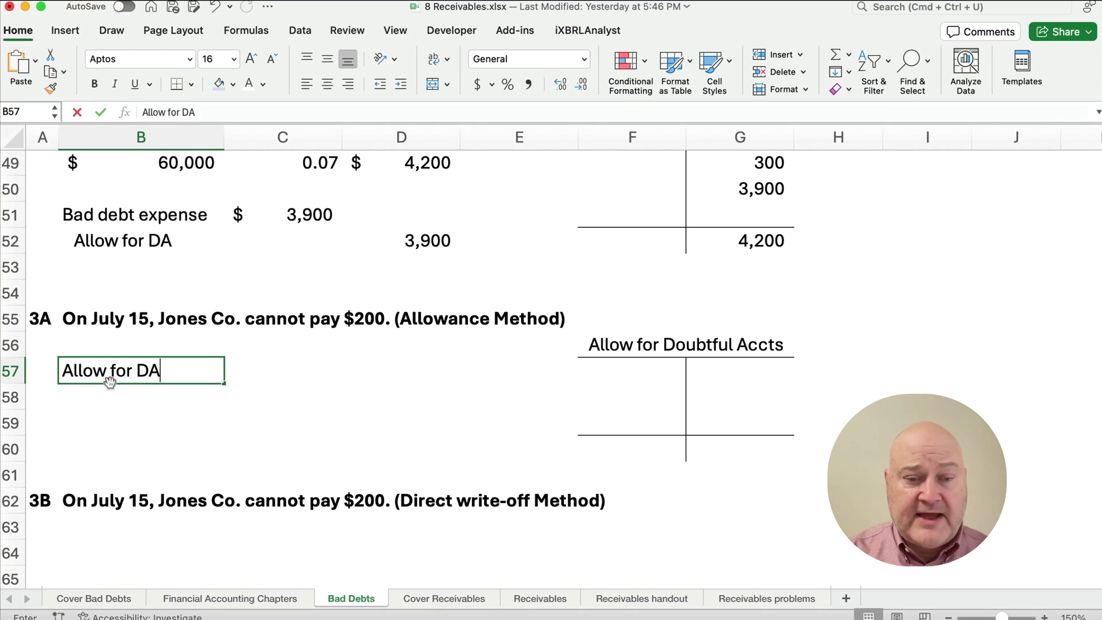
{"action": "key", "text": "Return"}
{"action": "type", "text": "A"}
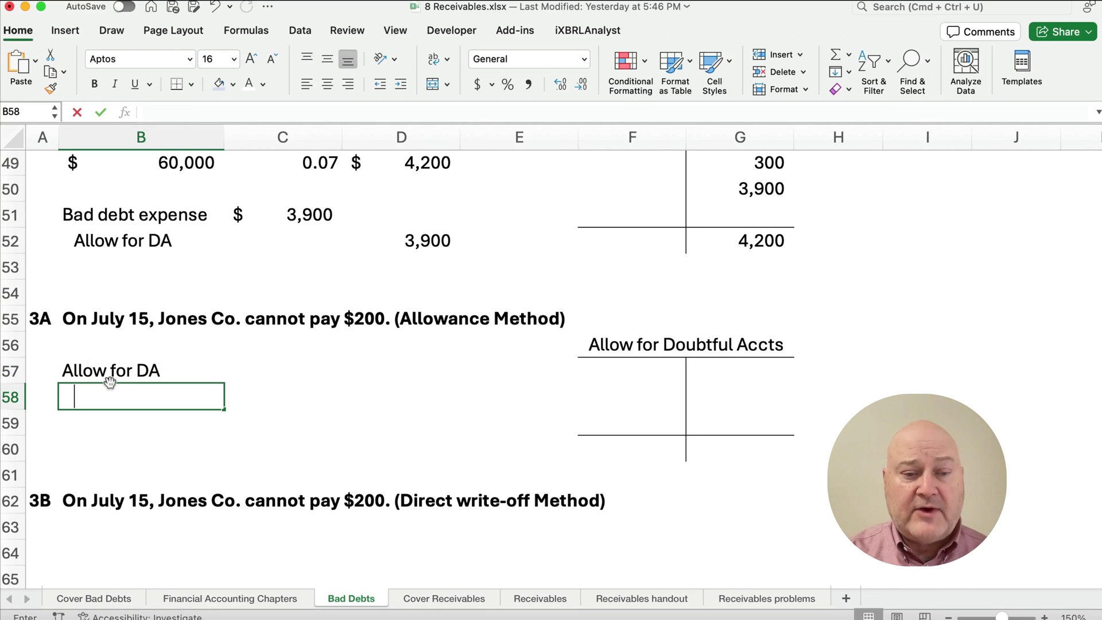
{"action": "type", "text": "R - J"}
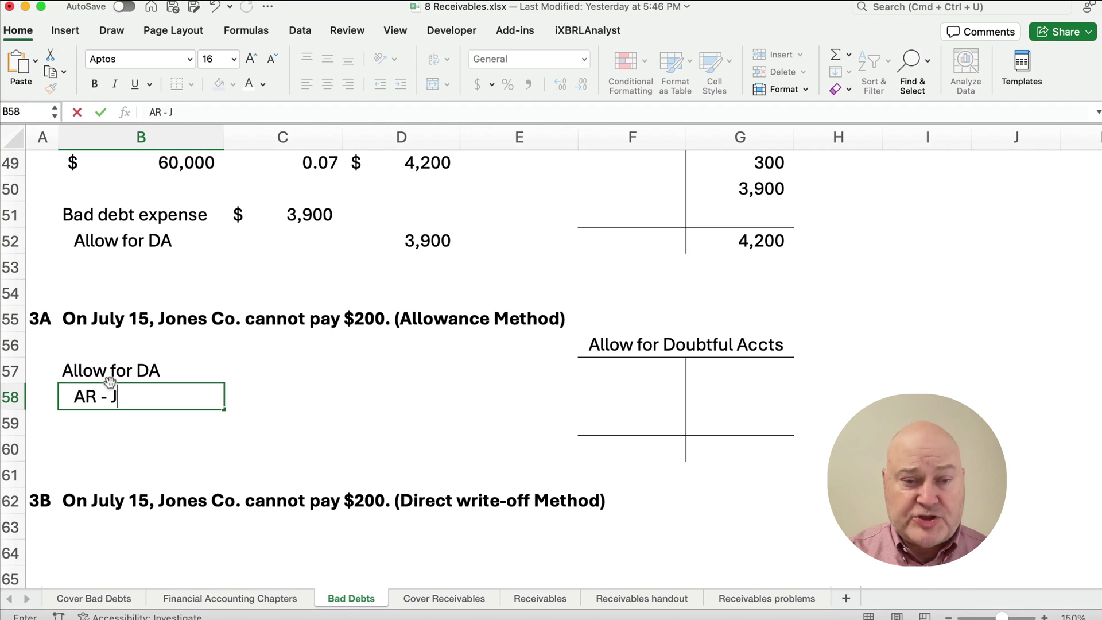
{"action": "type", "text": "ones"}
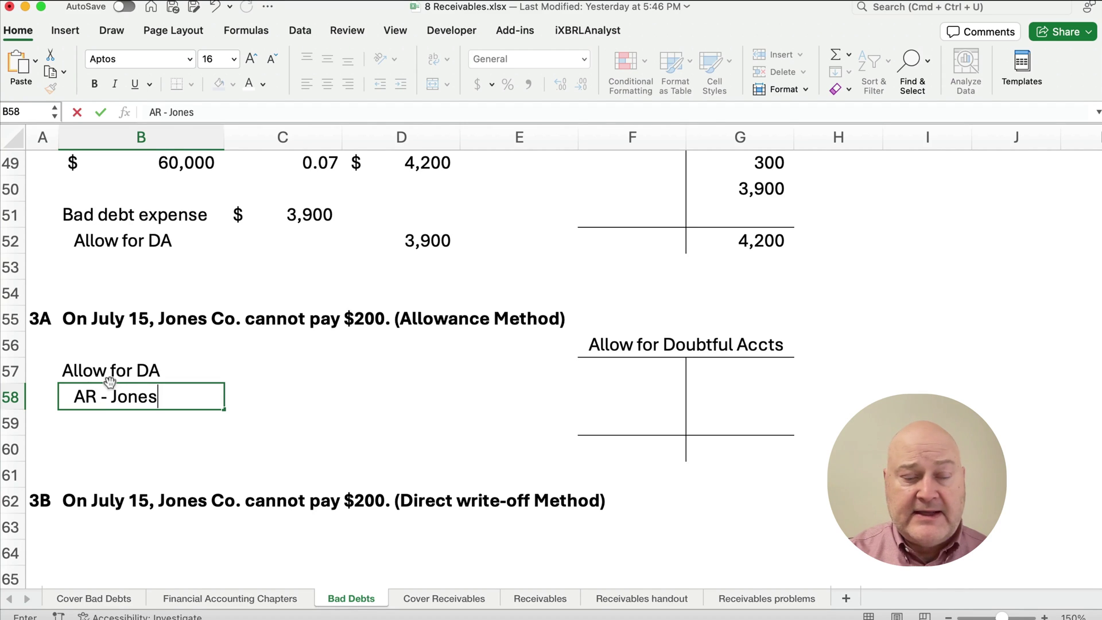
{"action": "key", "text": "Tab"}
Step: Enter the part 3A write-off amounts, a debit of 200 in C57 and a credit of 200 in D58
{"action": "key", "text": "Up"}
{"action": "type", "text": "200"}
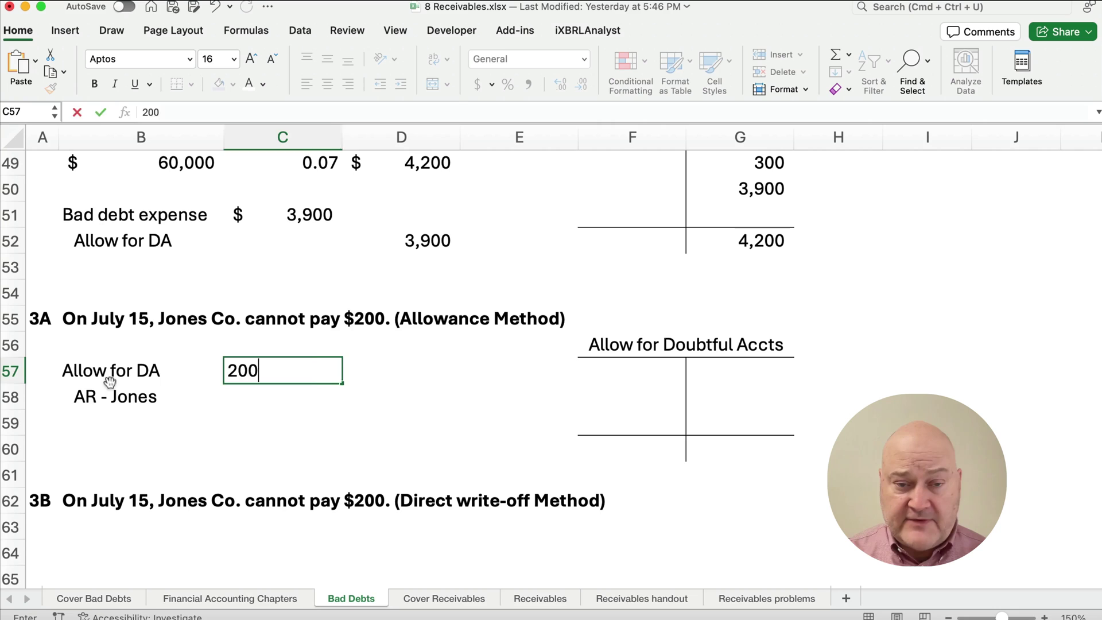
{"action": "key", "text": "Tab"}
{"action": "key", "text": "Down"}
{"action": "type", "text": "20"}
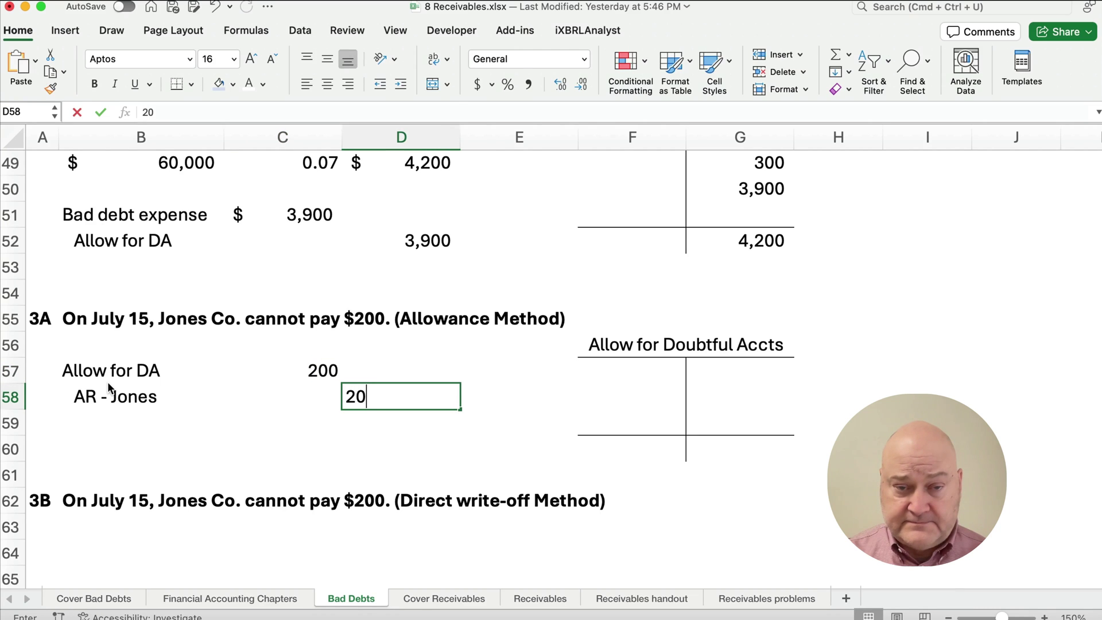
{"action": "type", "text": "0"}
{"action": "key", "text": "Return"}
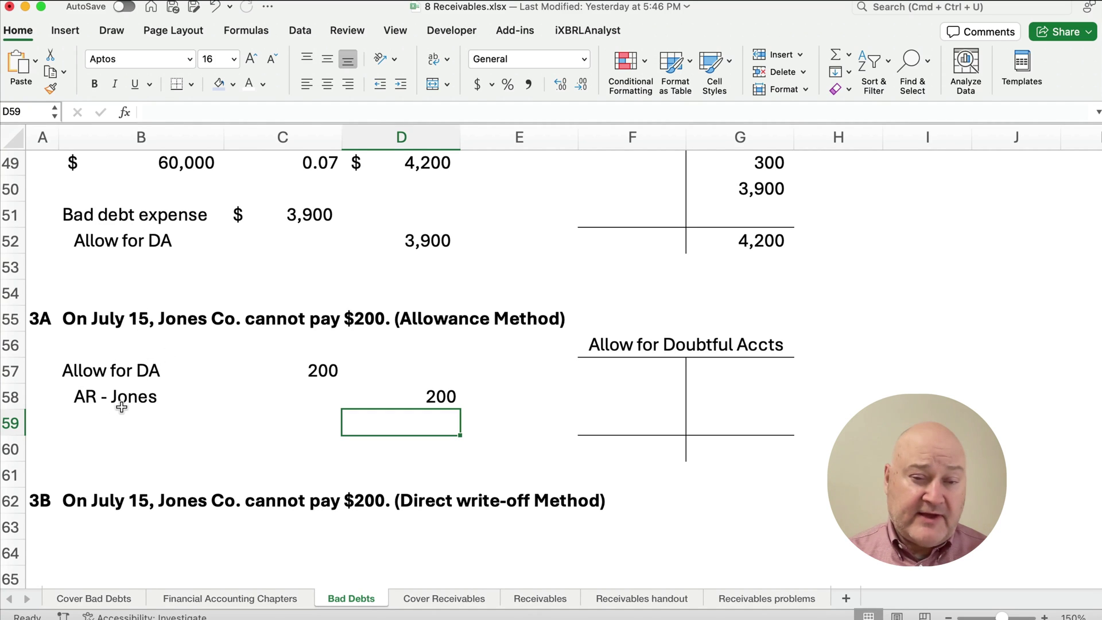
Step: Enter credits of 300 in G57 and 3900 in G58 of the part 3A Allow for Doubtful Accts T-account
{"action": "scroll", "coordinate": [713, 492], "scroll_direction": "up", "scroll_amount": 1}
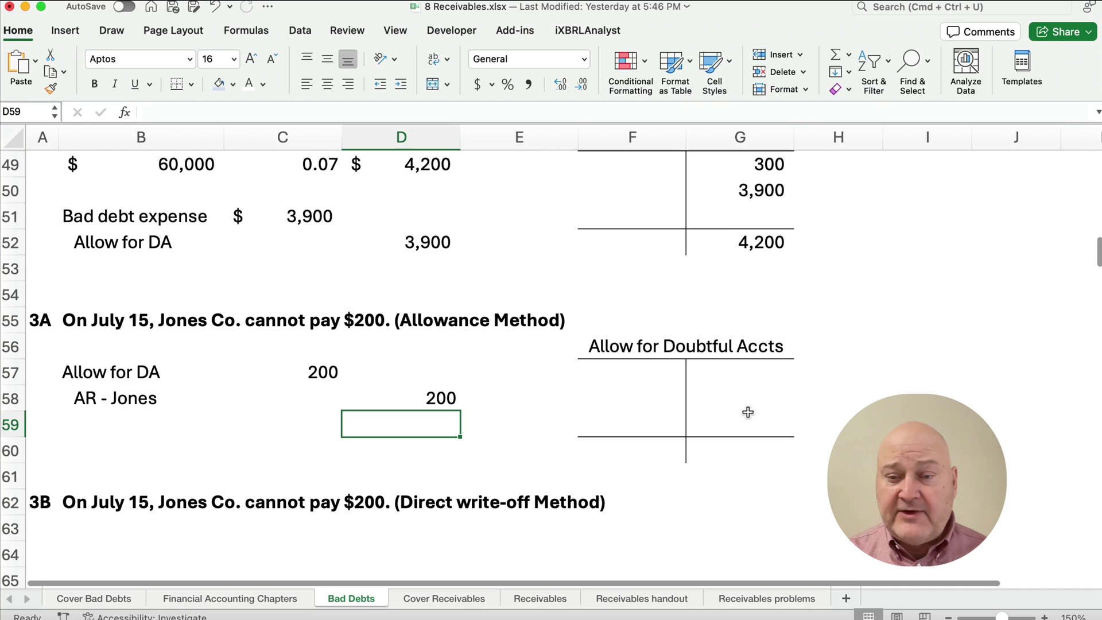
{"action": "left_click", "coordinate": [731, 374]}
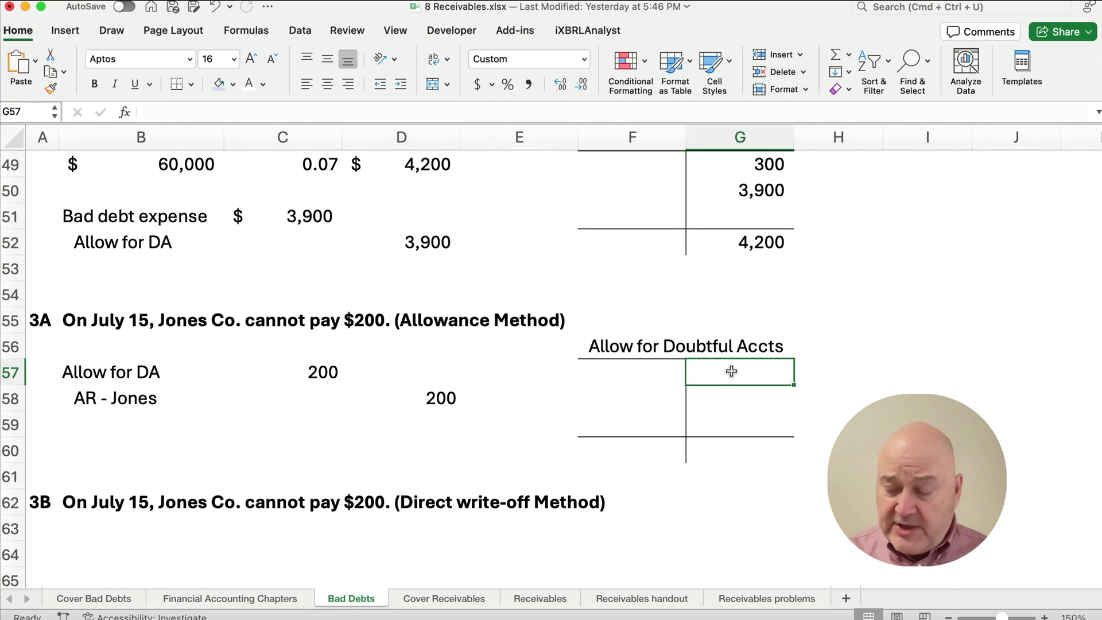
{"action": "type", "text": "300"}
{"action": "key", "text": "Return"}
{"action": "type", "text": "3600"}
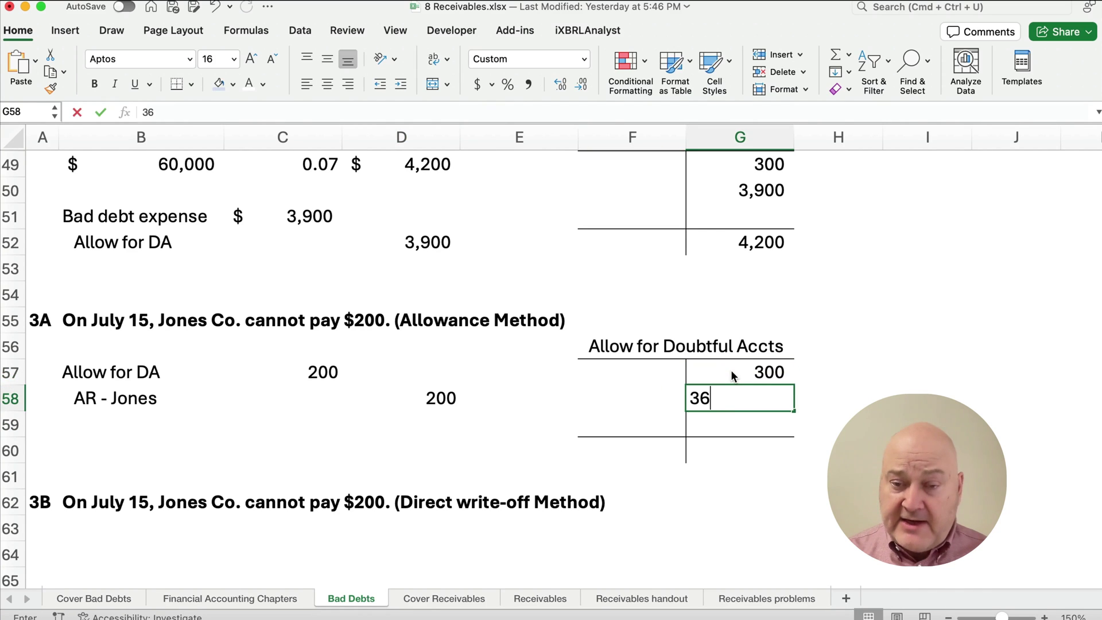
{"action": "key", "text": "BackSpace"}
{"action": "key", "text": "BackSpace"}
{"action": "key", "text": "BackSpace"}
{"action": "type", "text": "900"}
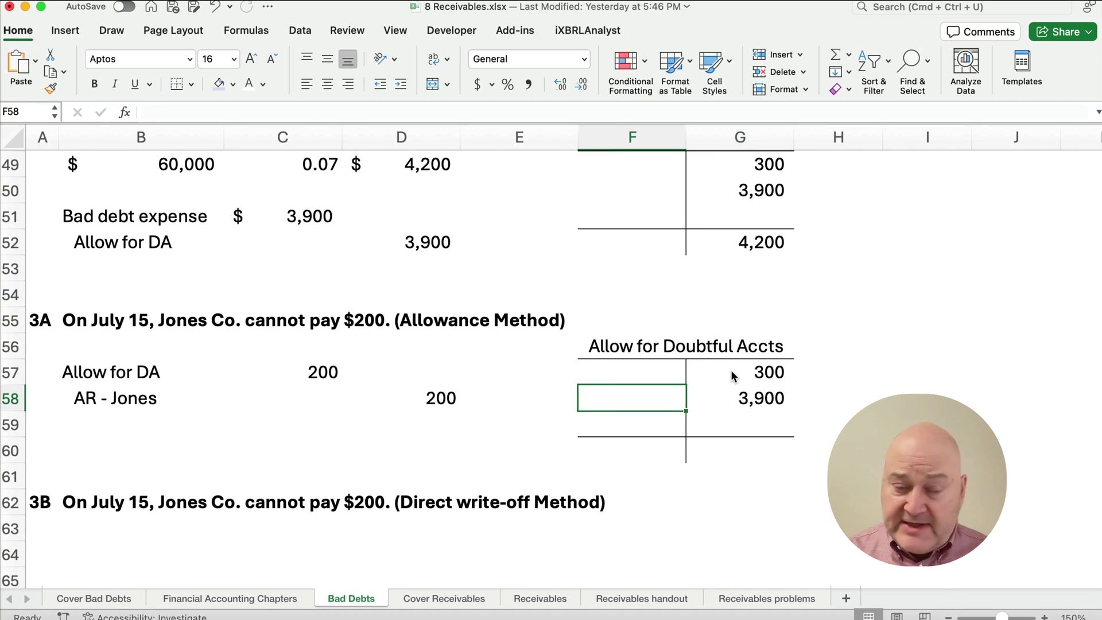
Step: Record the write-off as a debit of 200 in F58 of the part 3A T-account
{"action": "type", "text": "200"}
{"action": "key", "text": "Tab"}
{"action": "key", "text": "Tab"}
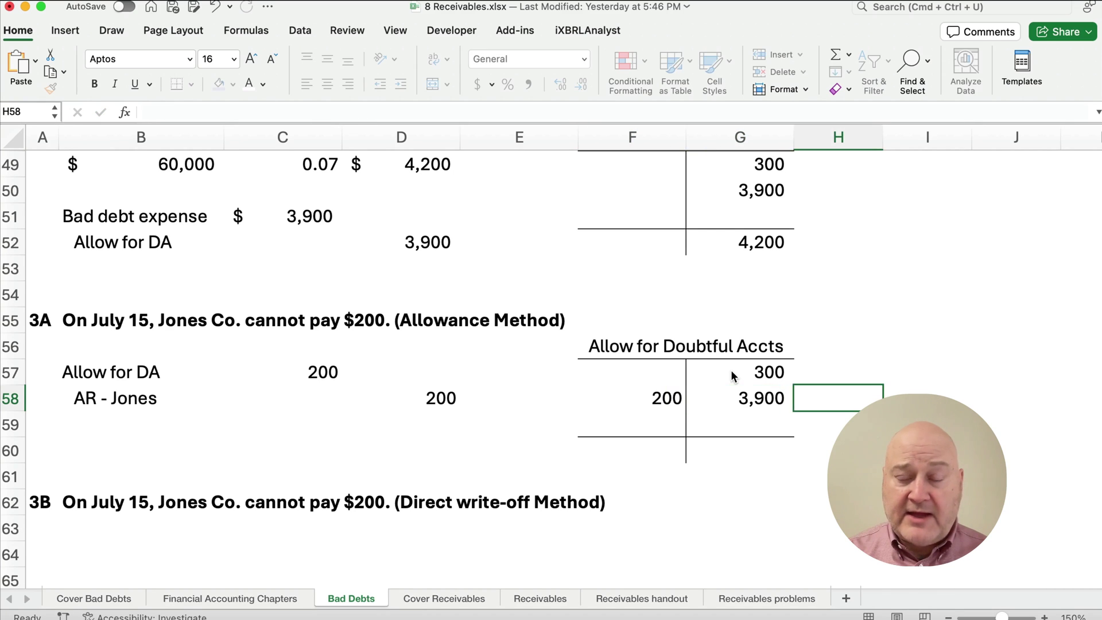
Step: Calculate the ending allowance balance in G60 with the formula =G57+G58-F58
{"action": "key", "text": "Left"}
{"action": "key", "text": "Down"}
{"action": "key", "text": "Down"}
{"action": "type", "text": "="}
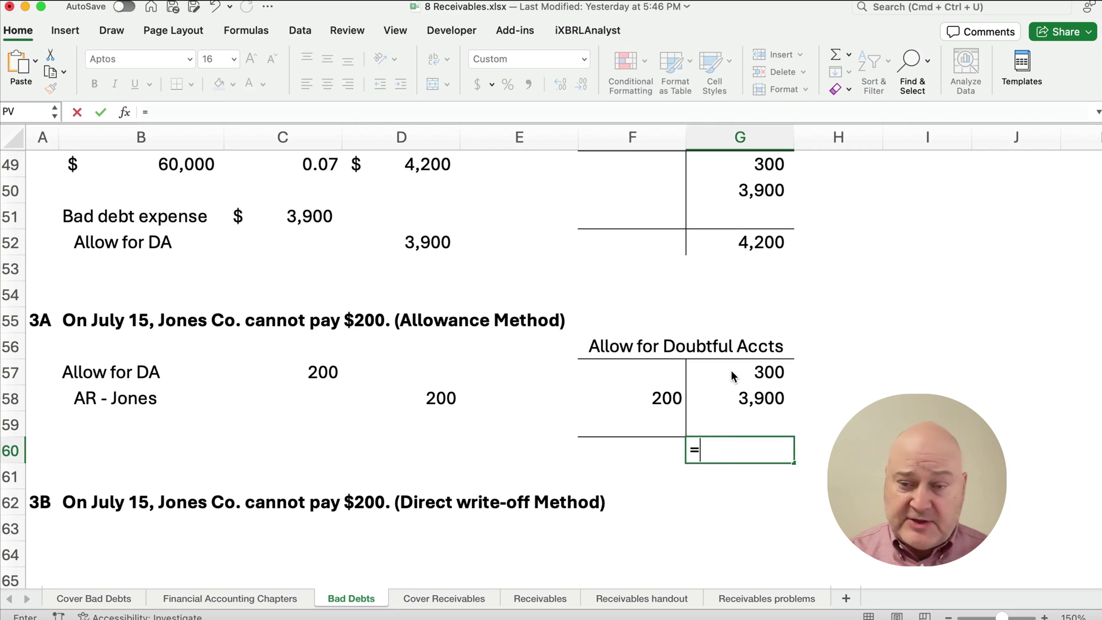
{"action": "key", "text": "Up"}
{"action": "key", "text": "Up"}
{"action": "key", "text": "Up"}
{"action": "type", "text": "+"}
{"action": "key", "text": "Up"}
{"action": "key", "text": "Up"}
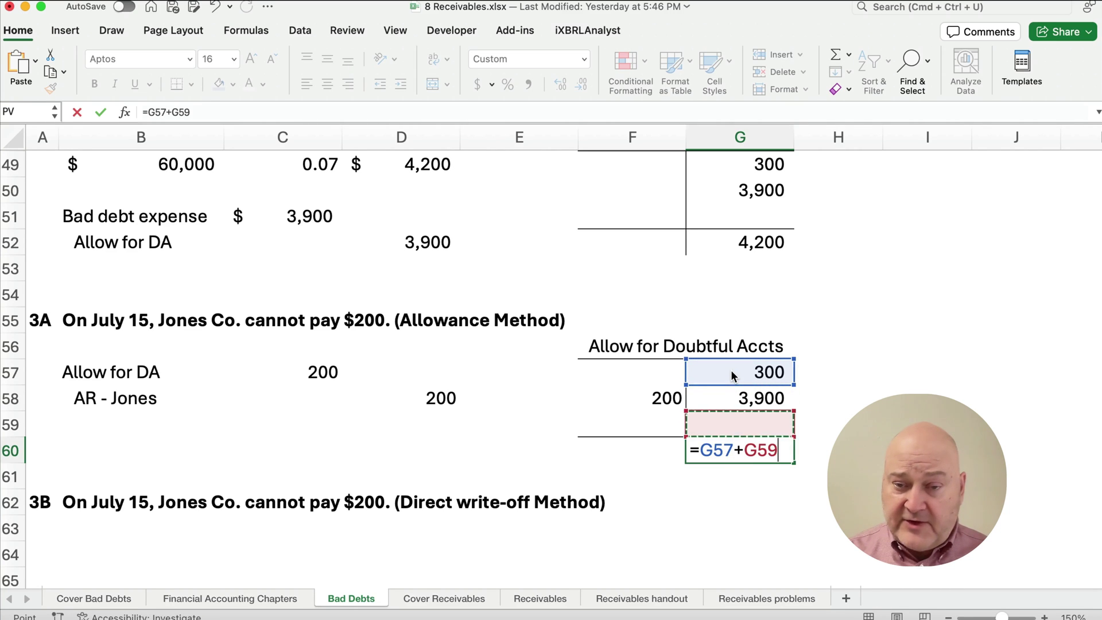
{"action": "type", "text": "-"}
{"action": "key", "text": "Left"}
{"action": "key", "text": "Up"}
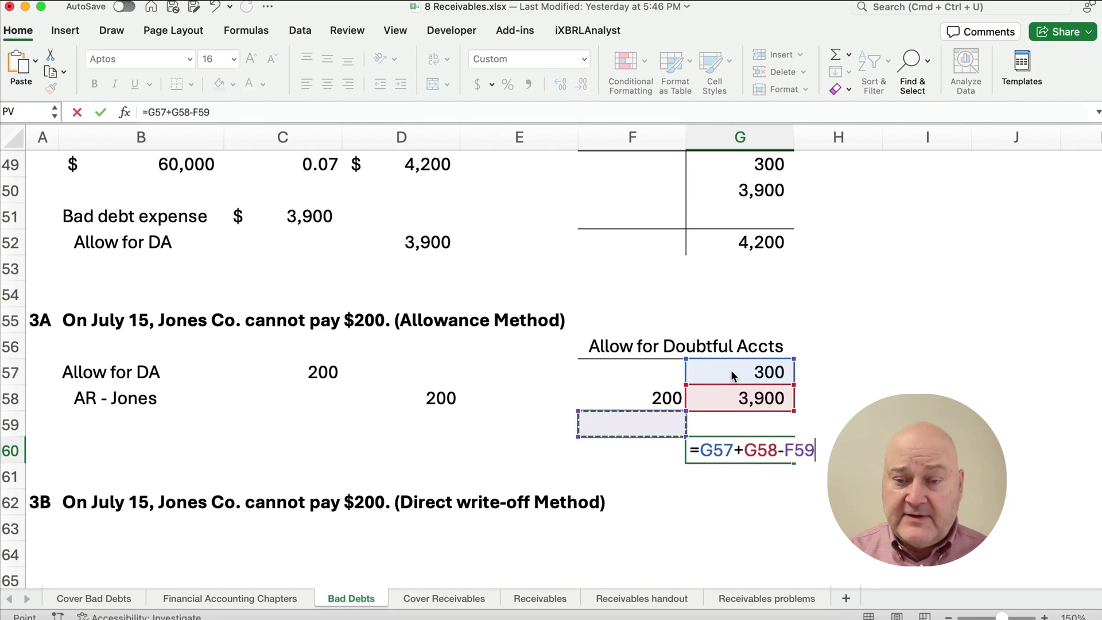
{"action": "key", "text": "Up"}
{"action": "key", "text": "Return"}
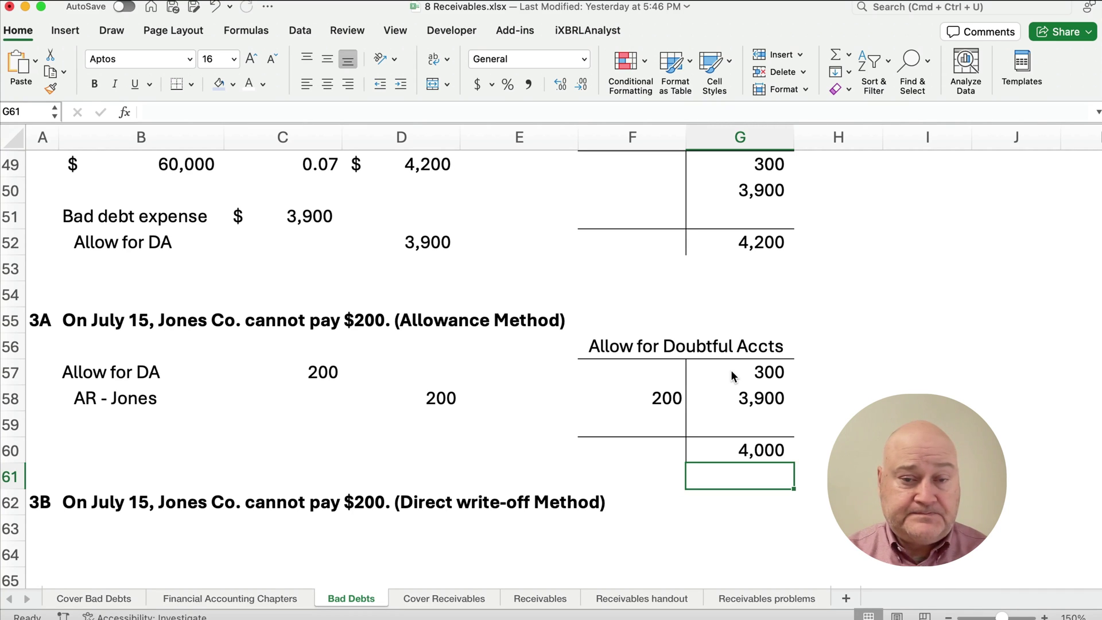
Step: Copy the part 3A journal entry in B57:D58 to the part 3B section starting at B64
{"action": "scroll", "coordinate": [258, 493], "scroll_direction": "down", "scroll_amount": 2}
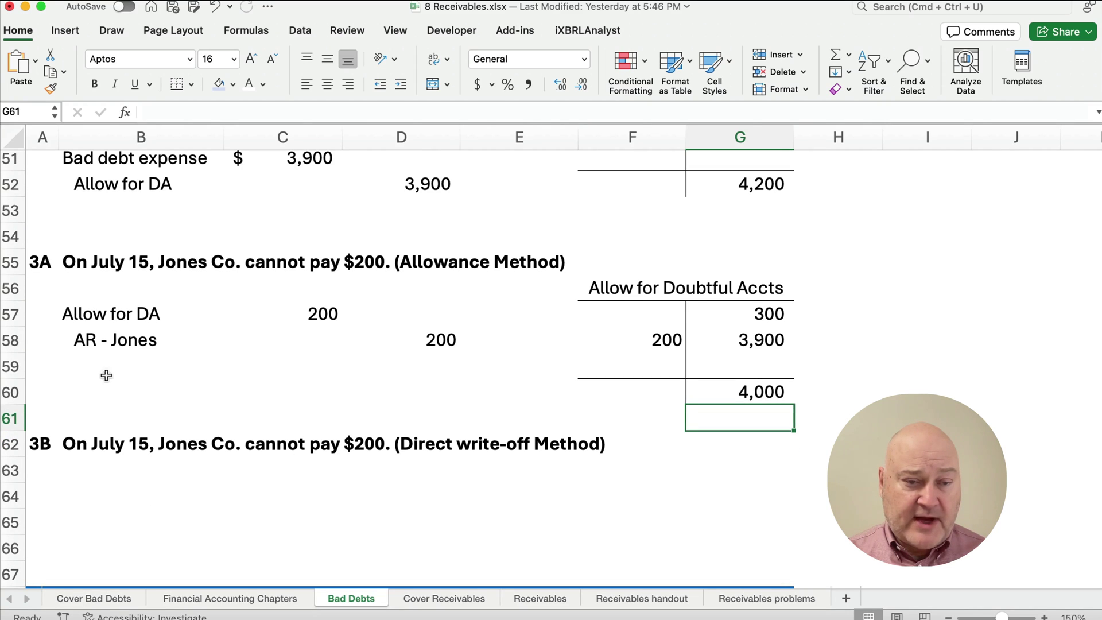
{"action": "left_click_drag", "start_coordinate": [74, 316], "coordinate": [377, 327]}
{"action": "key", "text": "super+c"}
{"action": "scroll", "coordinate": [295, 493], "scroll_direction": "down", "scroll_amount": 1}
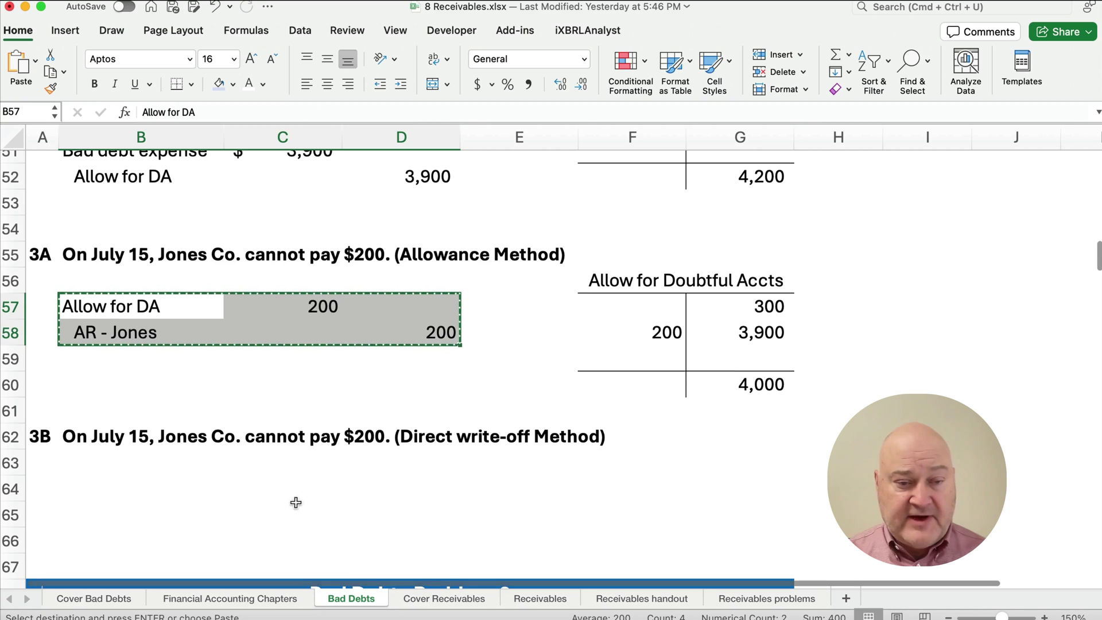
{"action": "left_click", "coordinate": [99, 490]}
{"action": "key", "text": "super+v"}
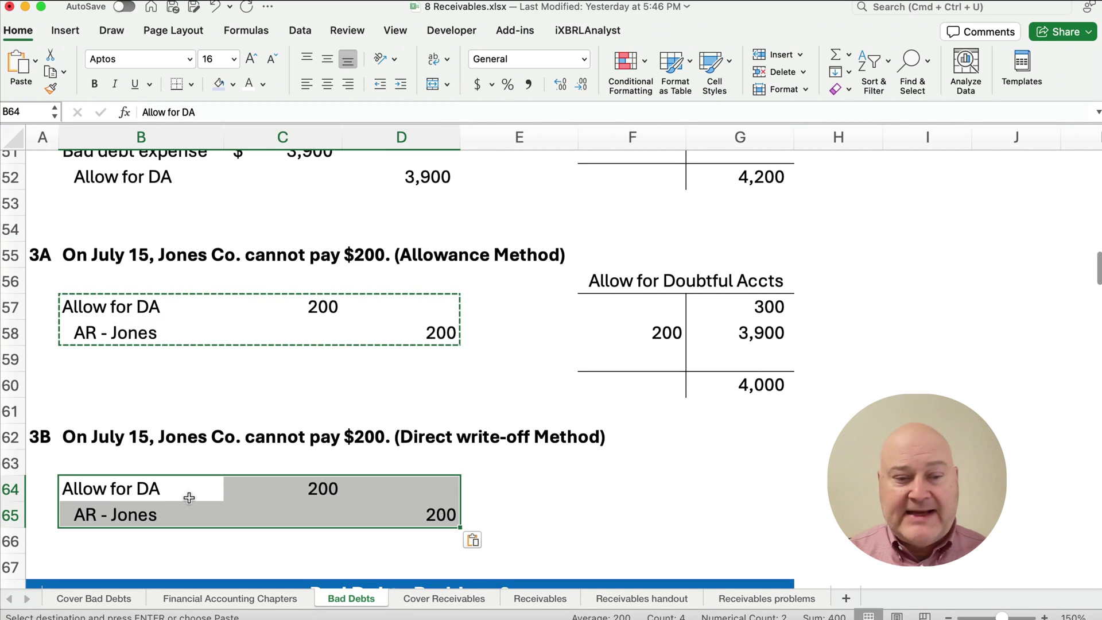
Step: Change the debited account in B64 of the direct write-off entry to "Bad debt expense"
{"action": "left_click", "coordinate": [126, 489]}
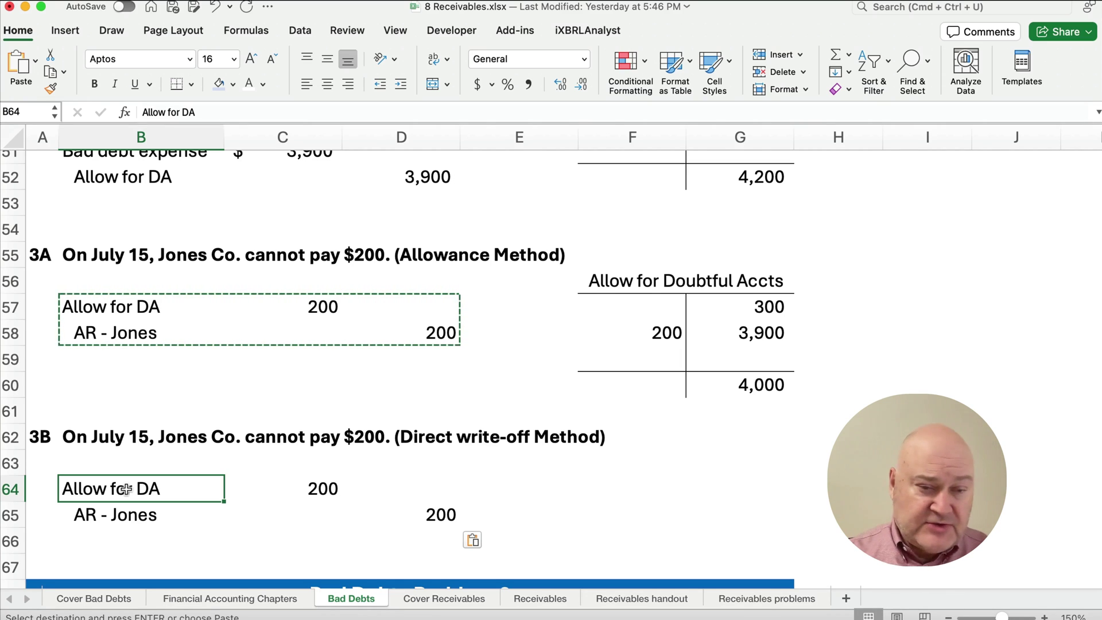
{"action": "type", "text": "Ba"}
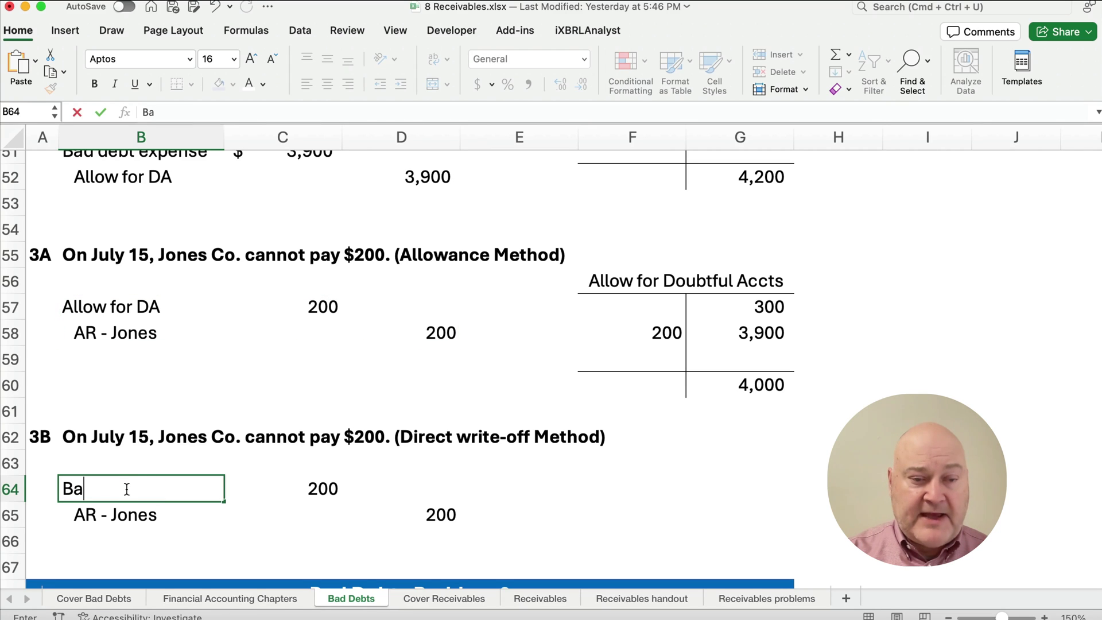
{"action": "type", "text": "d debt e"}
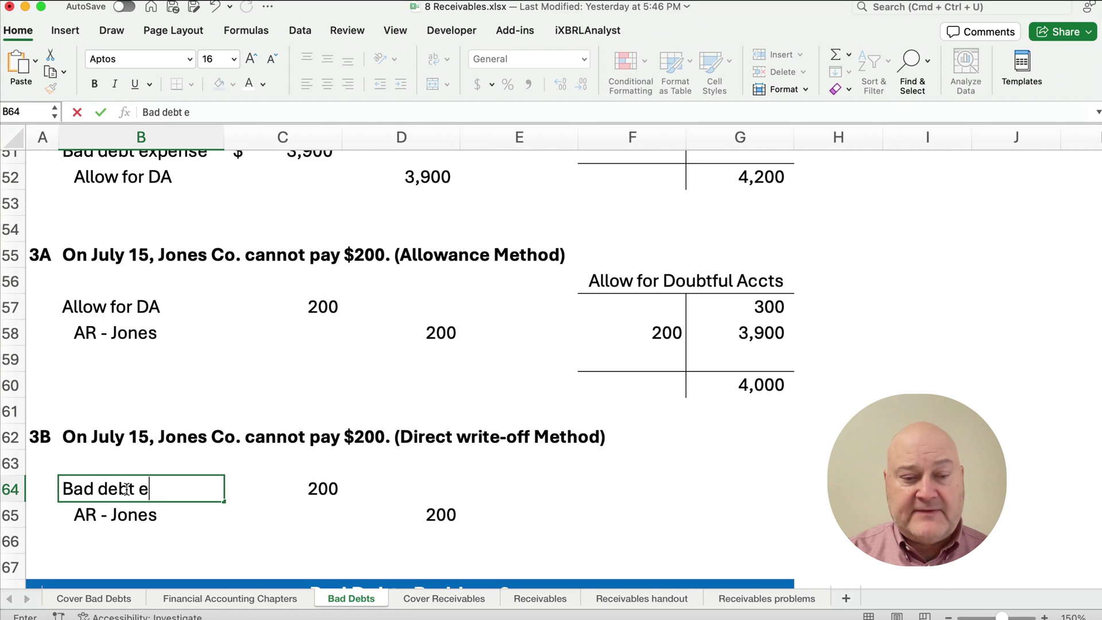
{"action": "type", "text": "xpense"}
{"action": "key", "text": "Return"}
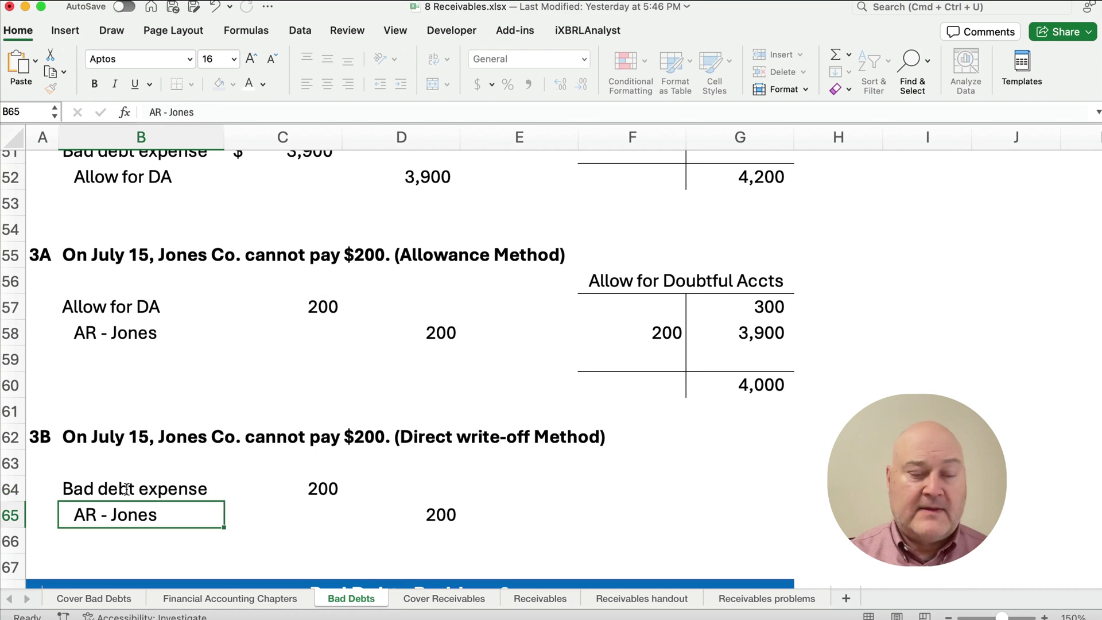
Step: Make the word "debit" in F73 bold, beside the allowance for doubtful accounts balance in Bad Debts Problem 2
{"action": "scroll", "coordinate": [184, 482], "scroll_direction": "down", "scroll_amount": 2}
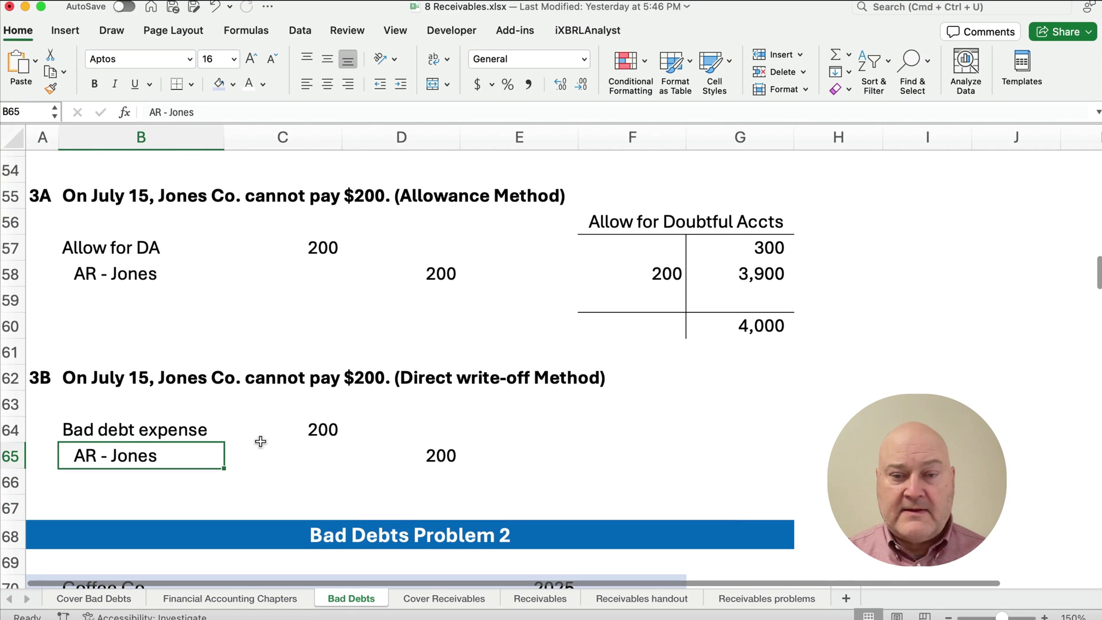
{"action": "scroll", "coordinate": [264, 441], "scroll_direction": "down", "scroll_amount": 10}
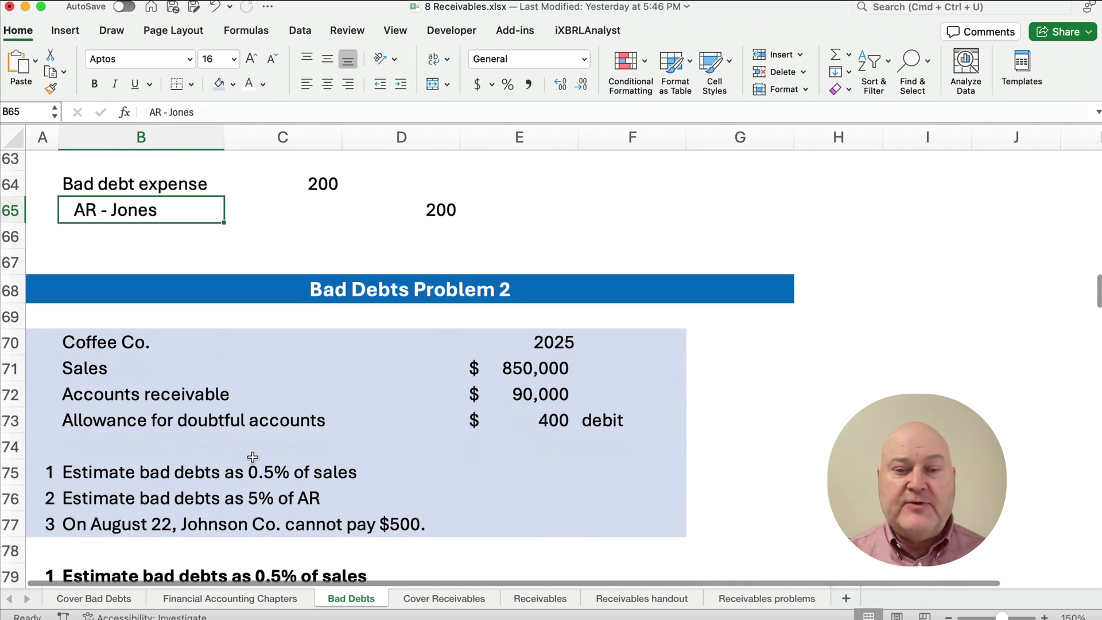
{"action": "scroll", "coordinate": [253, 458], "scroll_direction": "down", "scroll_amount": 2}
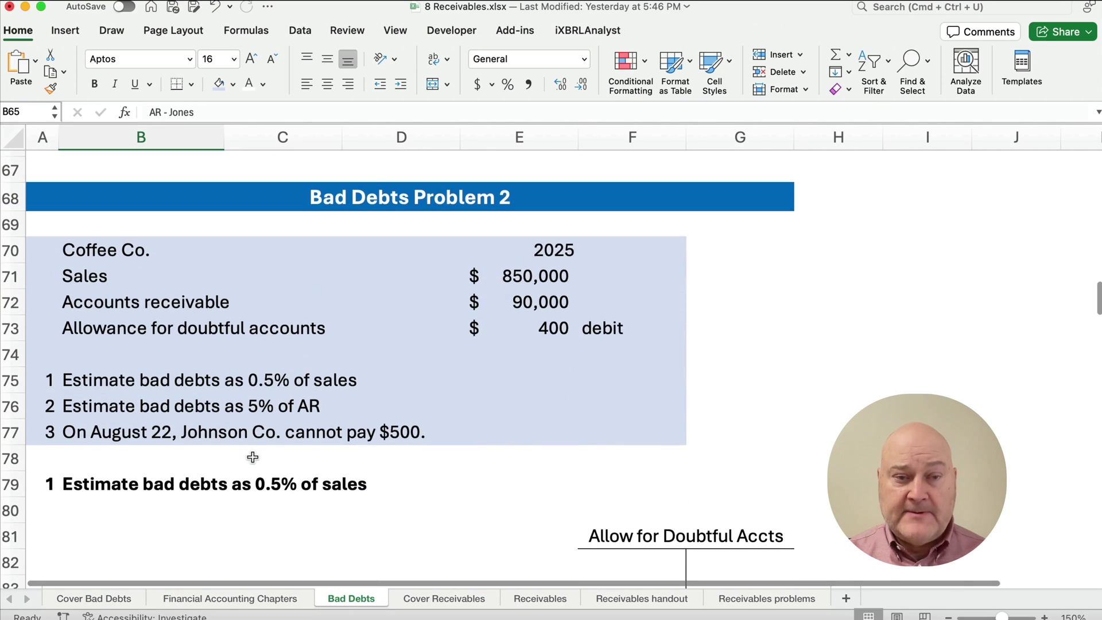
{"action": "scroll", "coordinate": [252, 457], "scroll_direction": "down", "scroll_amount": 1}
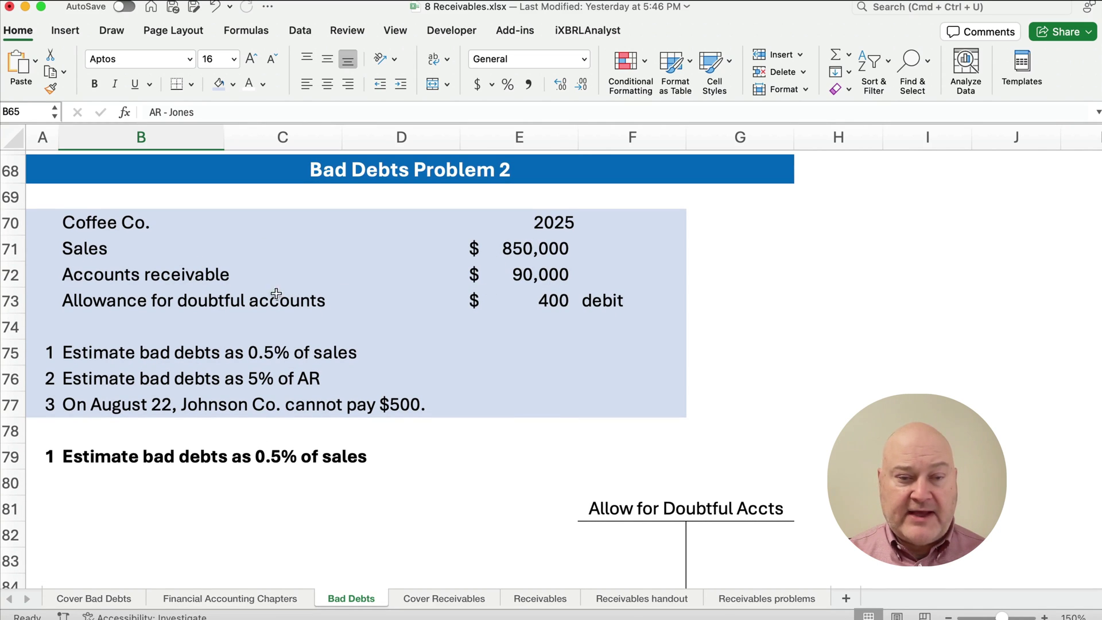
{"action": "left_click", "coordinate": [114, 306]}
{"action": "left_click_drag", "start_coordinate": [114, 307], "coordinate": [602, 297]}
{"action": "left_click", "coordinate": [601, 306]}
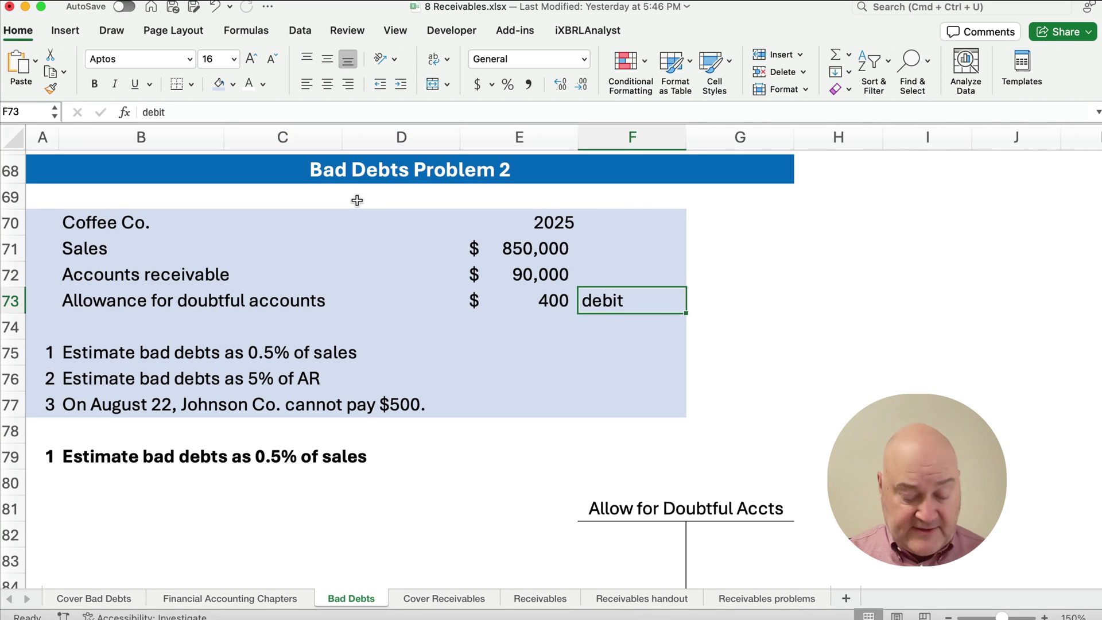
{"action": "key", "text": "super+b"}
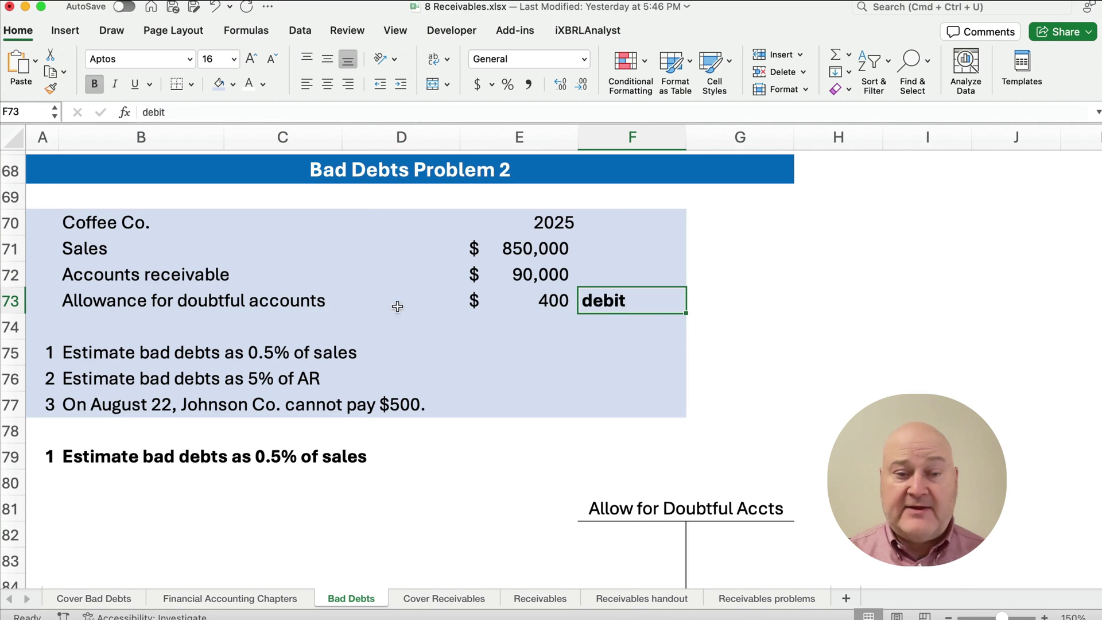
Step: Link the sales figure into B81 with =E71 and enter the rate .005 in C81 for part 1 of Problem 2
{"action": "left_click", "coordinate": [429, 313]}
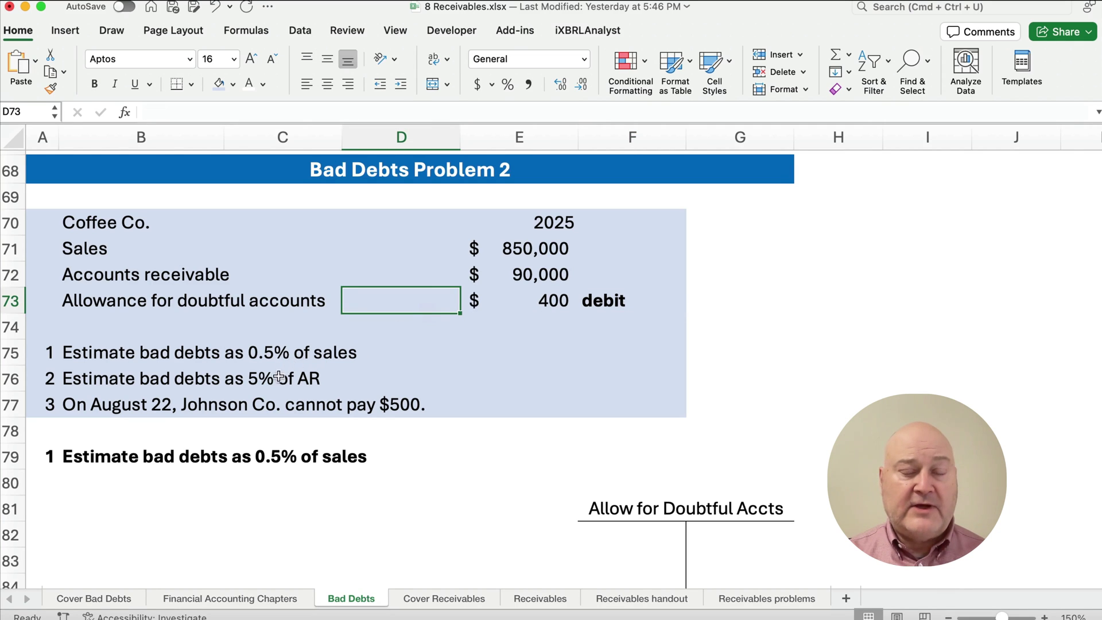
{"action": "scroll", "coordinate": [264, 443], "scroll_direction": "down", "scroll_amount": 1}
{"action": "left_click", "coordinate": [91, 505]}
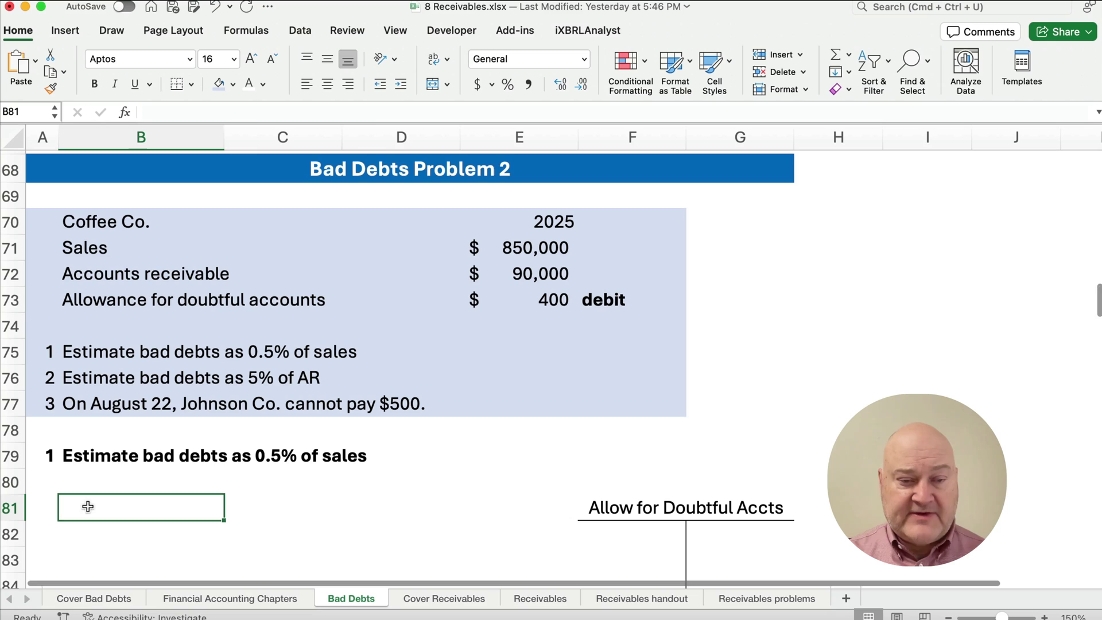
{"action": "type", "text": "="}
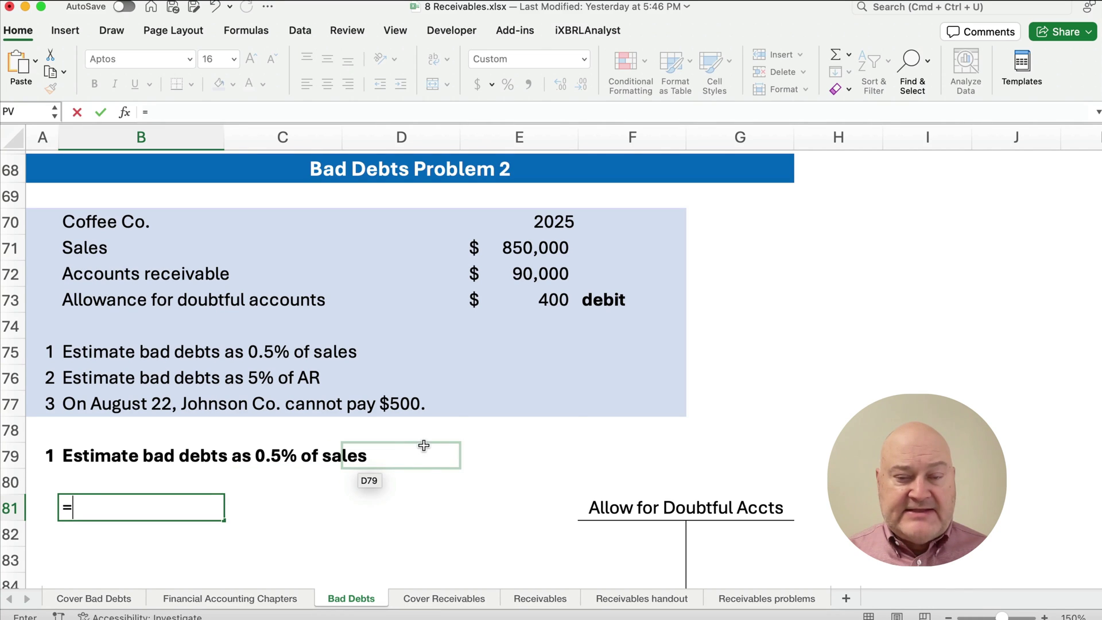
{"action": "left_click", "coordinate": [520, 247]}
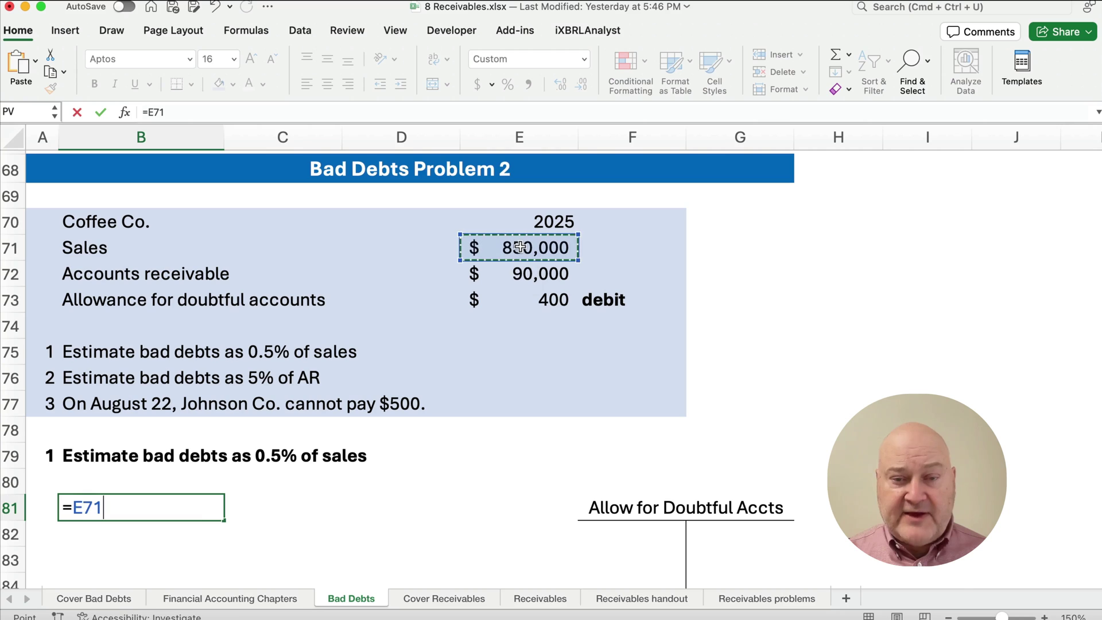
{"action": "key", "text": "Return"}
{"action": "key", "text": "Up"}
{"action": "key", "text": "Right"}
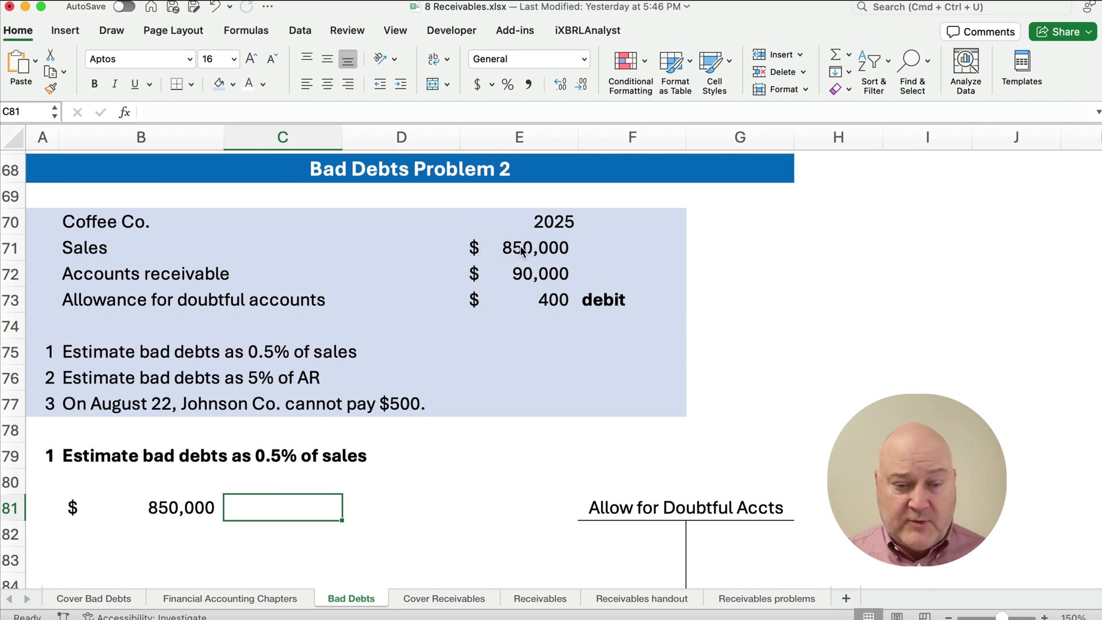
{"action": "type", "text": ".005"}
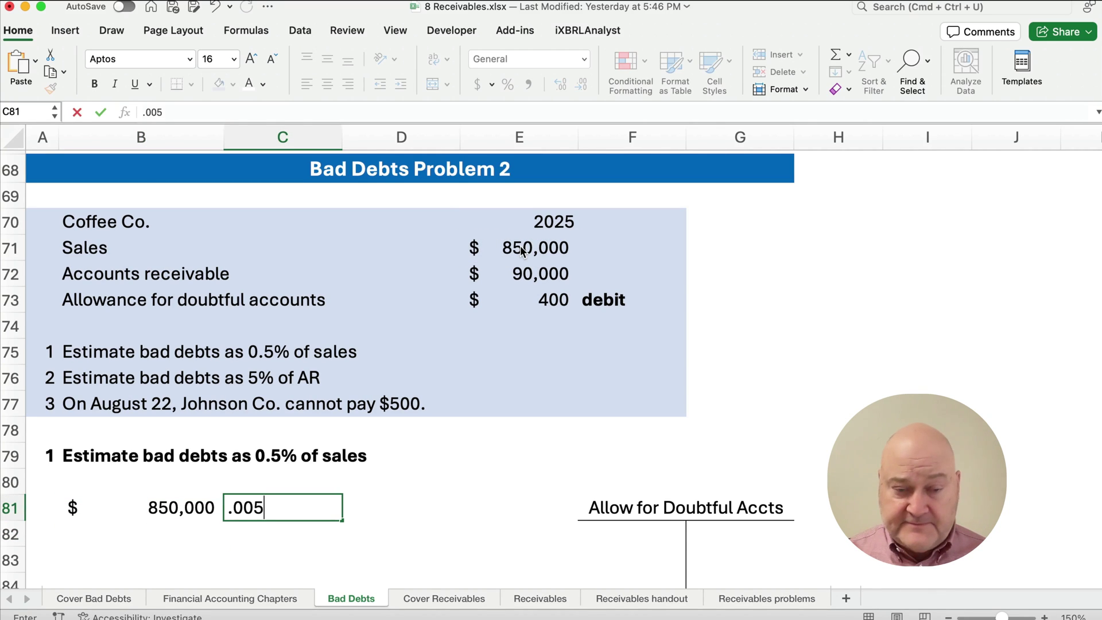
{"action": "key", "text": "Tab"}
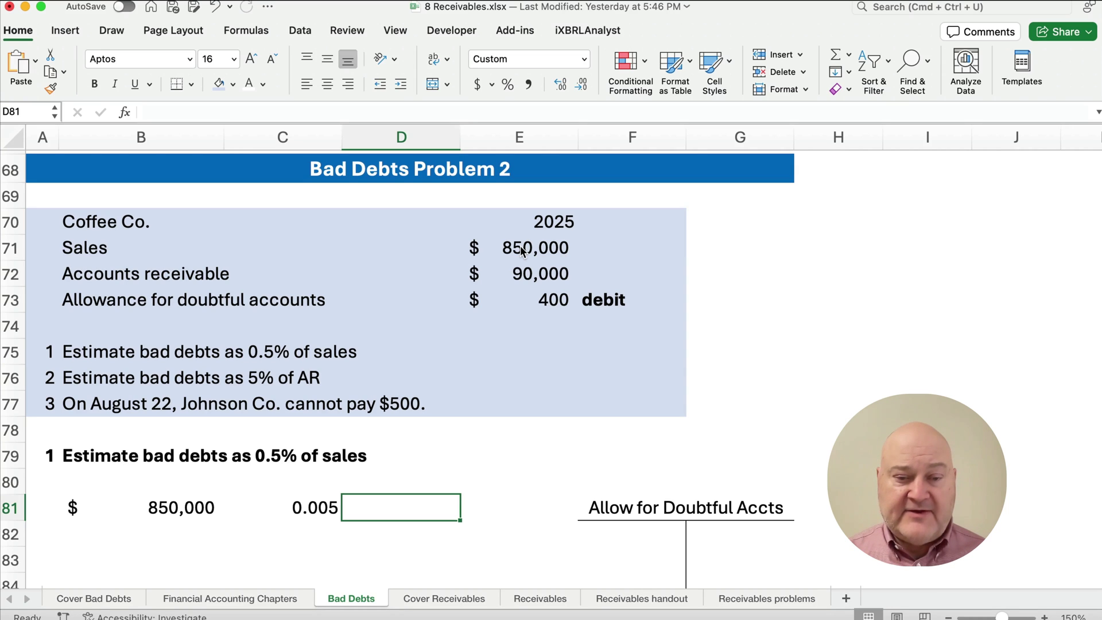
Step: Calculate the part 1 bad debt estimate in D81 with the formula =B81*C81
{"action": "type", "text": "="}
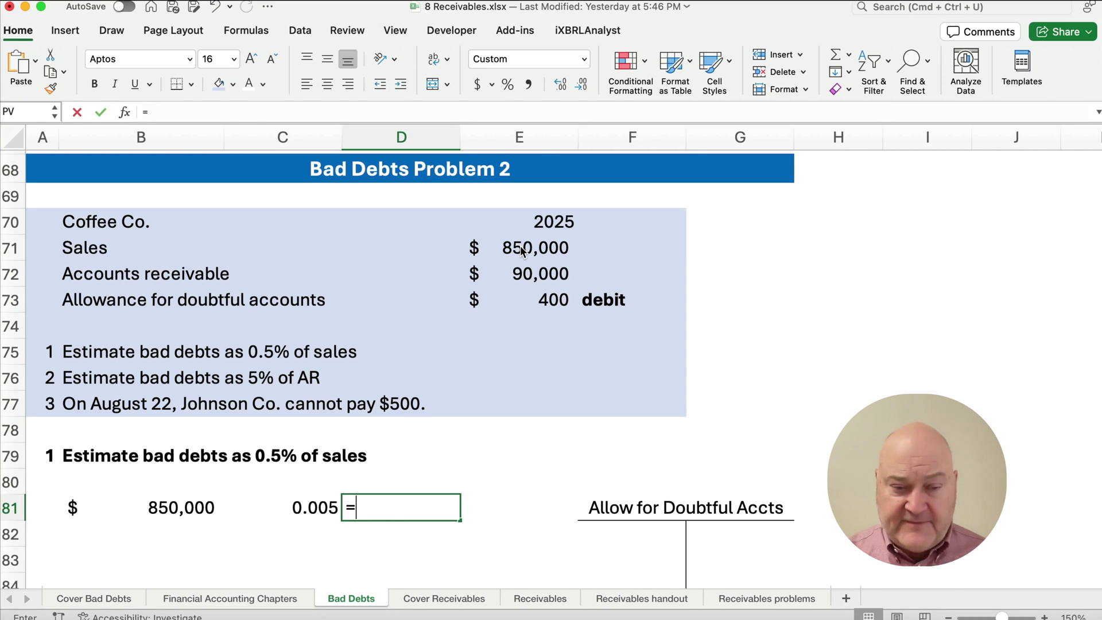
{"action": "key", "text": "Left"}
{"action": "key", "text": "Left"}
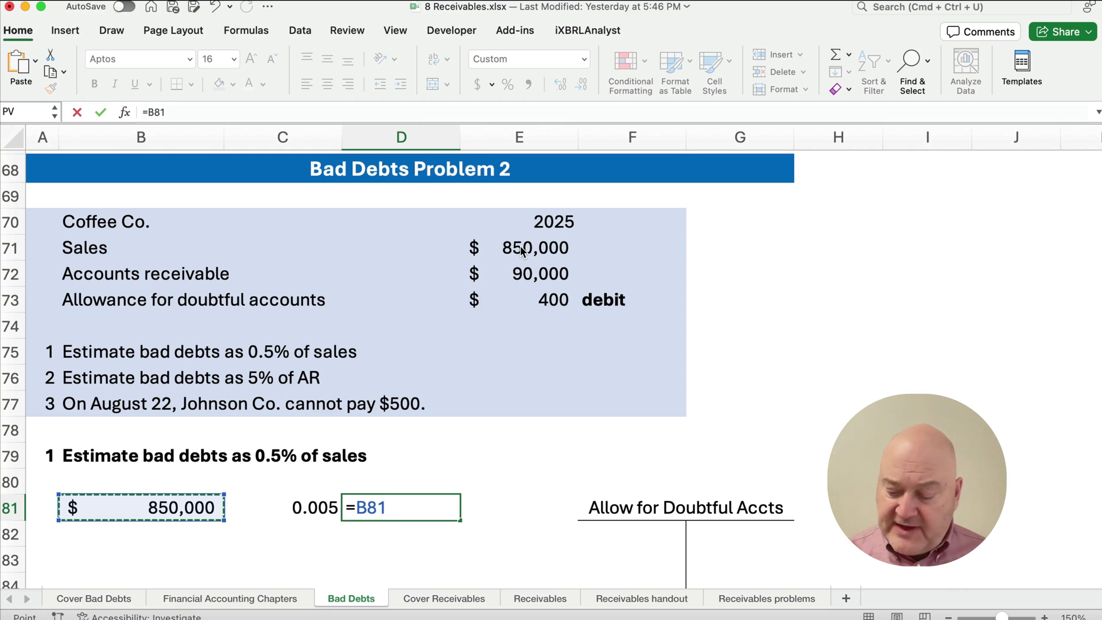
{"action": "type", "text": "*"}
{"action": "key", "text": "Left"}
{"action": "key", "text": "Return"}
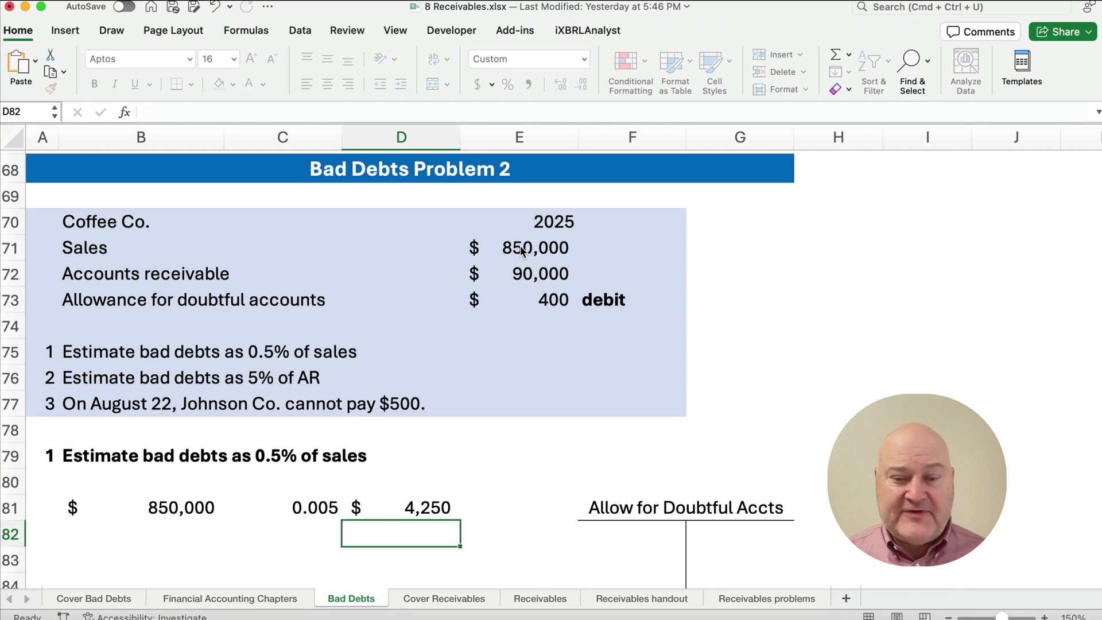
{"action": "key", "text": "Up"}
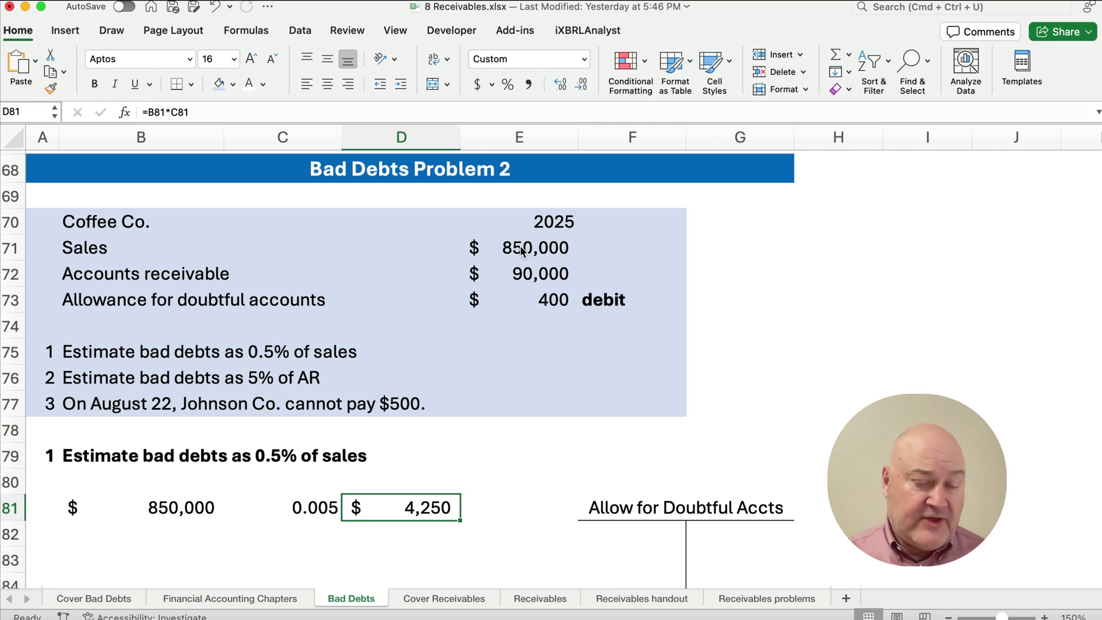
Step: Enter the part 1 journal entry accounts: "Bad debt expense" in B83 and an indented "Allow for DA" in B84
{"action": "scroll", "coordinate": [299, 290], "scroll_direction": "down", "scroll_amount": 3}
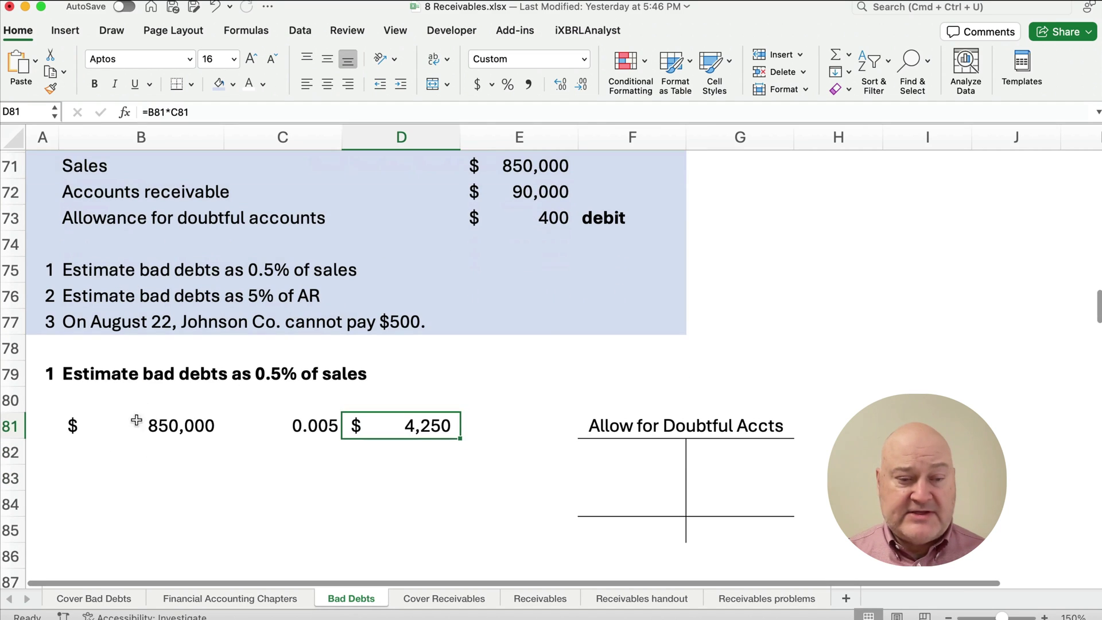
{"action": "left_click", "coordinate": [98, 481]}
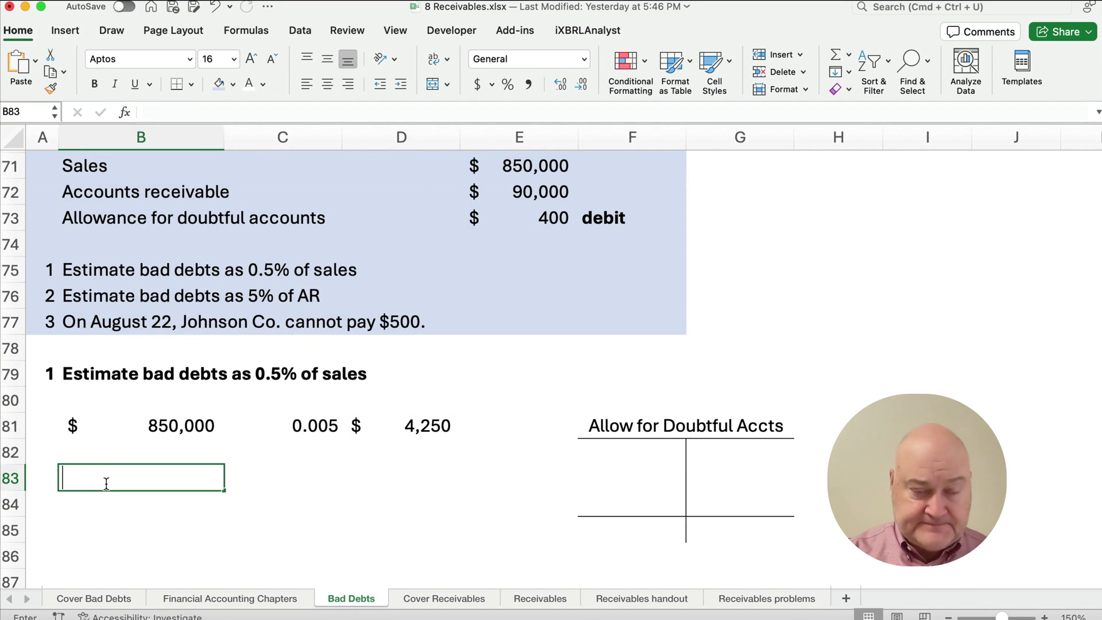
{"action": "type", "text": "Bad debt "}
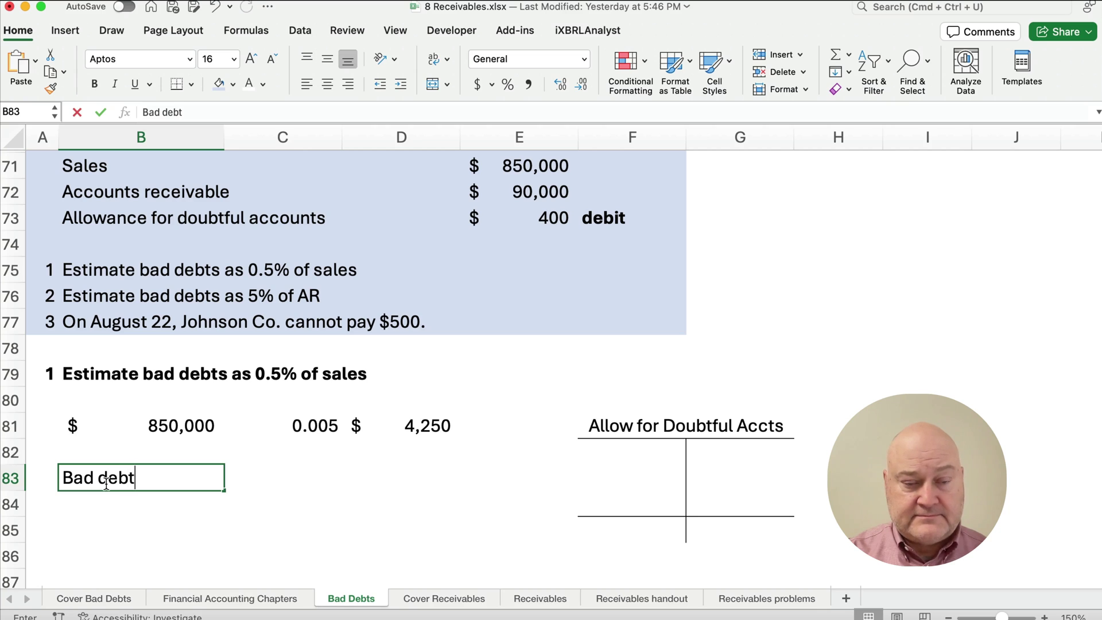
{"action": "type", "text": "expense"}
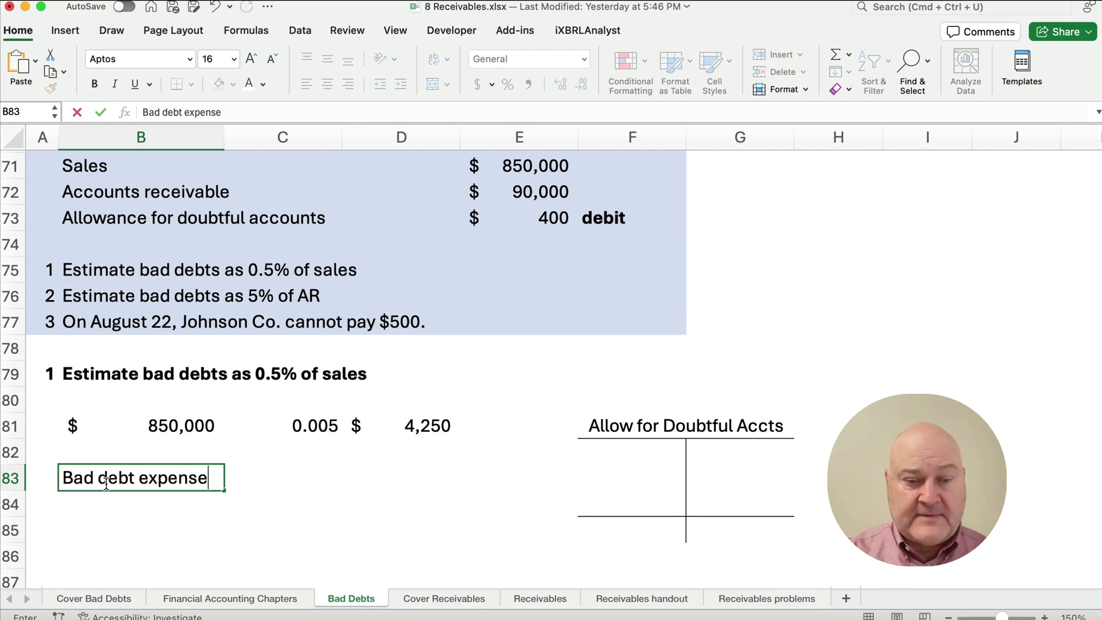
{"action": "key", "text": "Return"}
{"action": "type", "text": "Allo"}
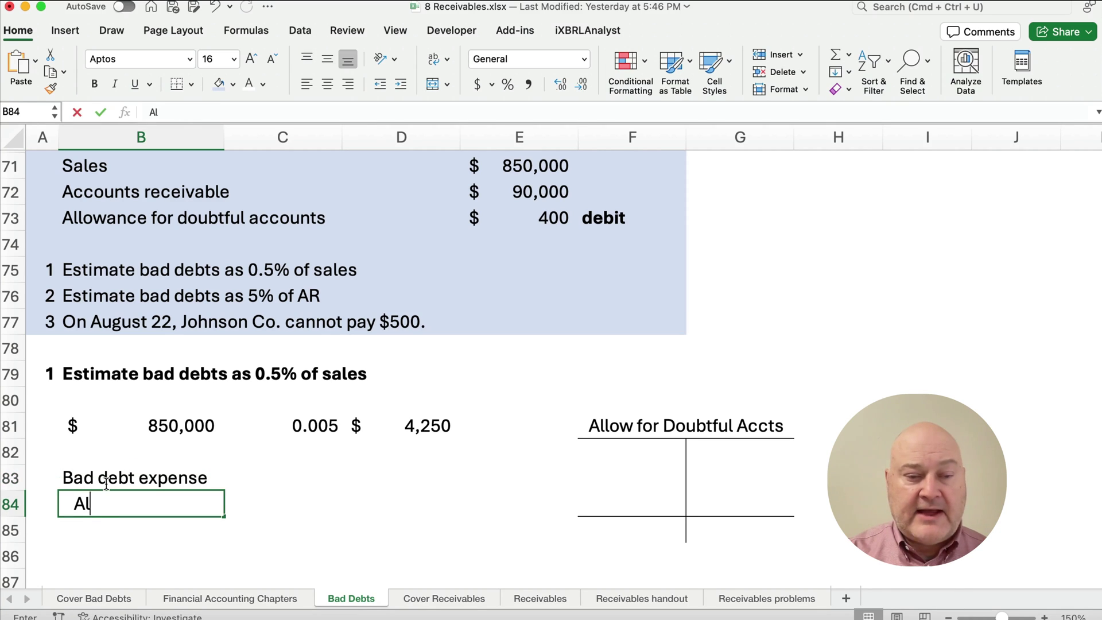
{"action": "key", "text": "BackSpace"}
{"action": "type", "text": "low f"}
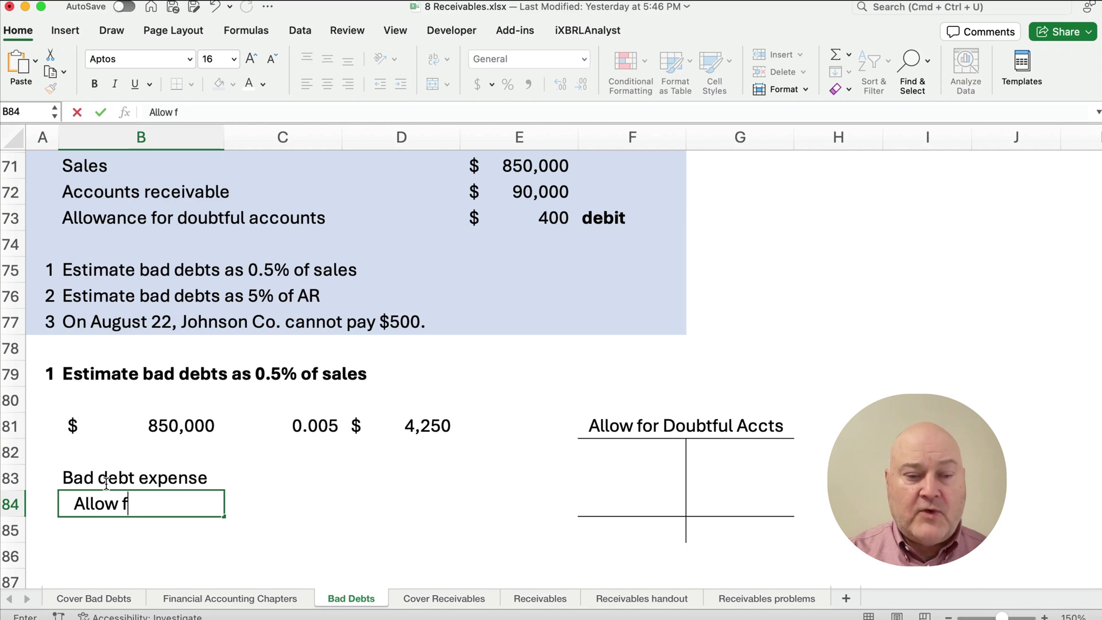
{"action": "type", "text": "or DA"}
{"action": "key", "text": "Tab"}
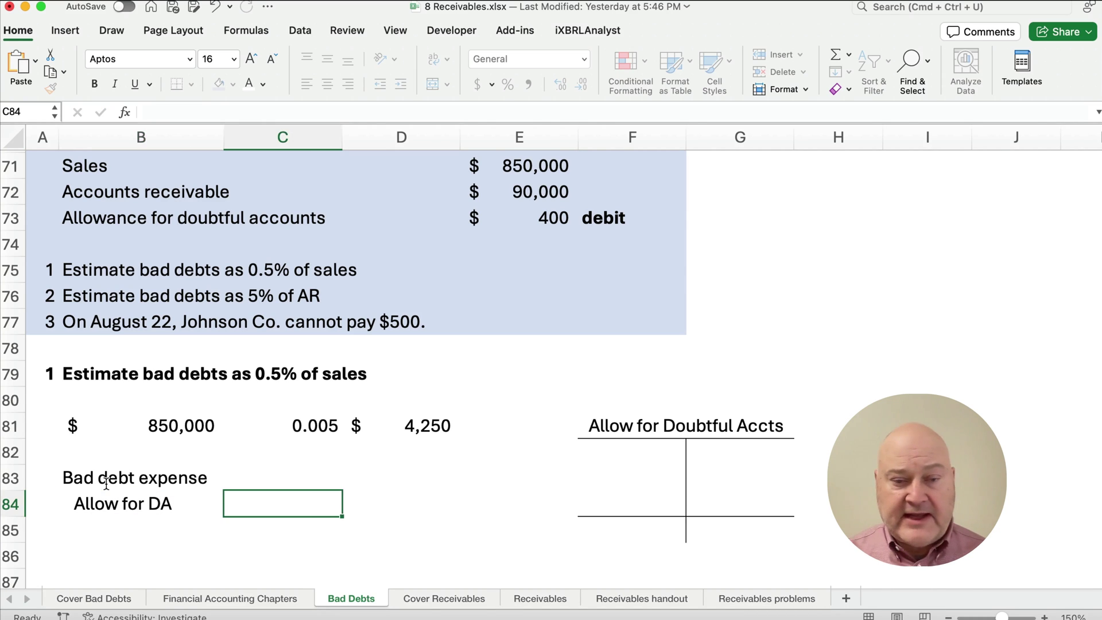
Step: Fill in the journal entry amounts by linking the debit in C83 to D81 and the credit in D84 to C83
{"action": "key", "text": "Up"}
{"action": "type", "text": "="}
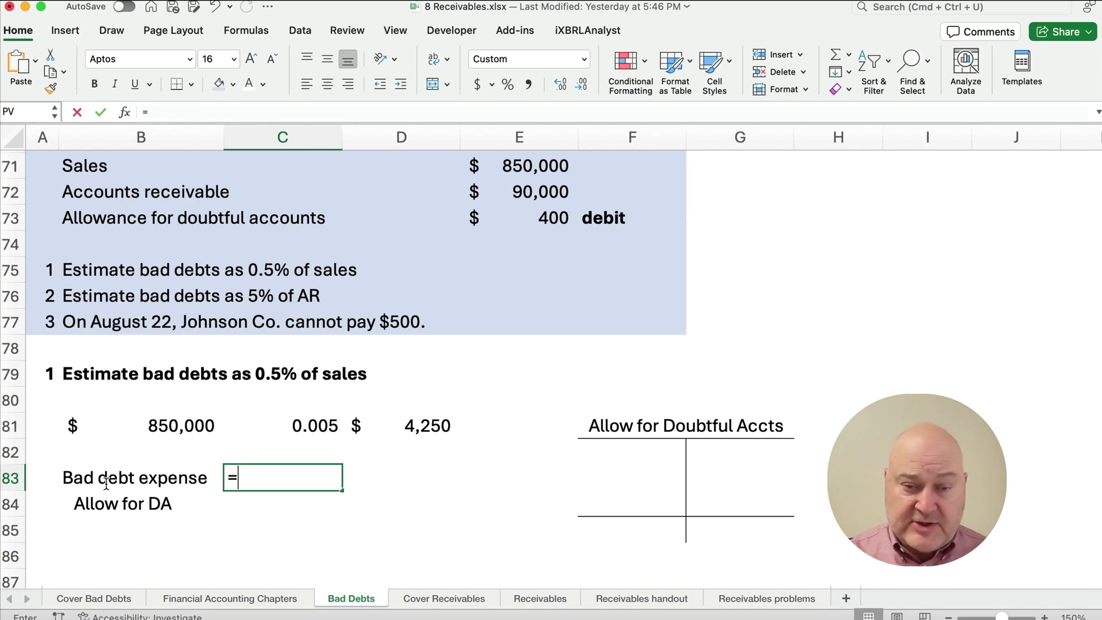
{"action": "left_click", "coordinate": [442, 426]}
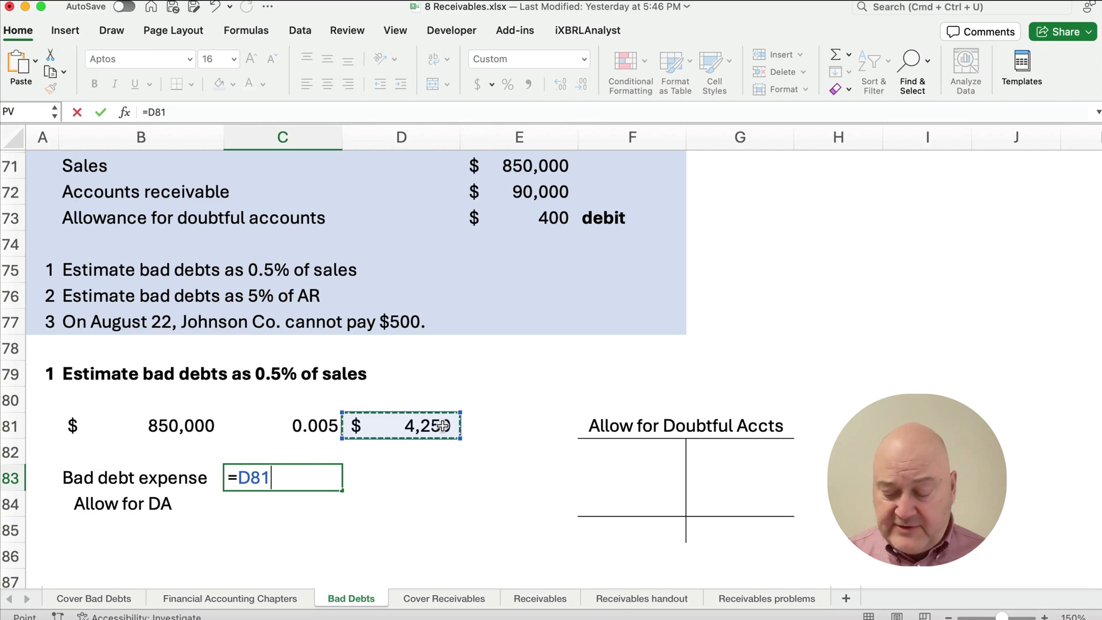
{"action": "key", "text": "Return"}
{"action": "key", "text": "Tab"}
{"action": "type", "text": "="}
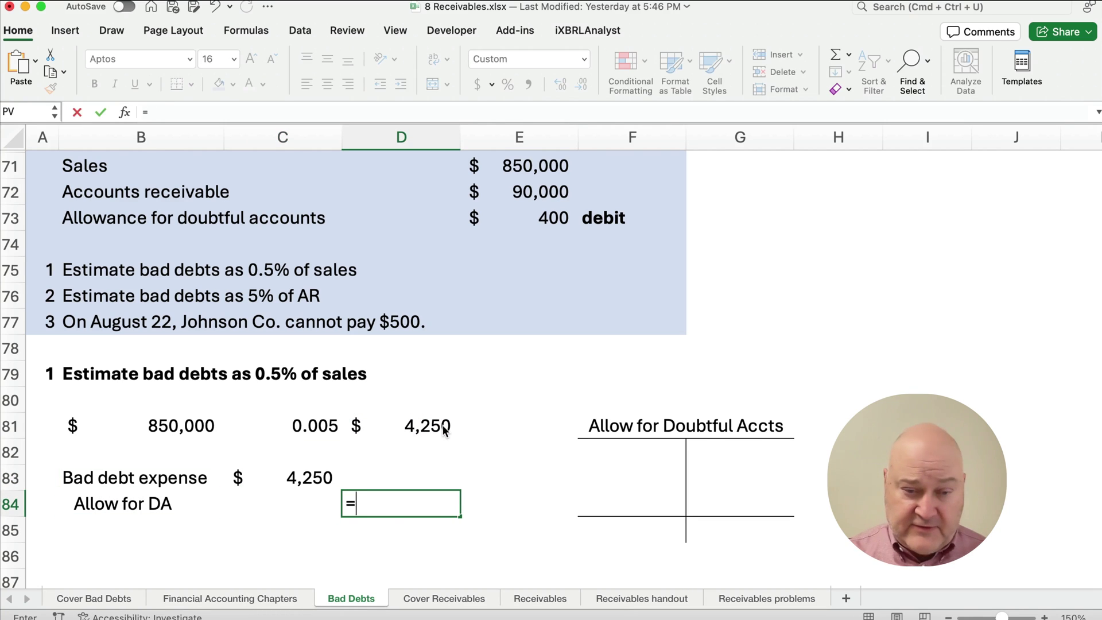
{"action": "key", "text": "Left"}
{"action": "key", "text": "Up"}
{"action": "key", "text": "Return"}
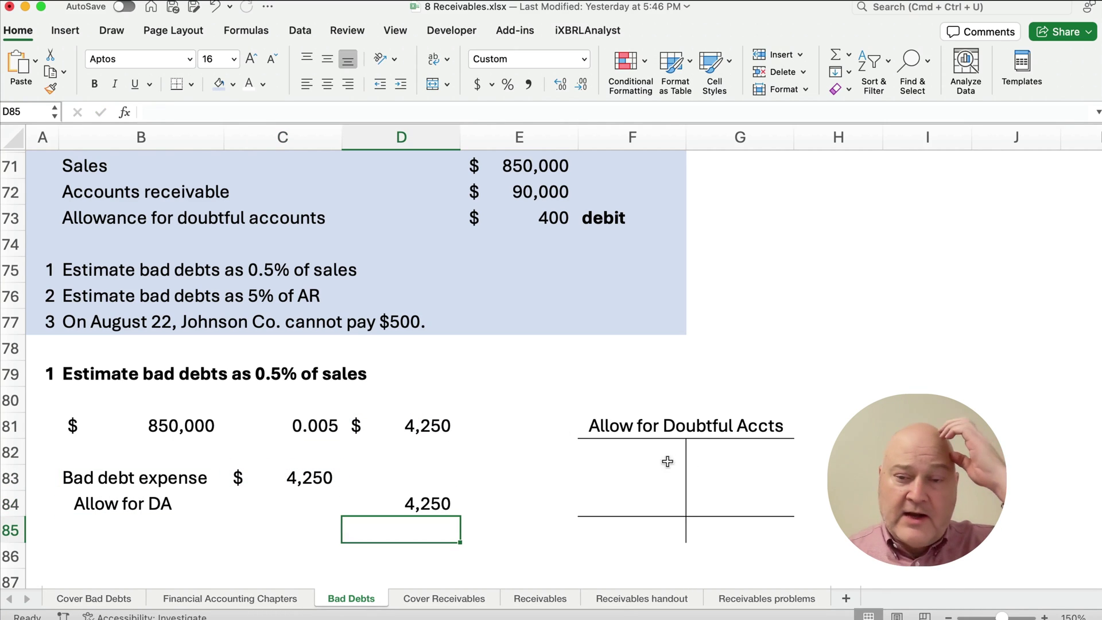
Step: Post the opening debit of 400 in F82 and the credit of 4250 in G83 of the part 1 allowance T-account
{"action": "left_click", "coordinate": [723, 455]}
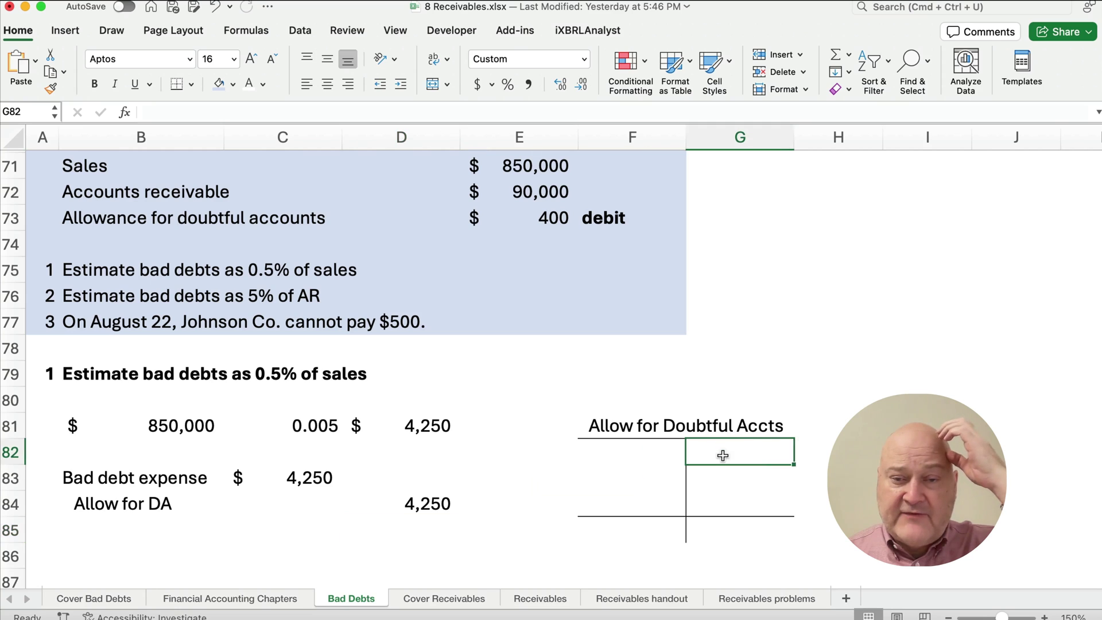
{"action": "left_click", "coordinate": [653, 457]}
{"action": "type", "text": "400"}
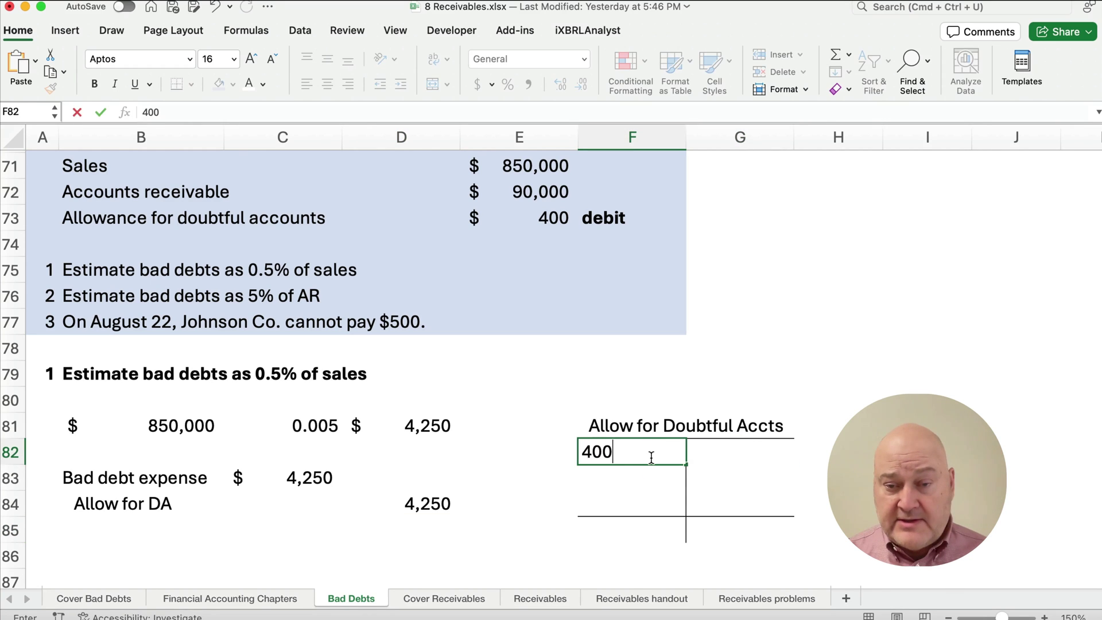
{"action": "key", "text": "Return"}
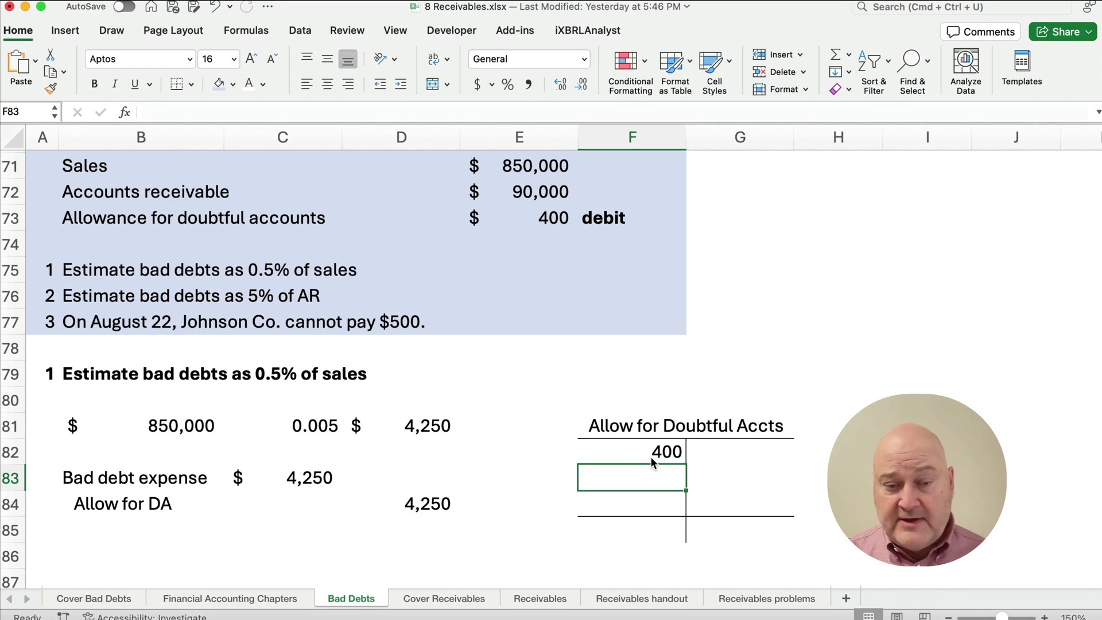
{"action": "key", "text": "Right"}
{"action": "type", "text": "4250"}
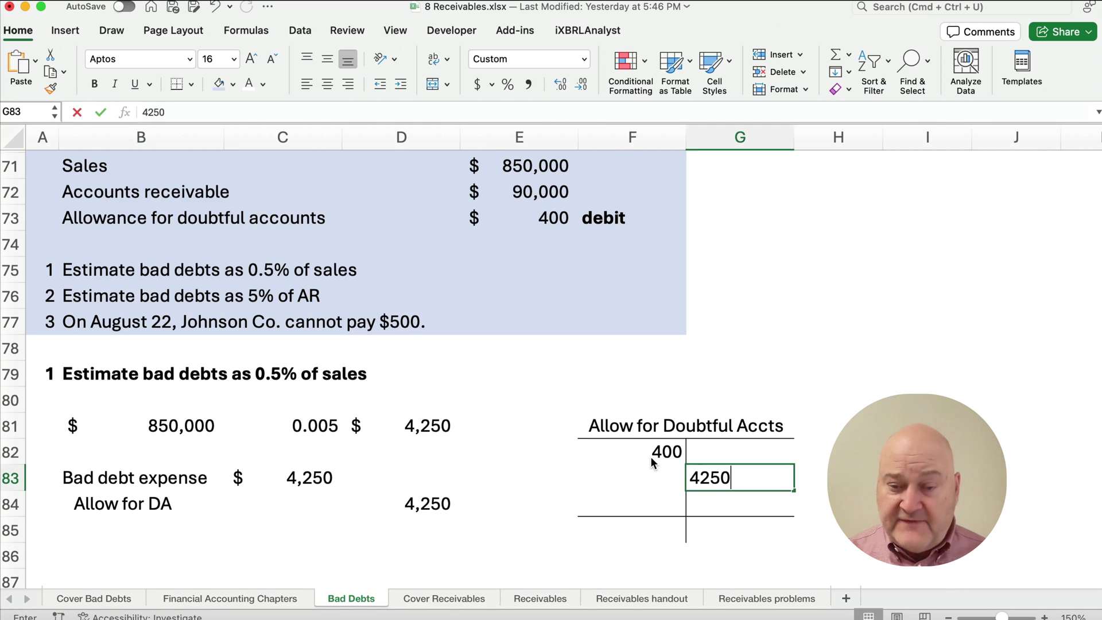
{"action": "key", "text": "Return"}
Step: Calculate the ending allowance balance in G85 with the formula =G83-F82
{"action": "key", "text": "Down"}
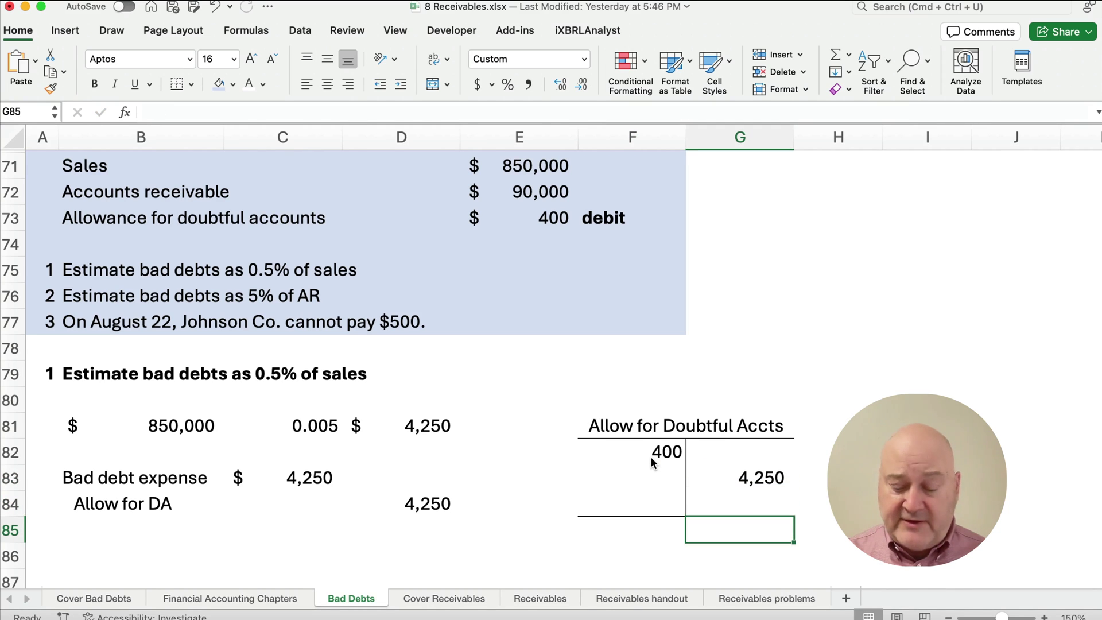
{"action": "type", "text": "="}
{"action": "key", "text": "Up"}
{"action": "key", "text": "Up"}
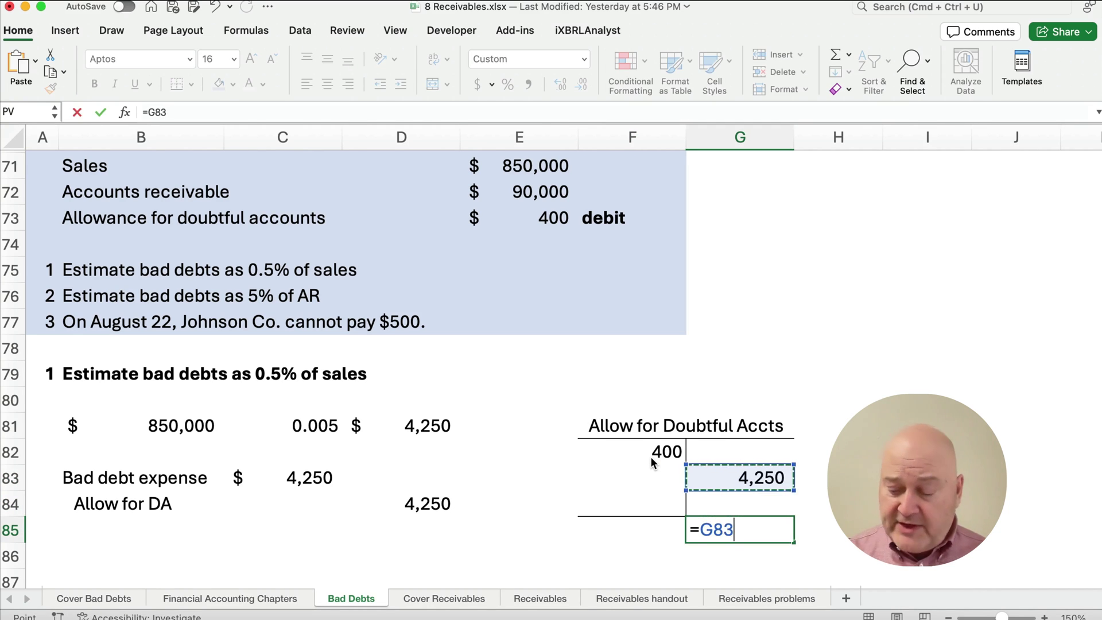
{"action": "type", "text": "-"}
{"action": "left_click", "coordinate": [651, 457]}
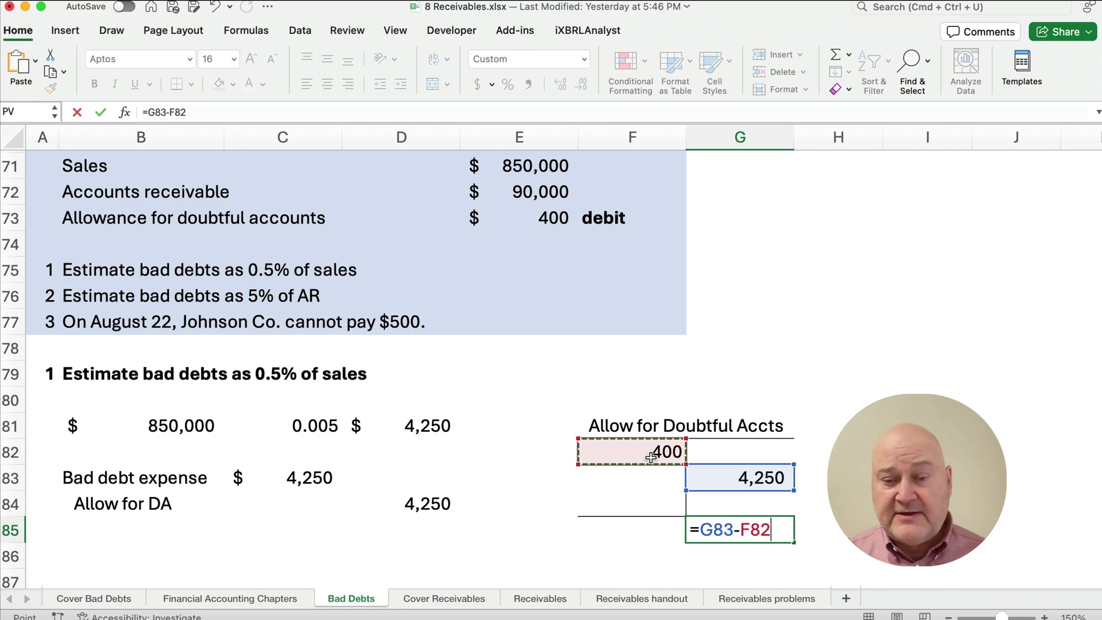
{"action": "key", "text": "Return"}
{"action": "key", "text": "Up"}
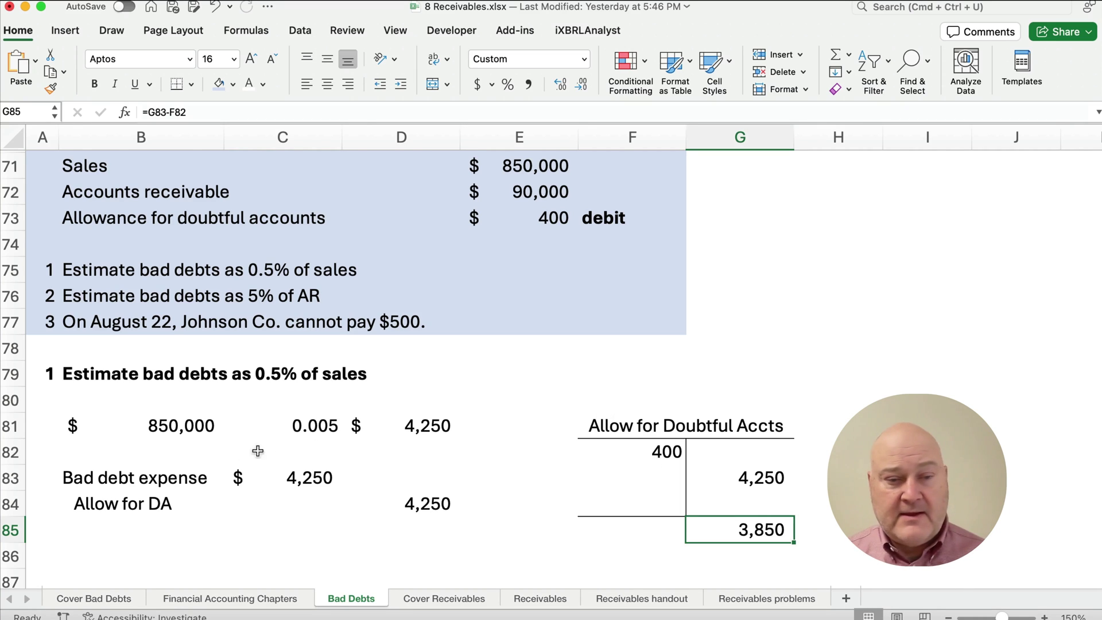
Step: Link B90 in part 2 to the accounts receivable balance in E72
{"action": "scroll", "coordinate": [256, 454], "scroll_direction": "down", "scroll_amount": 5}
{"action": "scroll", "coordinate": [256, 466], "scroll_direction": "down", "scroll_amount": 1}
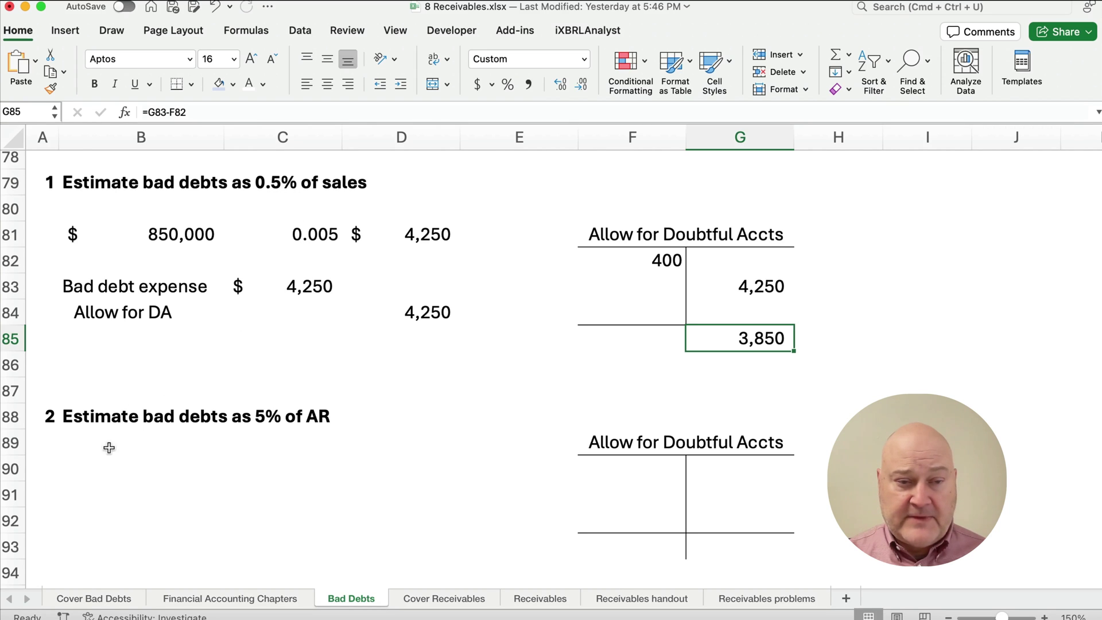
{"action": "left_click", "coordinate": [209, 470]}
{"action": "type", "text": "="}
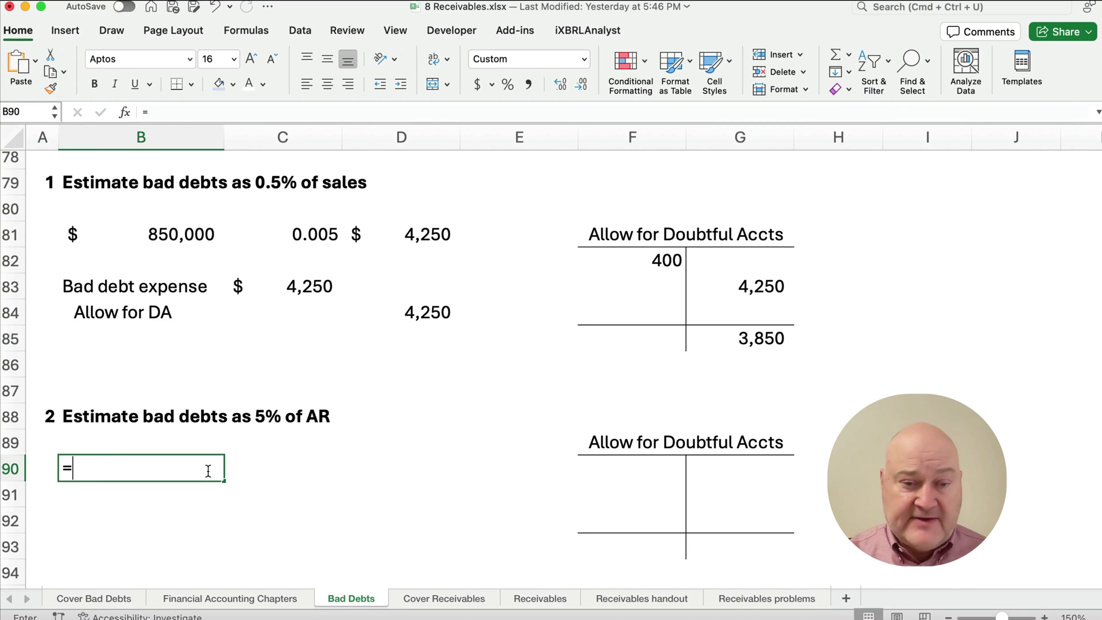
{"action": "scroll", "coordinate": [391, 340], "scroll_direction": "up", "scroll_amount": 5}
{"action": "scroll", "coordinate": [391, 341], "scroll_direction": "up", "scroll_amount": 1}
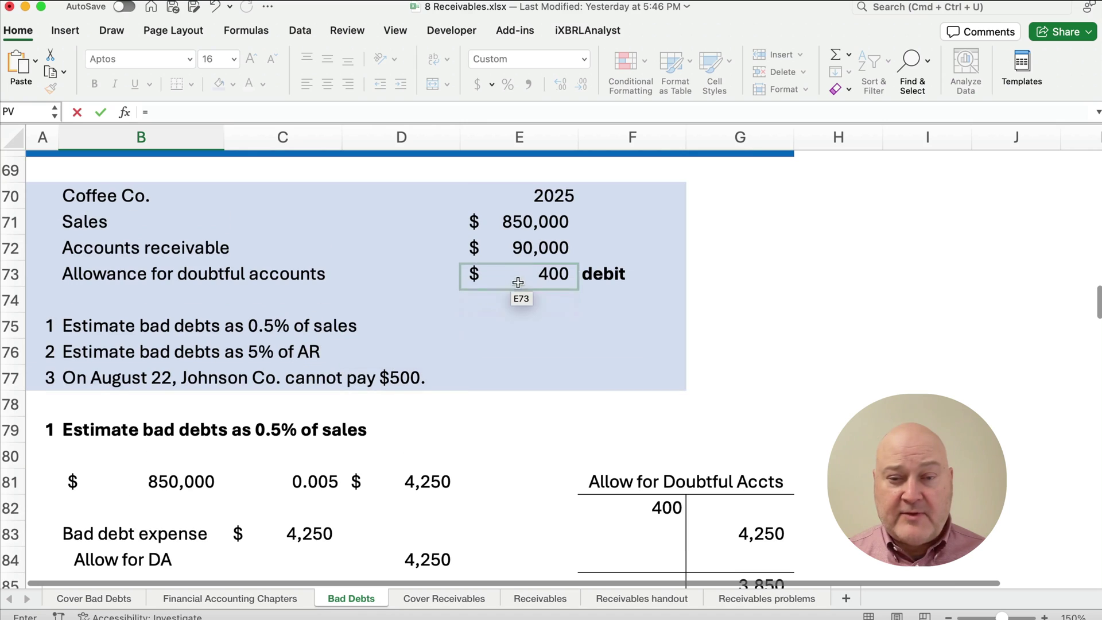
{"action": "left_click", "coordinate": [524, 248]}
{"action": "key", "text": "Return"}
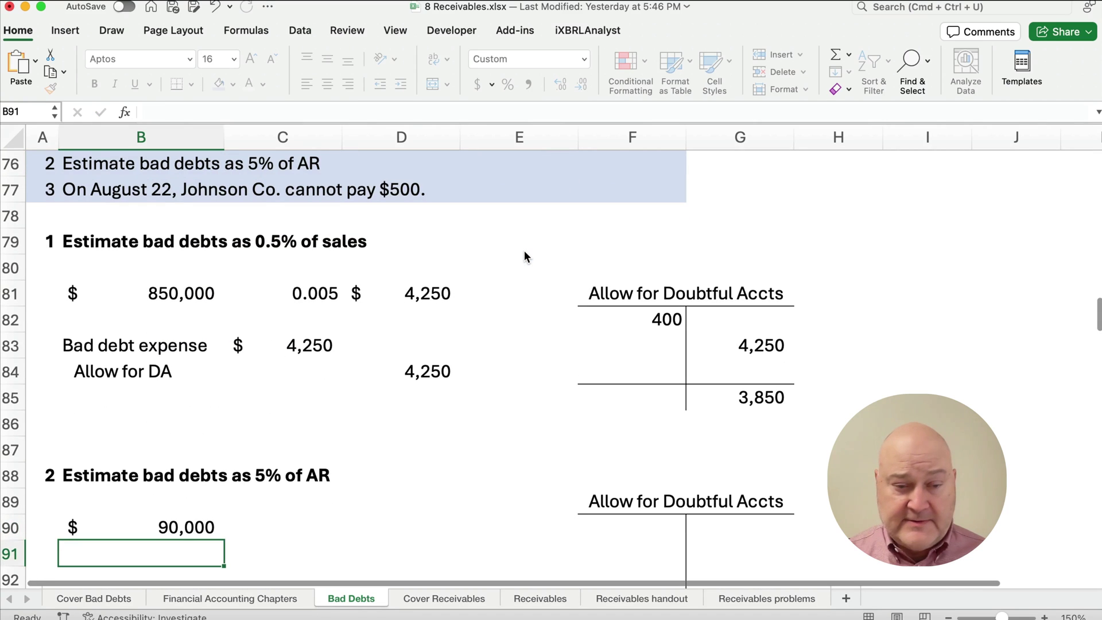
Step: Enter the rate .05 in C90 and calculate the AR-based estimate in D90 with the formula =B90*C90
{"action": "key", "text": "Up"}
{"action": "key", "text": "Right"}
{"action": "type", "text": ".05"}
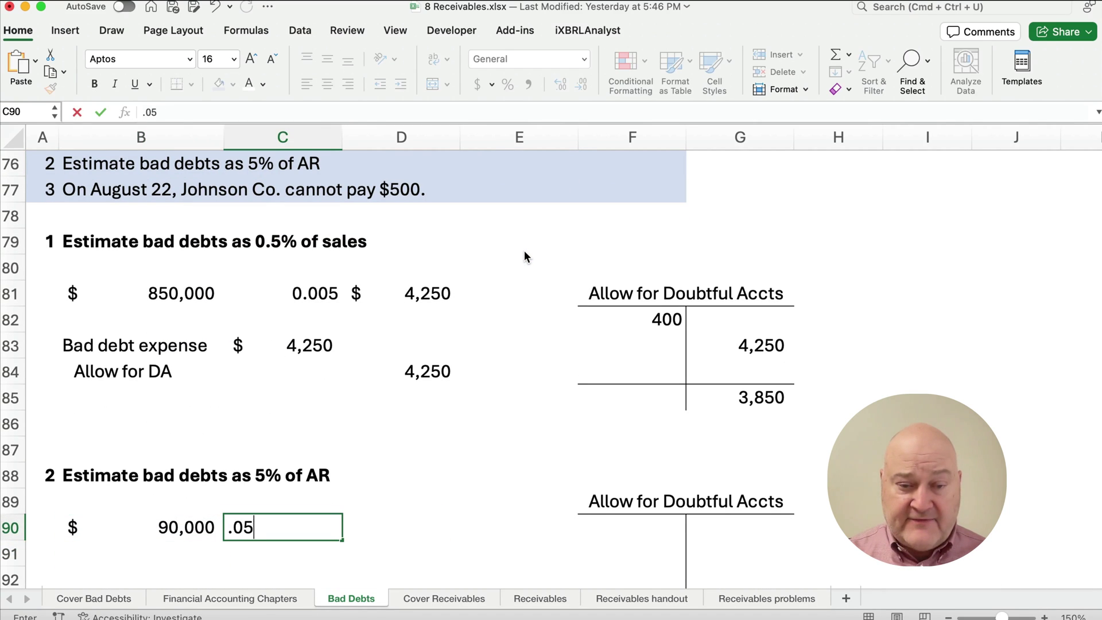
{"action": "key", "text": "Tab"}
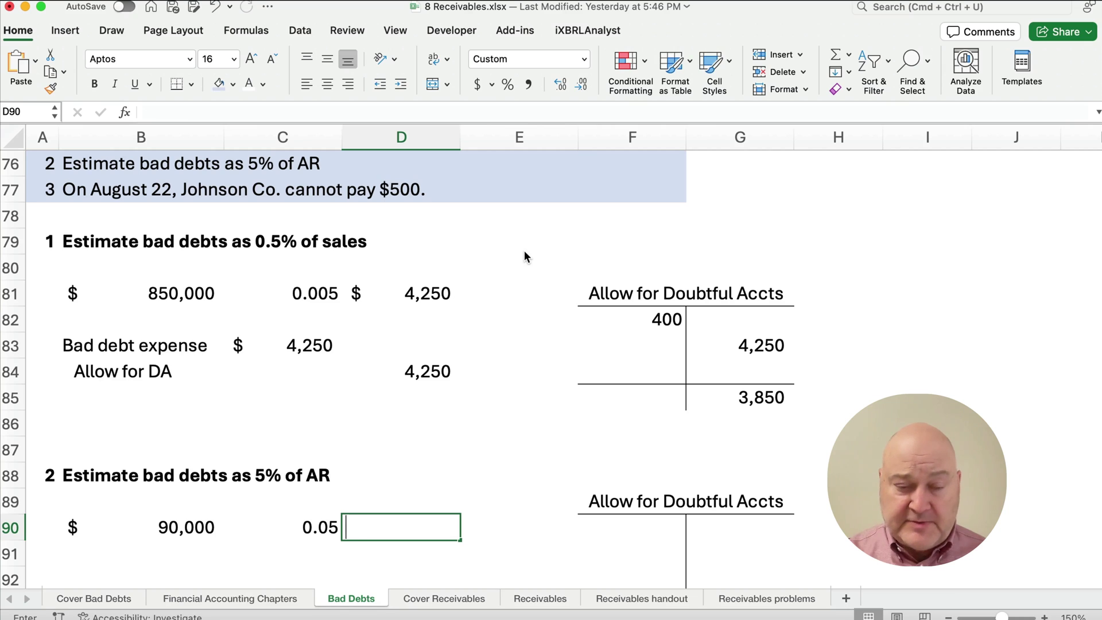
{"action": "type", "text": "="}
{"action": "key", "text": "Left"}
{"action": "key", "text": "Left"}
{"action": "type", "text": "*"}
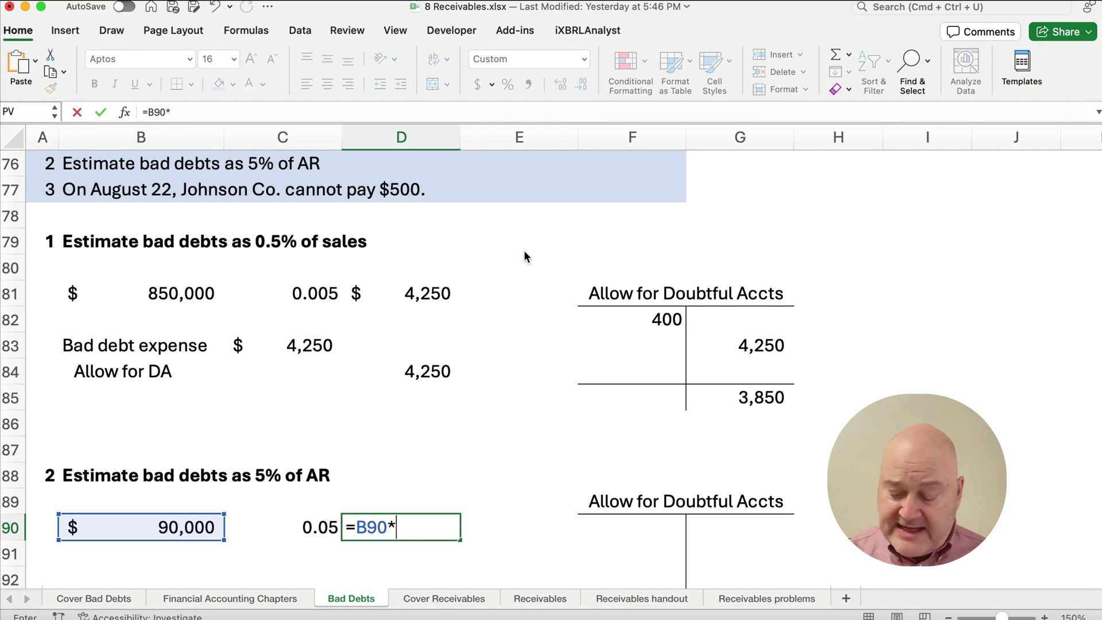
{"action": "key", "text": "Left"}
{"action": "key", "text": "Return"}
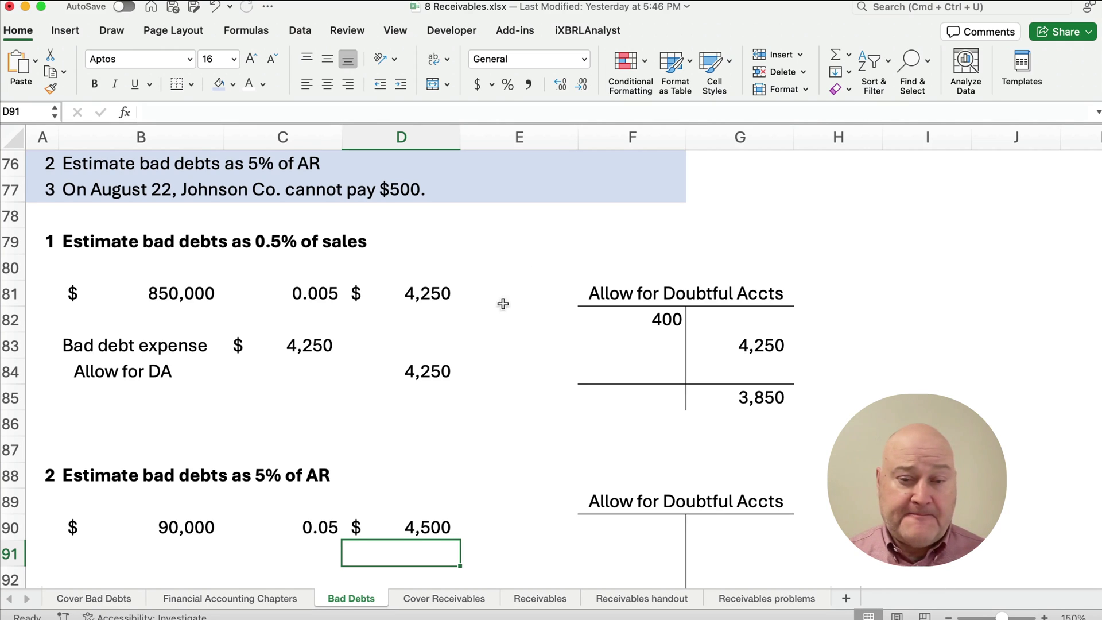
Step: Post the opening debit of 400 in F90 of the part 2 allowance T-account and link its ending balance in G93 to D90
{"action": "scroll", "coordinate": [502, 303], "scroll_direction": "down", "scroll_amount": 2}
{"action": "left_click", "coordinate": [636, 468]}
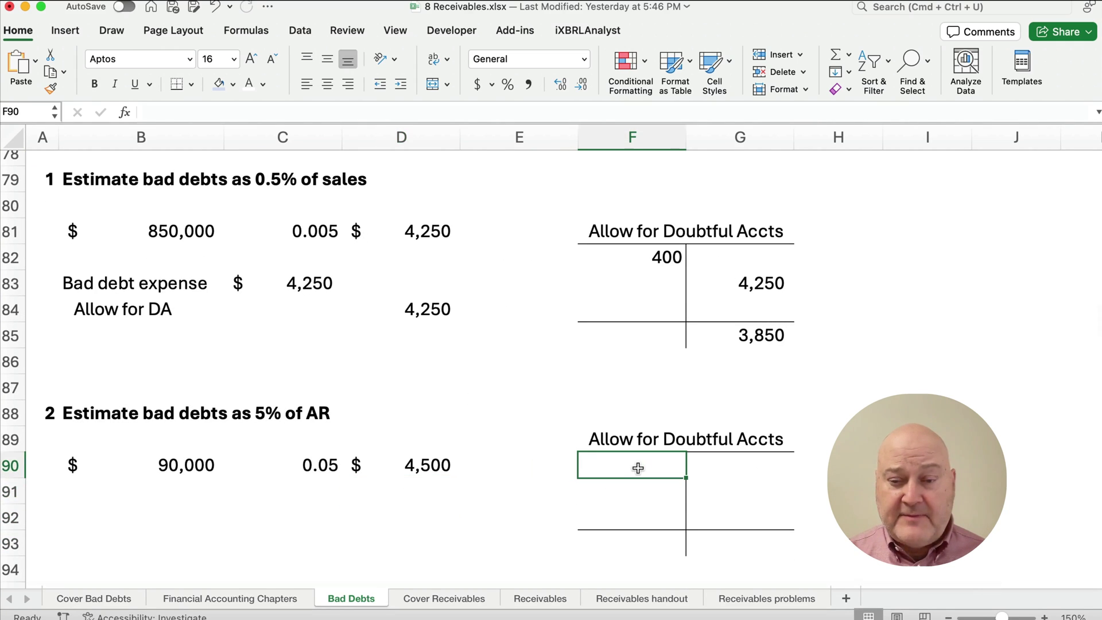
{"action": "type", "text": "400"}
{"action": "key", "text": "Return"}
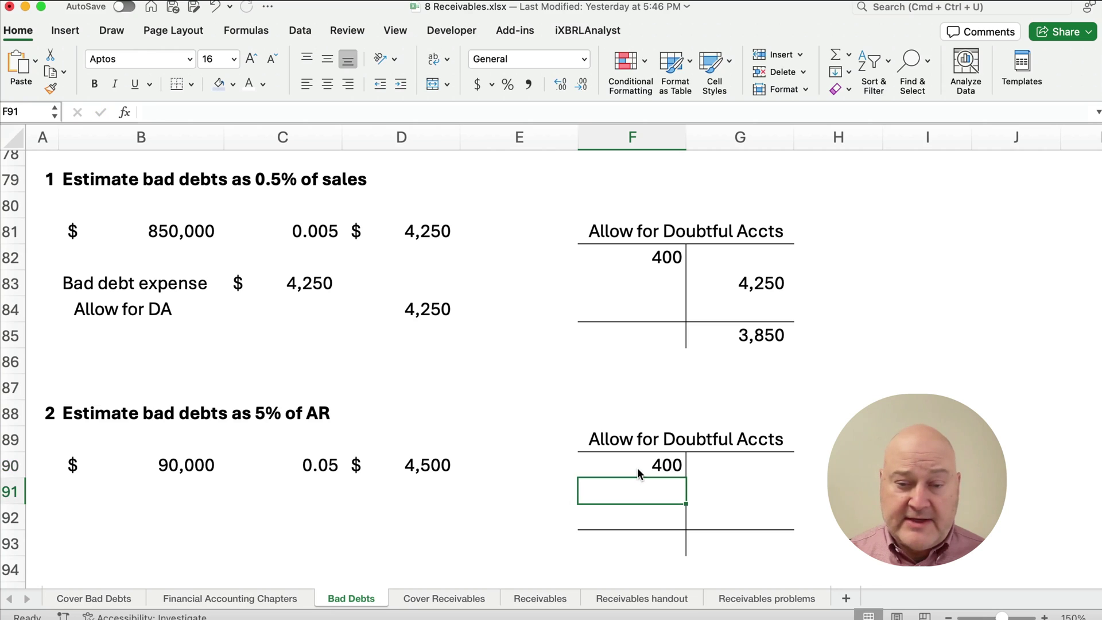
{"action": "left_click", "coordinate": [413, 467]}
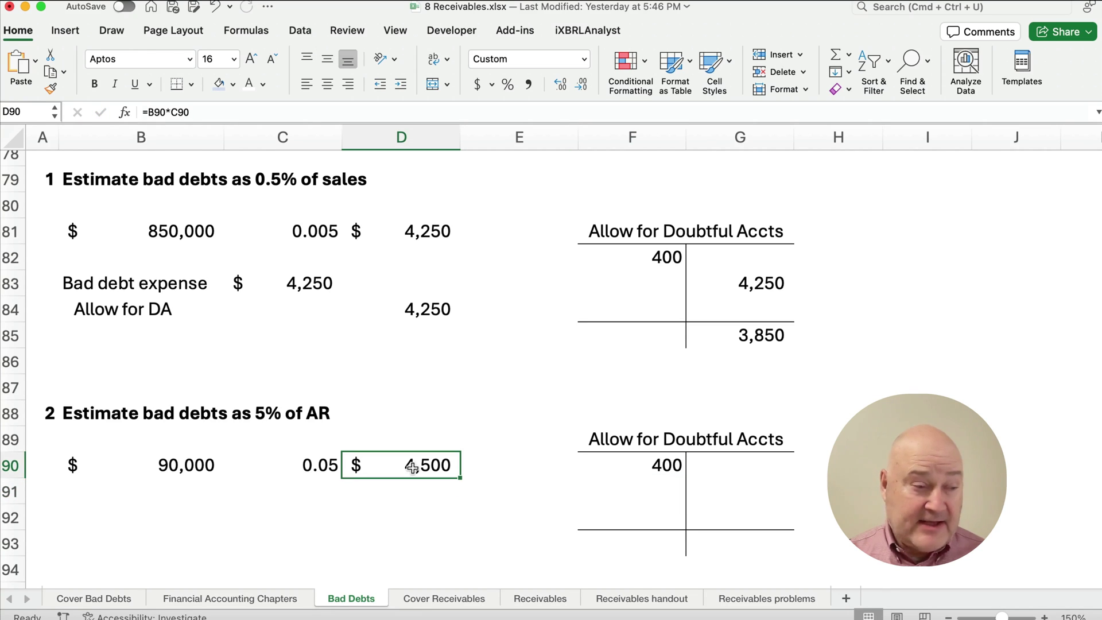
{"action": "left_click", "coordinate": [725, 550]}
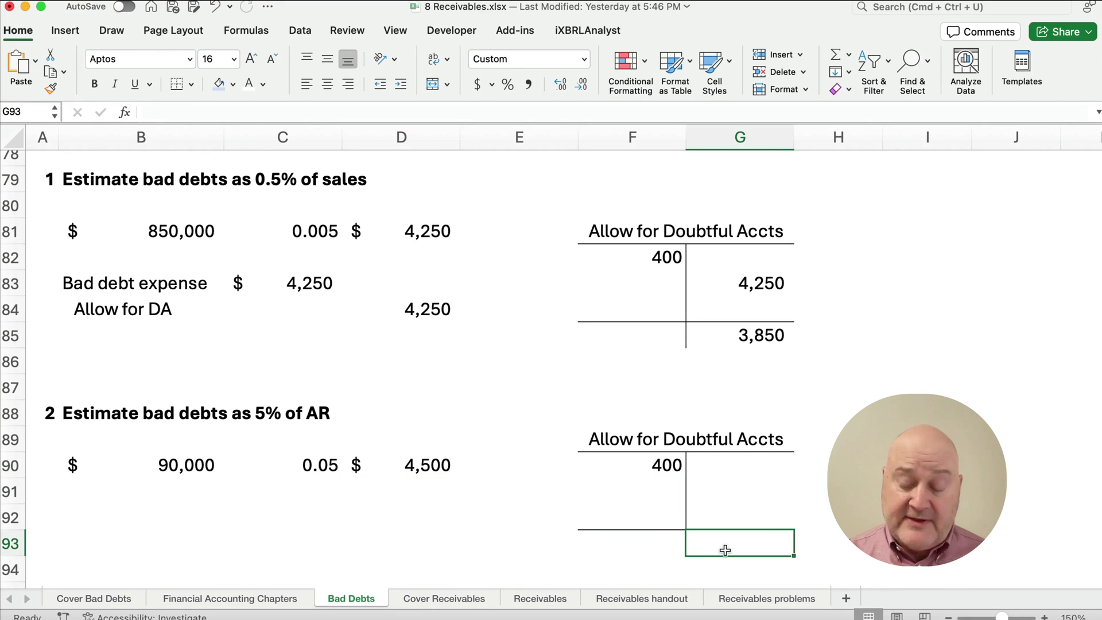
{"action": "type", "text": "="}
{"action": "left_click", "coordinate": [434, 466]}
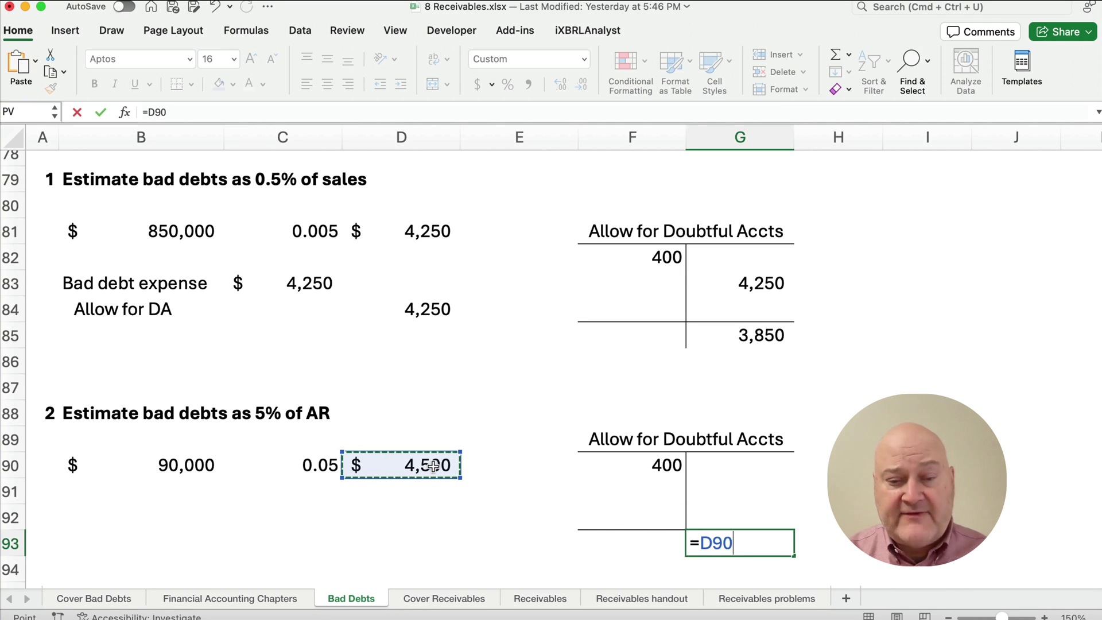
{"action": "key", "text": "Return"}
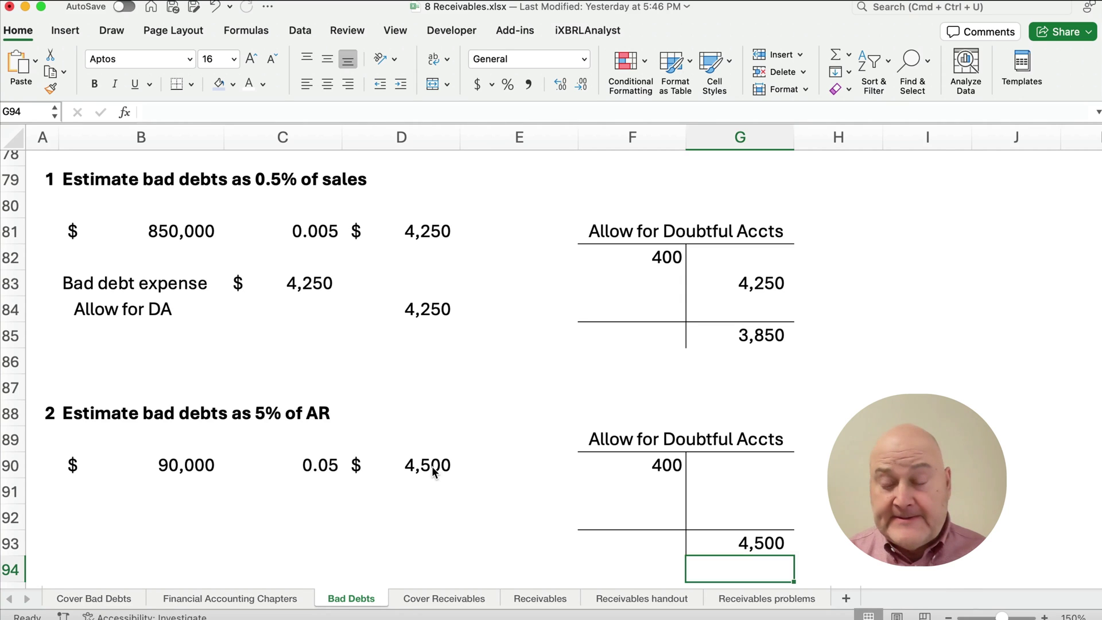
Step: Calculate the credit needed in G91 of the part 2 allowance T-account with the formula =G93+F90
{"action": "left_click", "coordinate": [746, 492]}
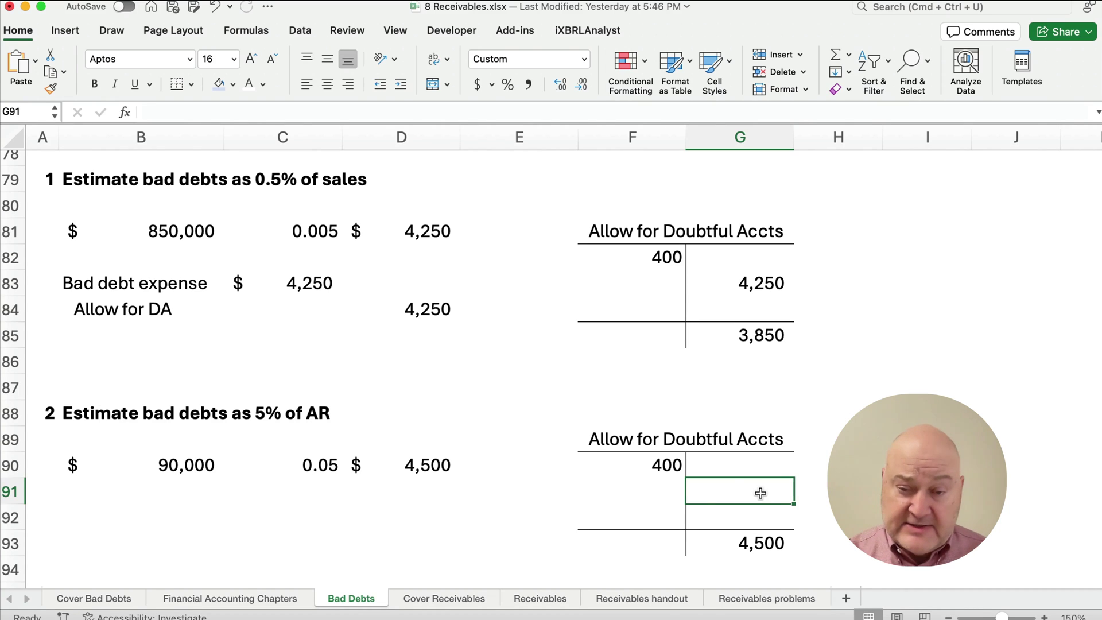
{"action": "type", "text": "="}
{"action": "key", "text": "Down"}
{"action": "key", "text": "Down"}
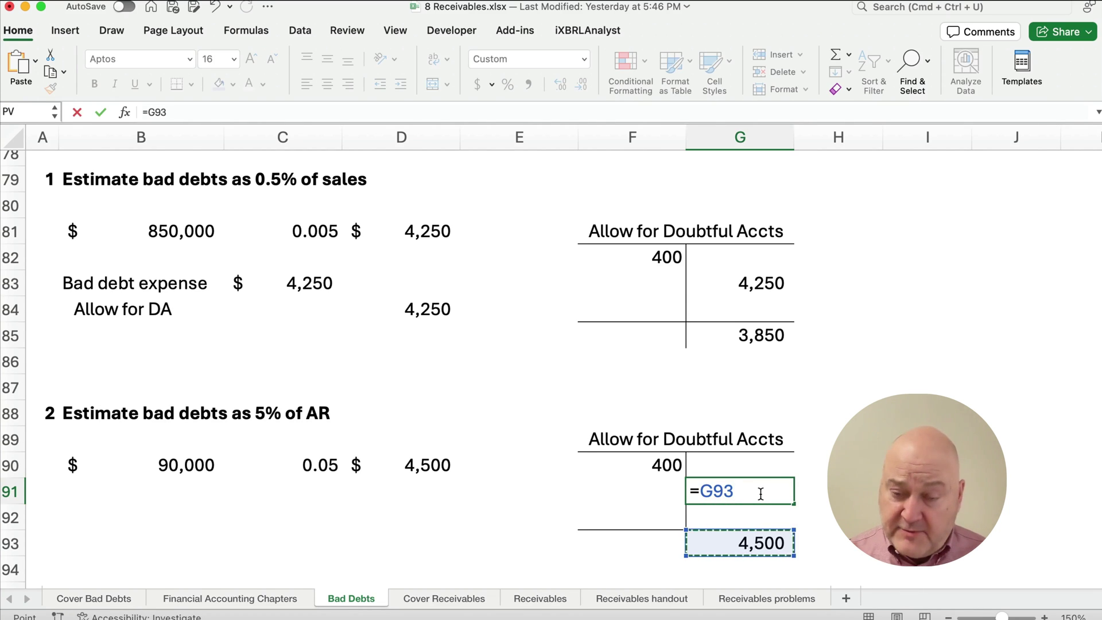
{"action": "type", "text": "+"}
{"action": "left_click", "coordinate": [650, 467]}
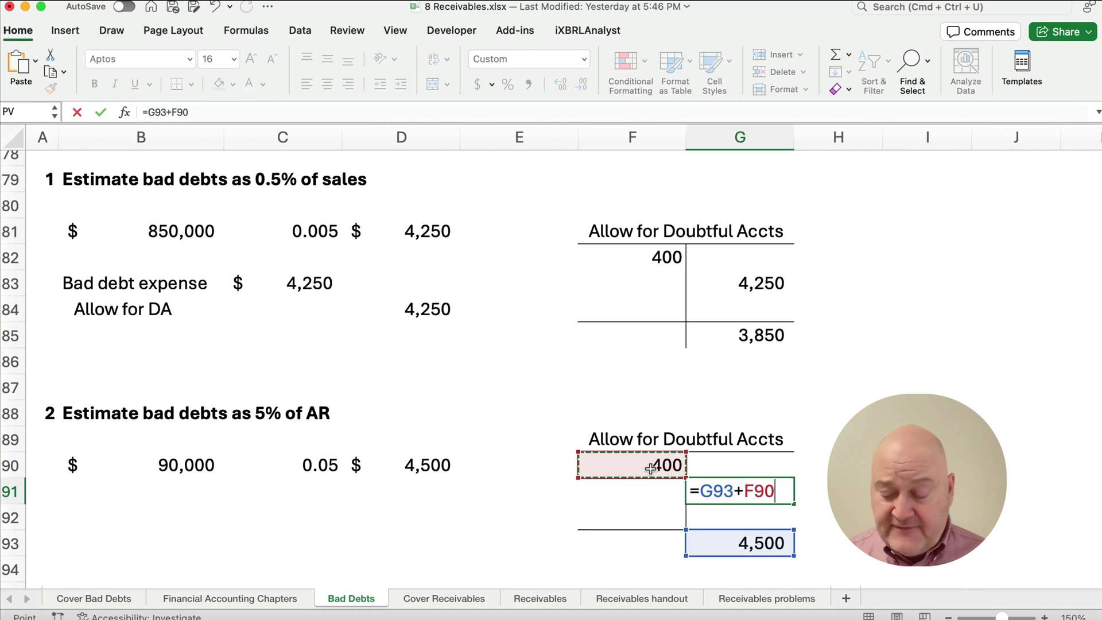
{"action": "key", "text": "Return"}
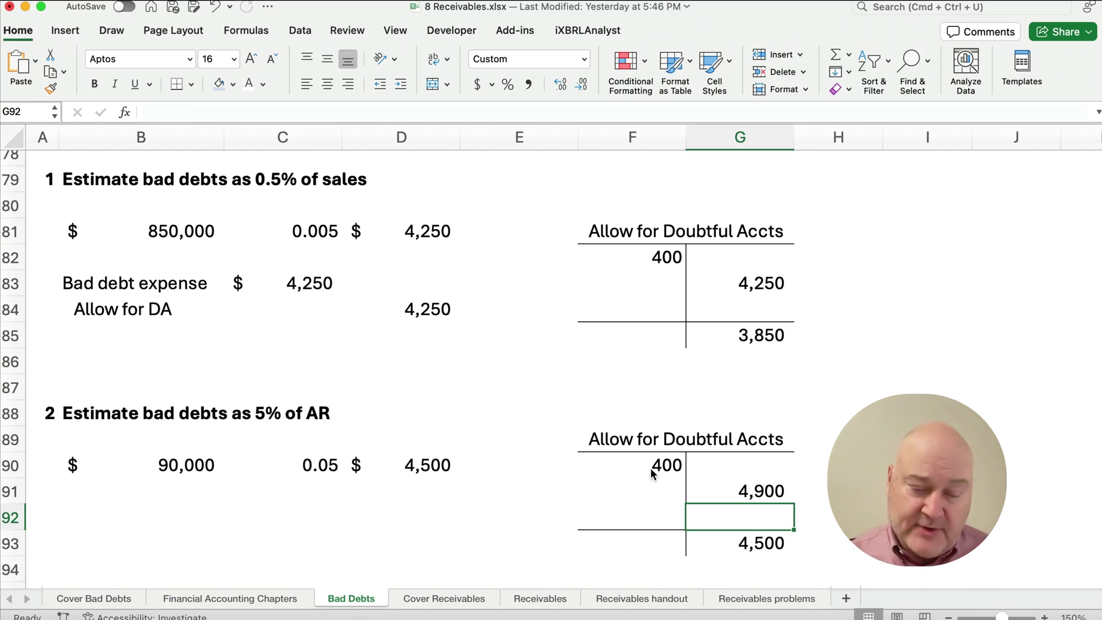
Step: Copy the part 1 journal entry in A83:D84
{"action": "left_click", "coordinate": [752, 485]}
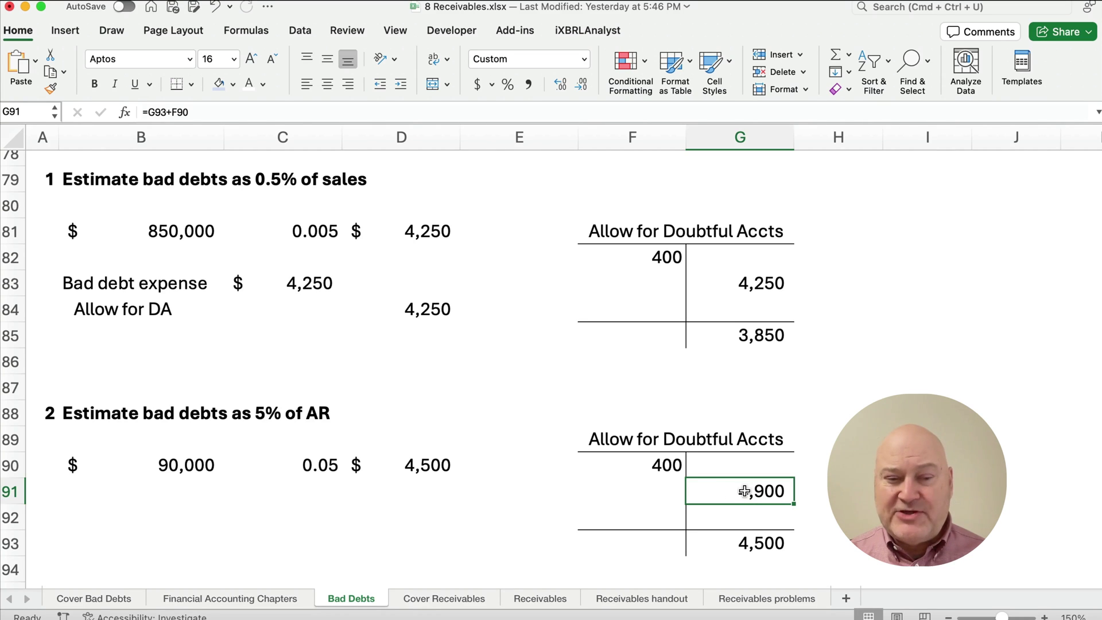
{"action": "left_click_drag", "start_coordinate": [61, 282], "coordinate": [394, 310]}
{"action": "key", "text": "super+c"}
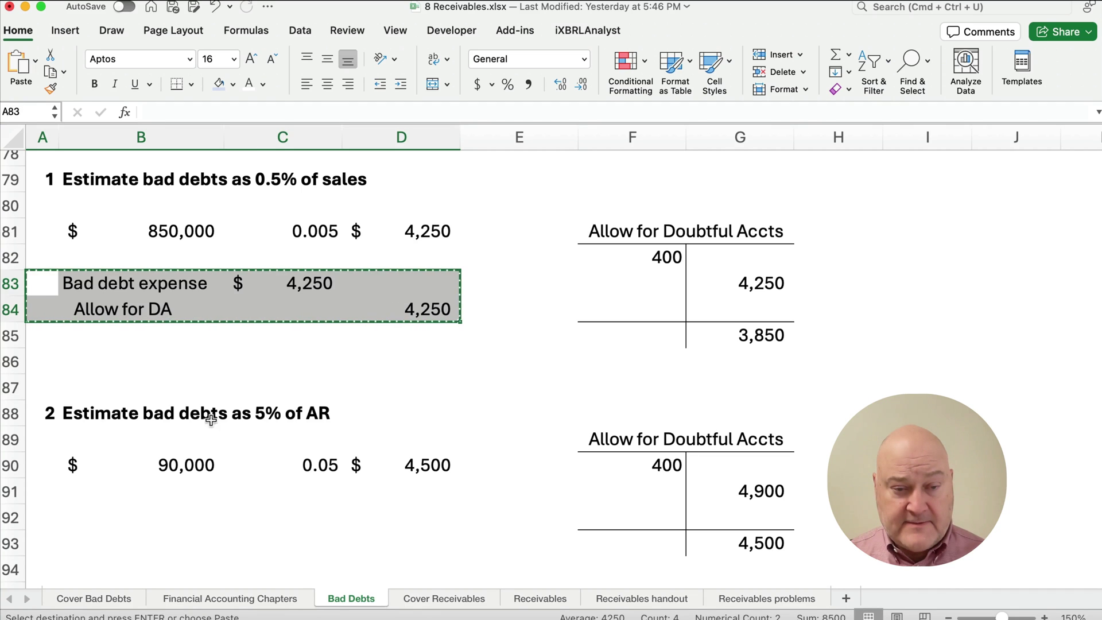
{"action": "left_click", "coordinate": [89, 517]}
{"action": "key", "text": "super+v"}
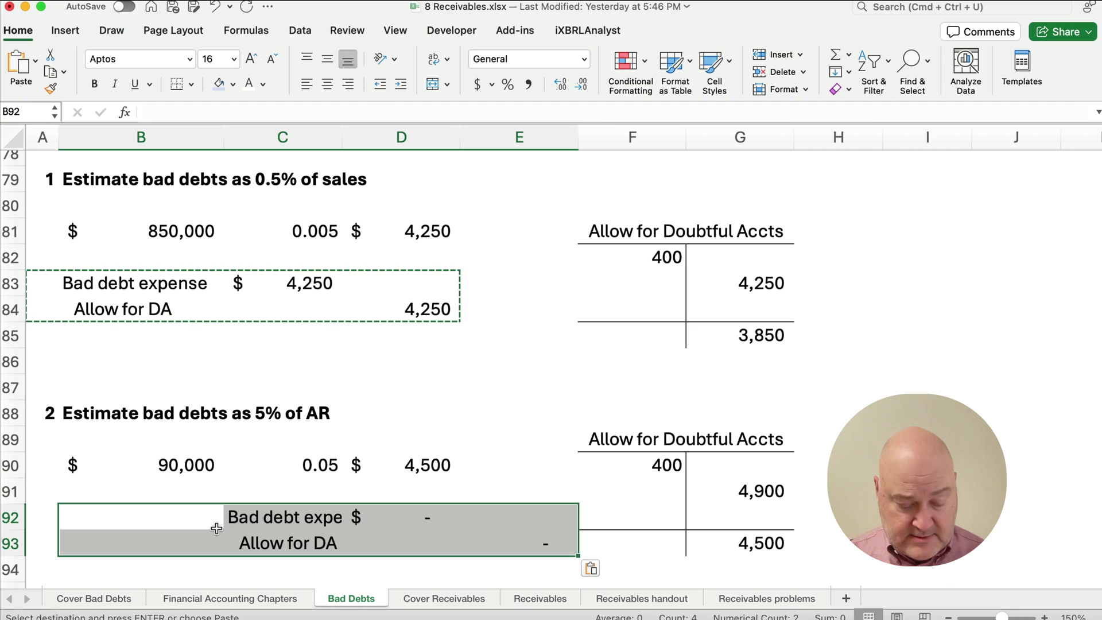
{"action": "key", "text": "super+z"}
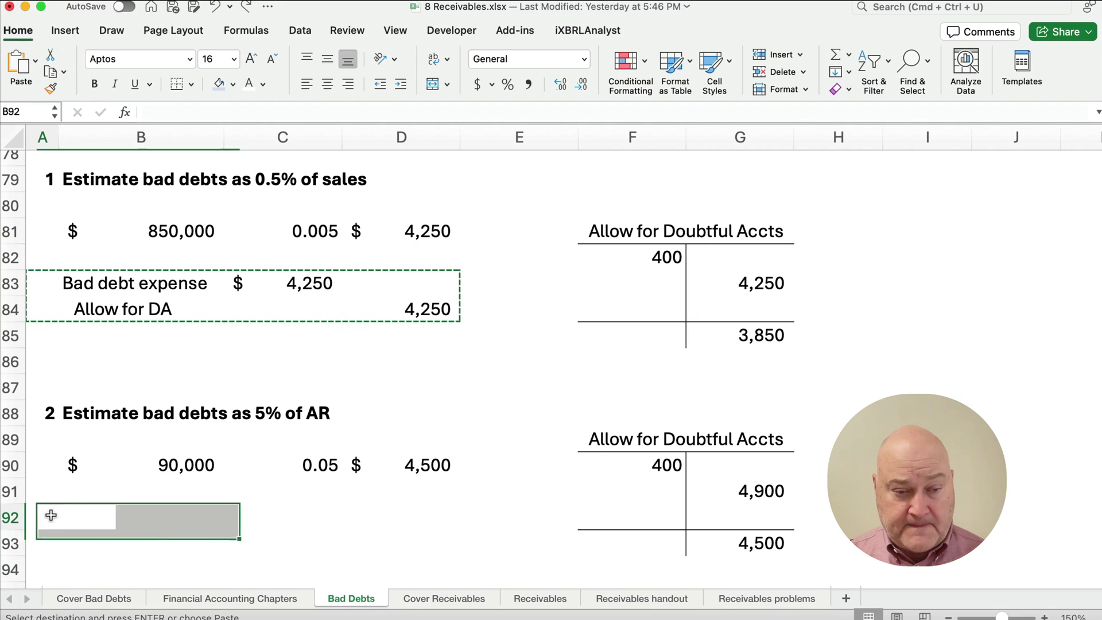
Step: Paste the copied journal entry starting at A92 as the part 2 entry
{"action": "left_click", "coordinate": [44, 516]}
{"action": "key", "text": "super+v"}
{"action": "left_click", "coordinate": [118, 520]}
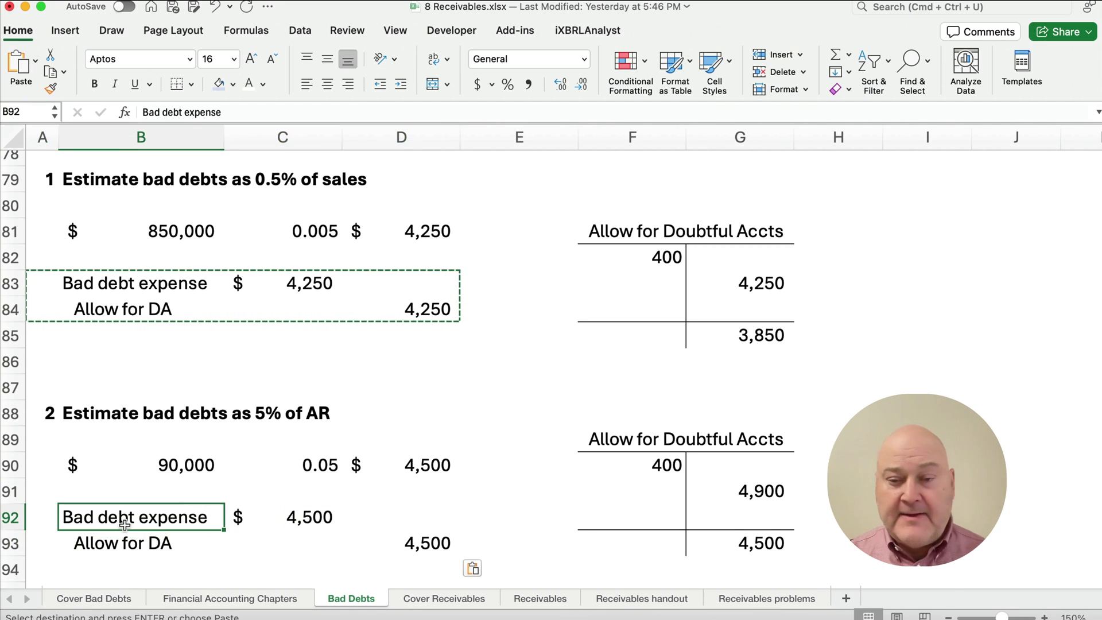
Step: Link the part 2 bad debt expense debit in C92 to the T-account credit in G91
{"action": "left_click", "coordinate": [772, 491]}
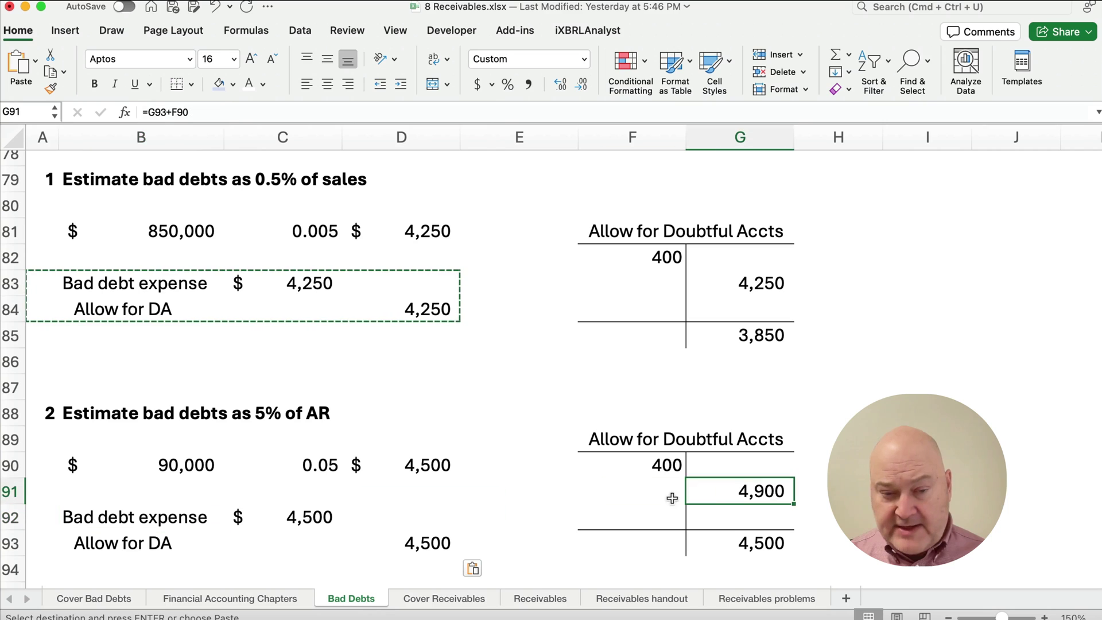
{"action": "left_click", "coordinate": [321, 517]}
{"action": "type", "text": "="}
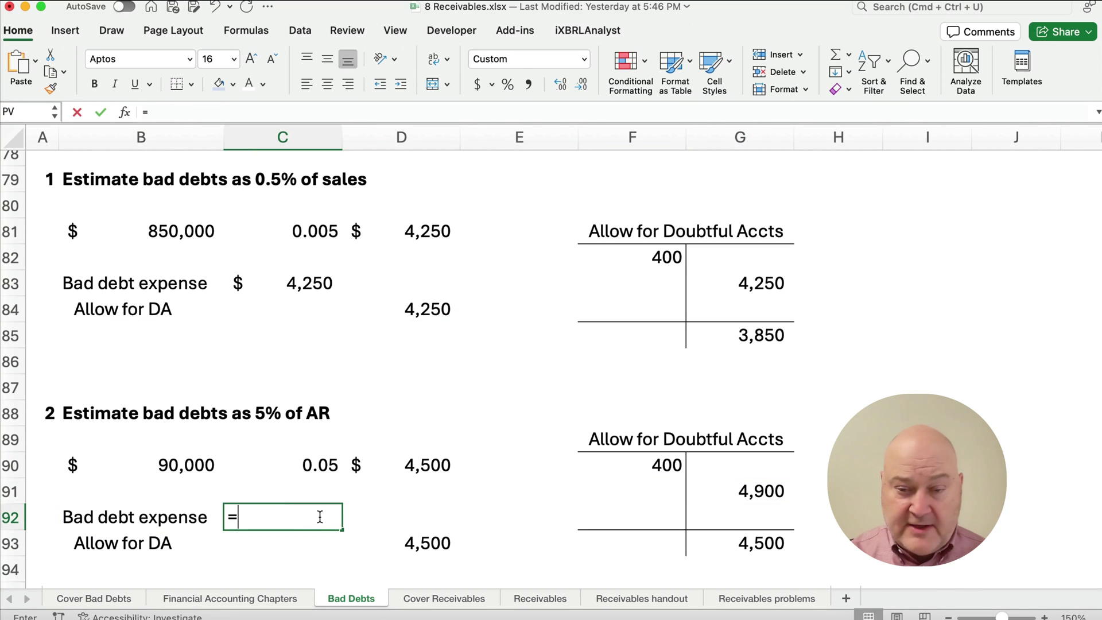
{"action": "left_click", "coordinate": [751, 495]}
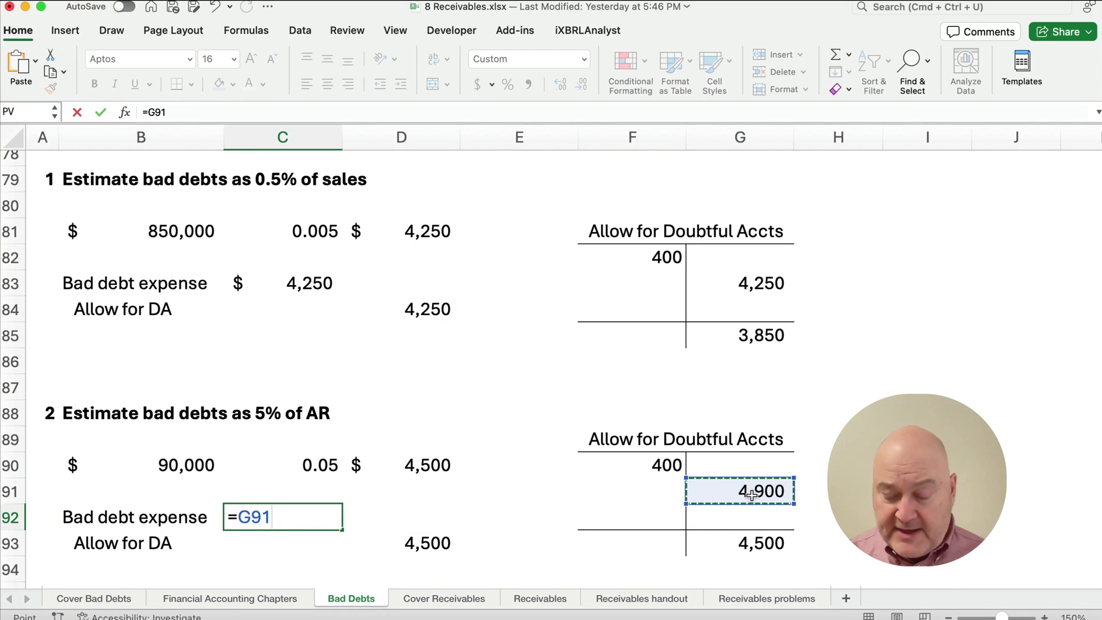
{"action": "key", "text": "Return"}
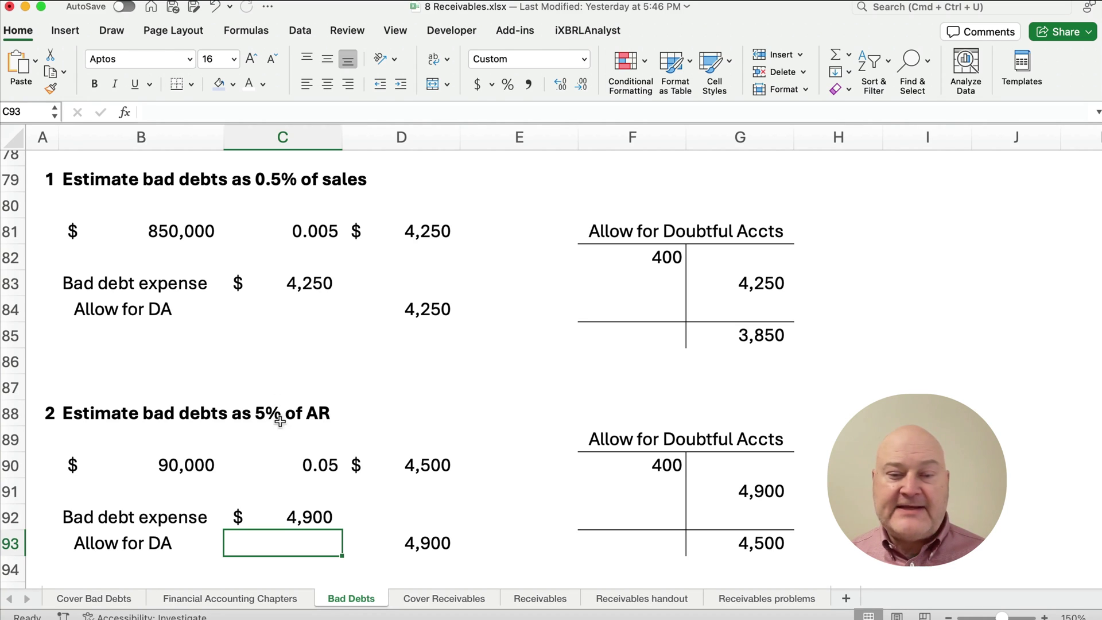
Step: Highlight the estimates in D81 and D90, the expense in C83 and the ending allowance balance in G93 with a light green fill
{"action": "left_click", "coordinate": [729, 541]}
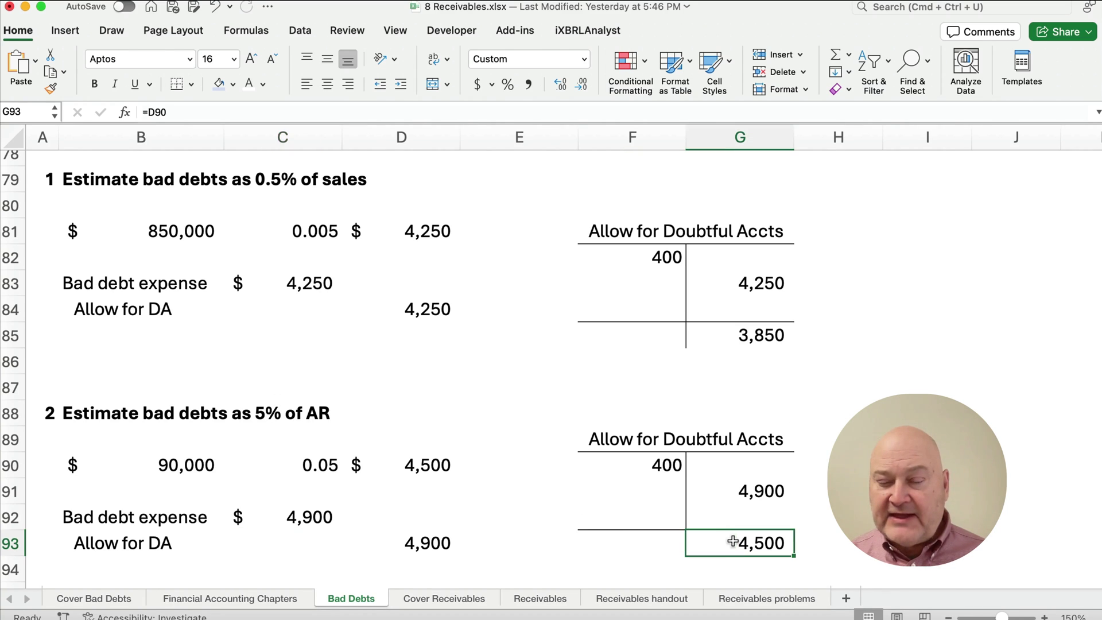
{"action": "left_click", "coordinate": [233, 85]}
{"action": "left_click", "coordinate": [350, 172]}
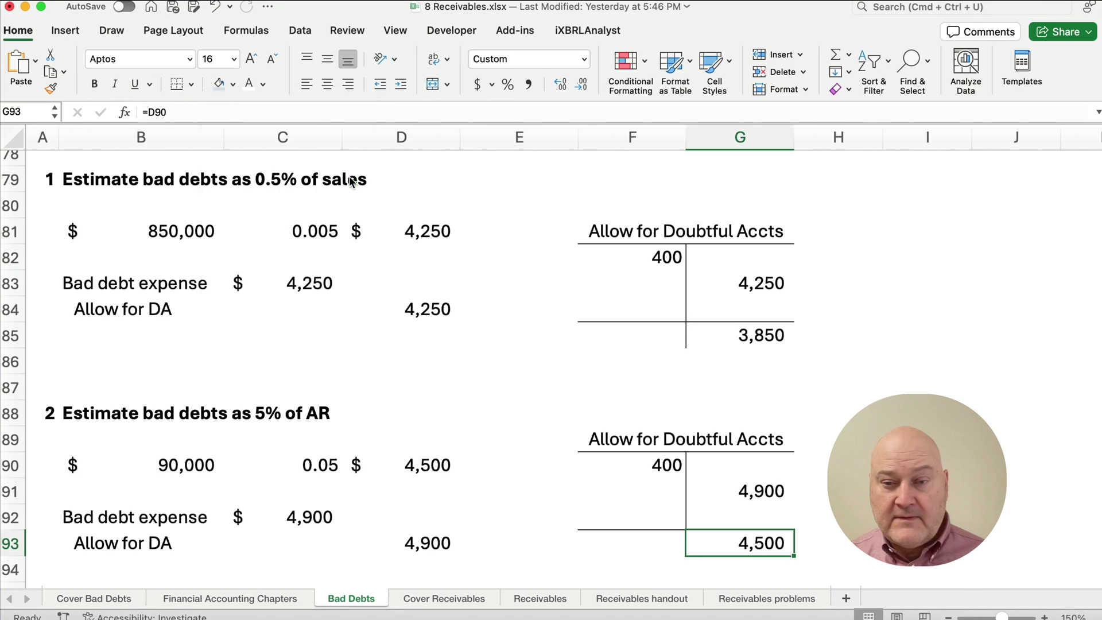
{"action": "left_click", "coordinate": [424, 236]}
{"action": "left_click", "coordinate": [220, 84]}
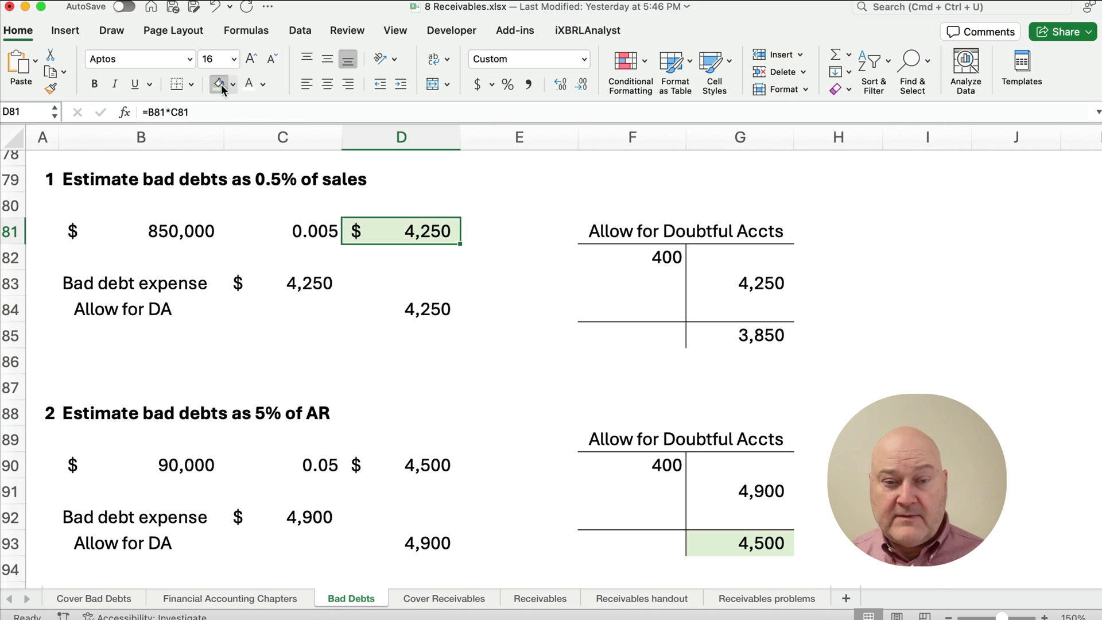
{"action": "left_click", "coordinate": [295, 284]}
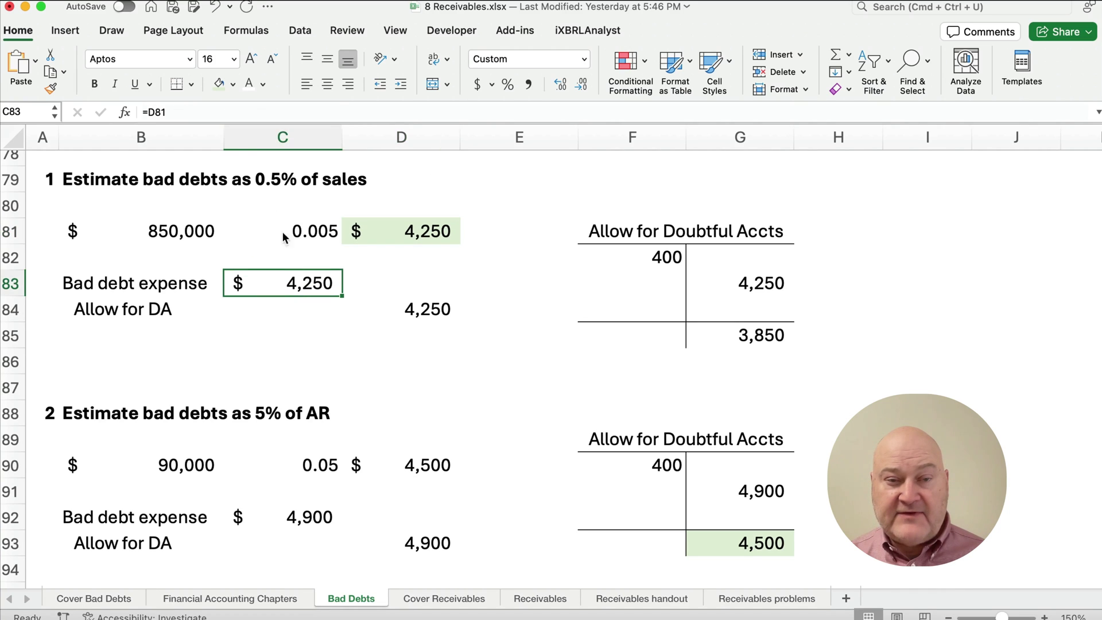
{"action": "left_click", "coordinate": [218, 86]}
{"action": "left_click", "coordinate": [414, 468]}
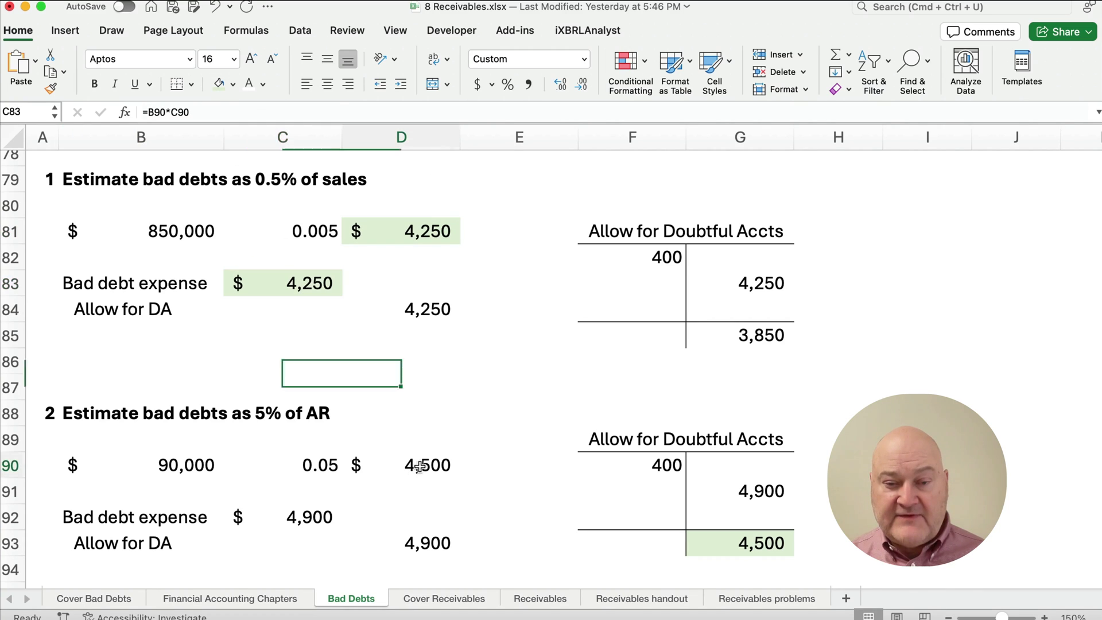
{"action": "left_click", "coordinate": [218, 84]}
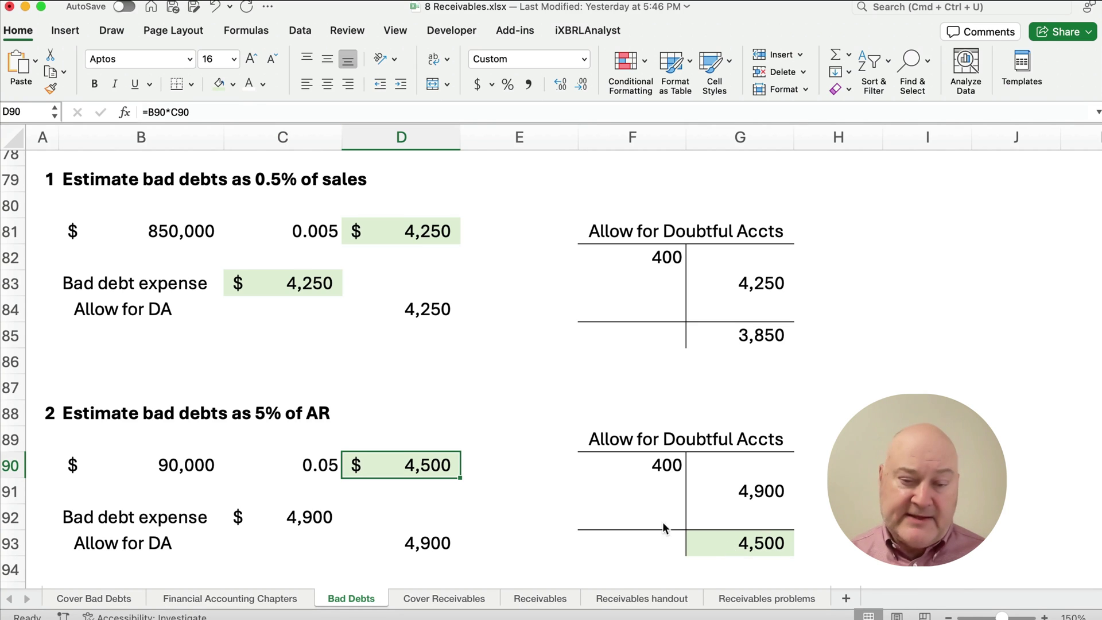
Step: Enter the 3A write-off entry's account names: Allow for DA in B98 and AR Johnson in B99
{"action": "scroll", "coordinate": [504, 469], "scroll_direction": "down", "scroll_amount": 4}
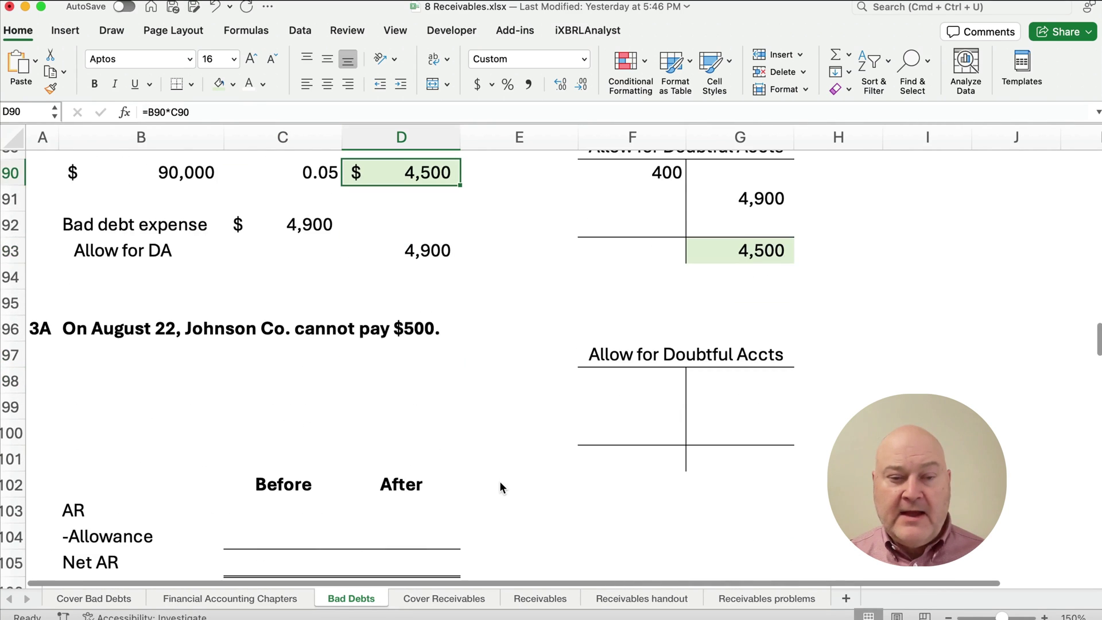
{"action": "left_click", "coordinate": [123, 381]}
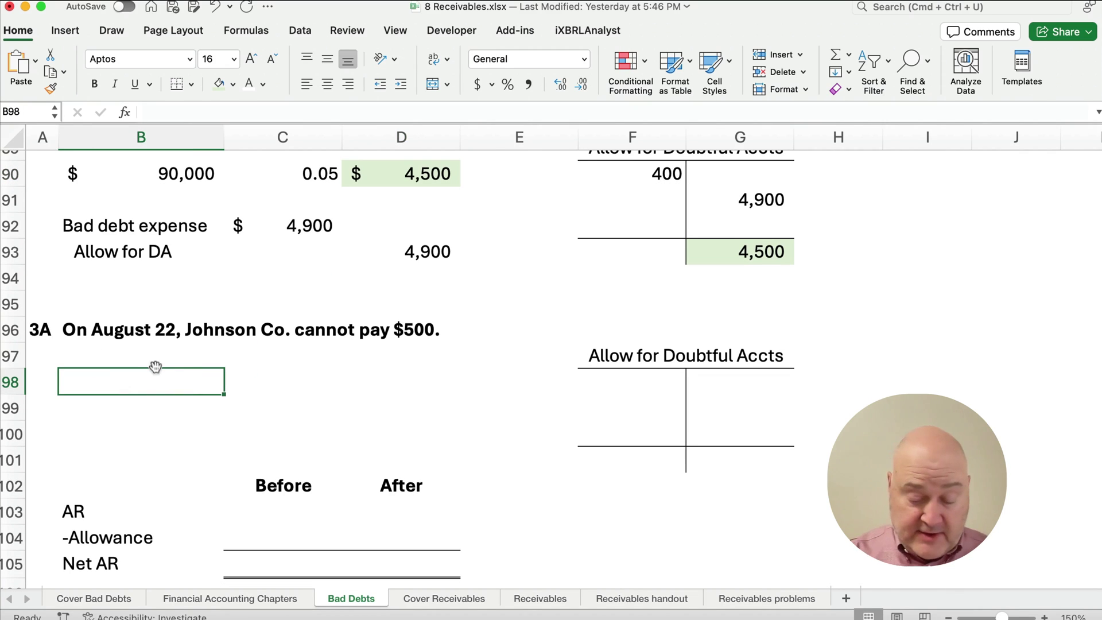
{"action": "type", "text": "Allow for DA"}
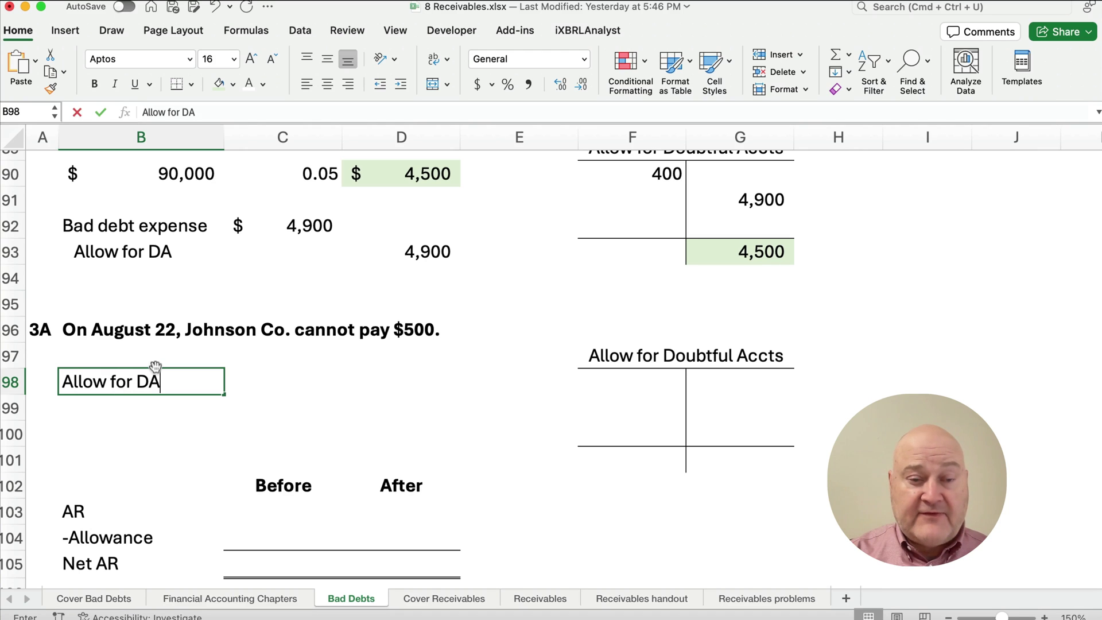
{"action": "key", "text": "Return"}
{"action": "type", "text": "AR"}
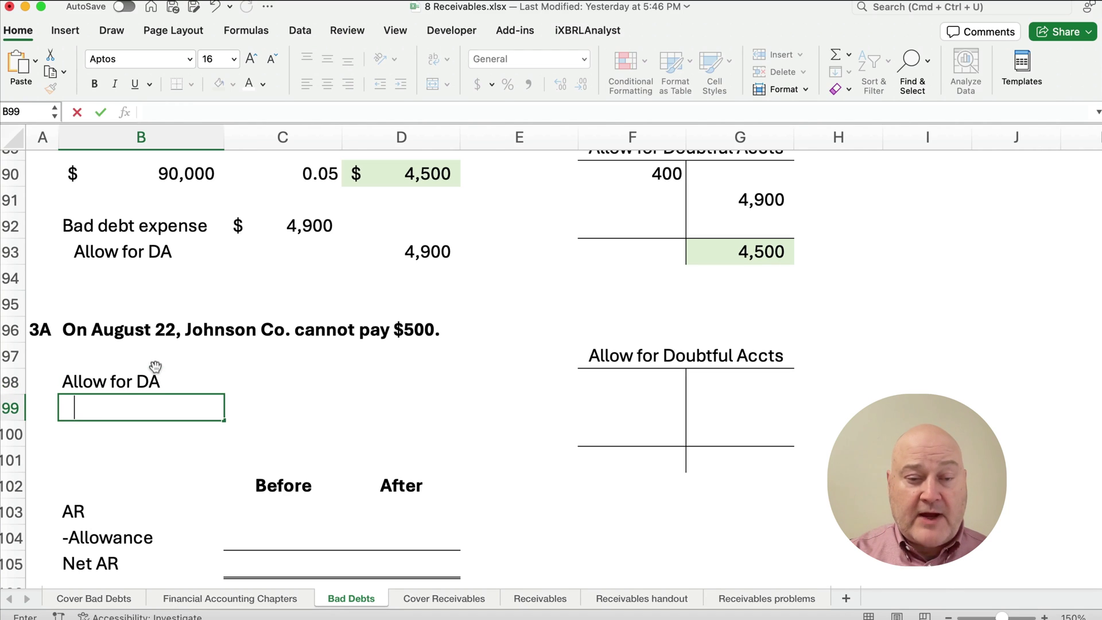
{"action": "type", "text": " Jo"}
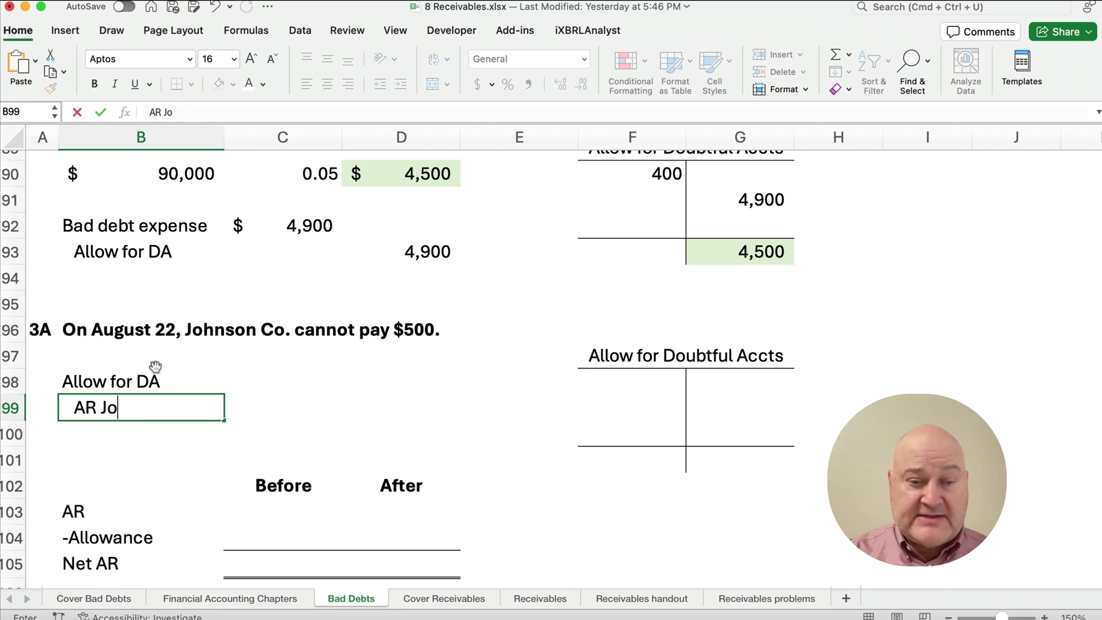
{"action": "type", "text": "hnson"}
{"action": "key", "text": "Tab"}
Step: Enter the write-off amounts for the 3A entry: a 500 debit in C98 and a 500 credit in D99
{"action": "key", "text": "Up"}
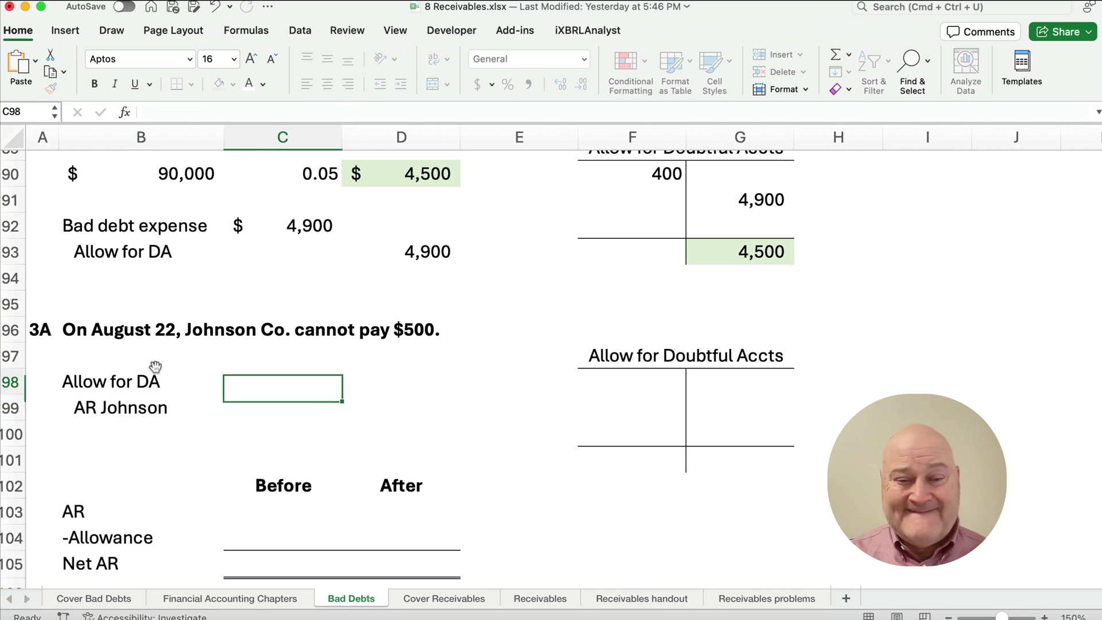
{"action": "type", "text": "500"}
{"action": "key", "text": "Tab"}
{"action": "key", "text": "Down"}
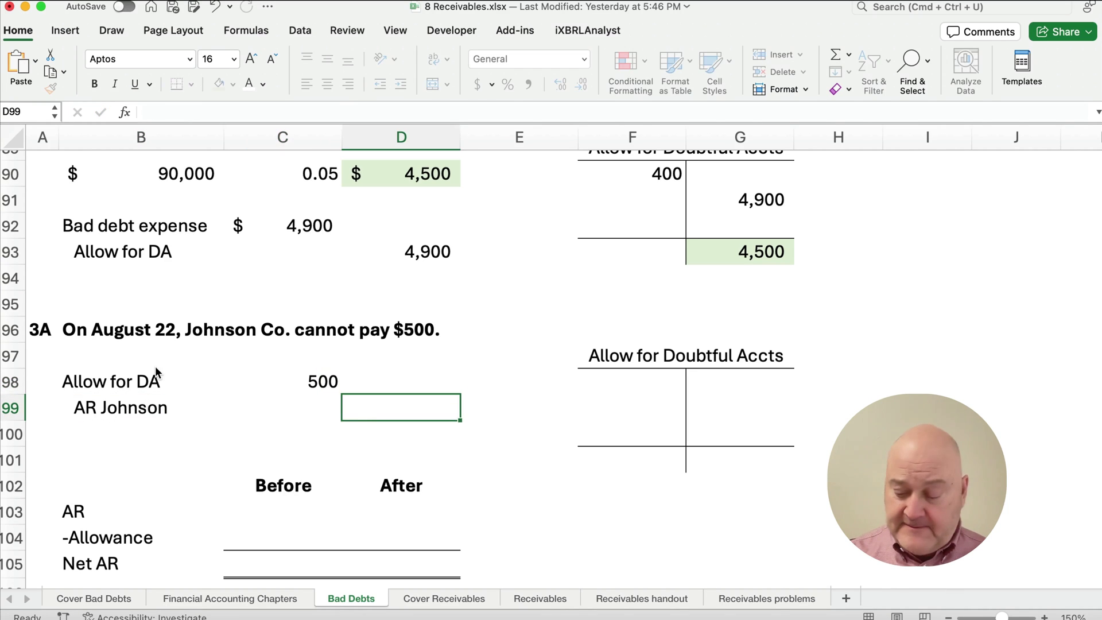
{"action": "type", "text": "500"}
{"action": "key", "text": "Tab"}
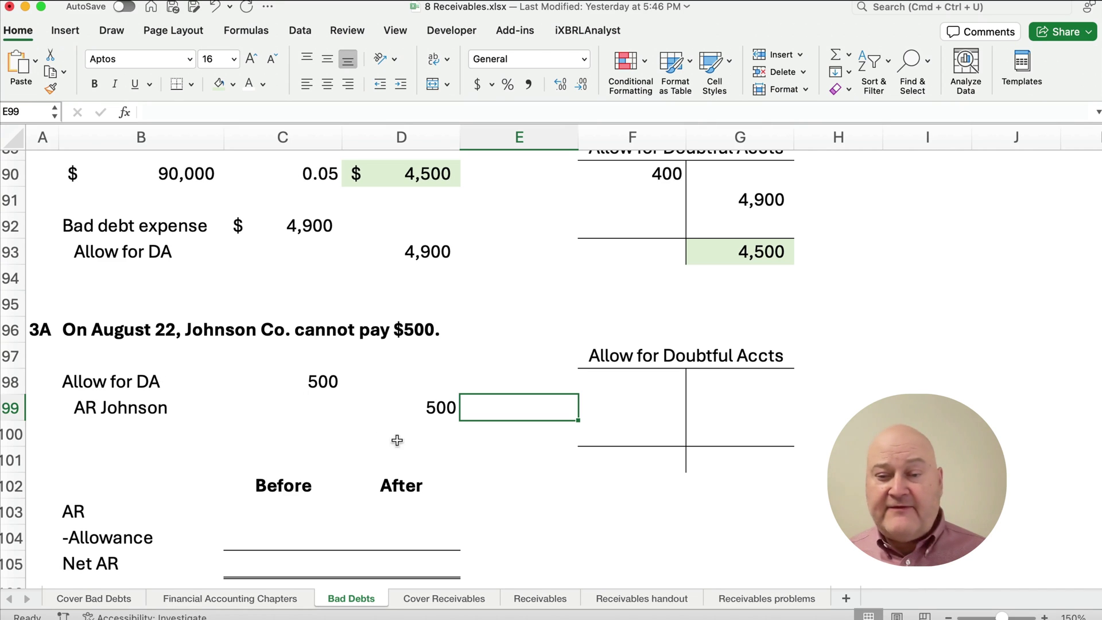
Step: Post 400 in F98, 4900 in G99 and the 500 write-off in F99 of the 3A allowance T-account
{"action": "scroll", "coordinate": [727, 437], "scroll_direction": "up", "scroll_amount": 2}
{"action": "left_click", "coordinate": [658, 435]}
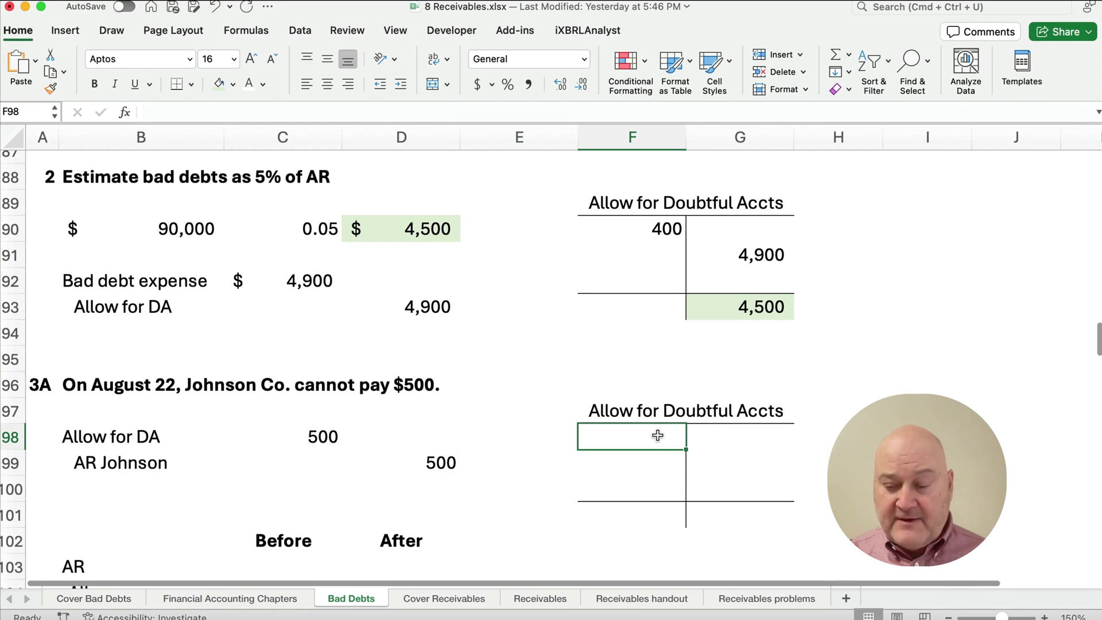
{"action": "type", "text": "400"}
{"action": "key", "text": "Tab"}
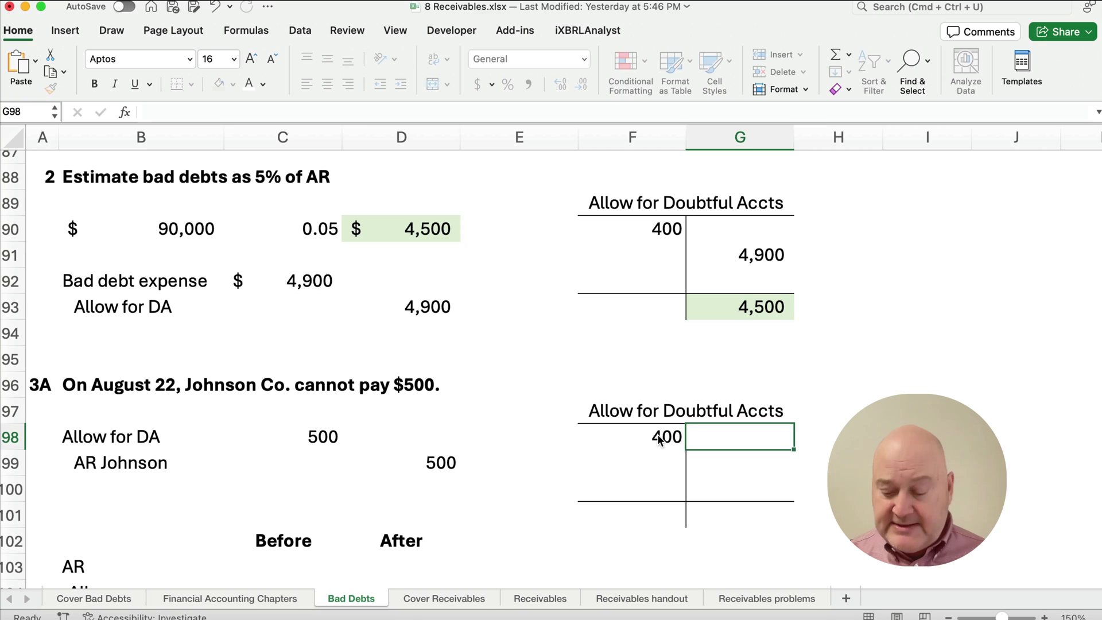
{"action": "key", "text": "Down"}
{"action": "type", "text": "4900"}
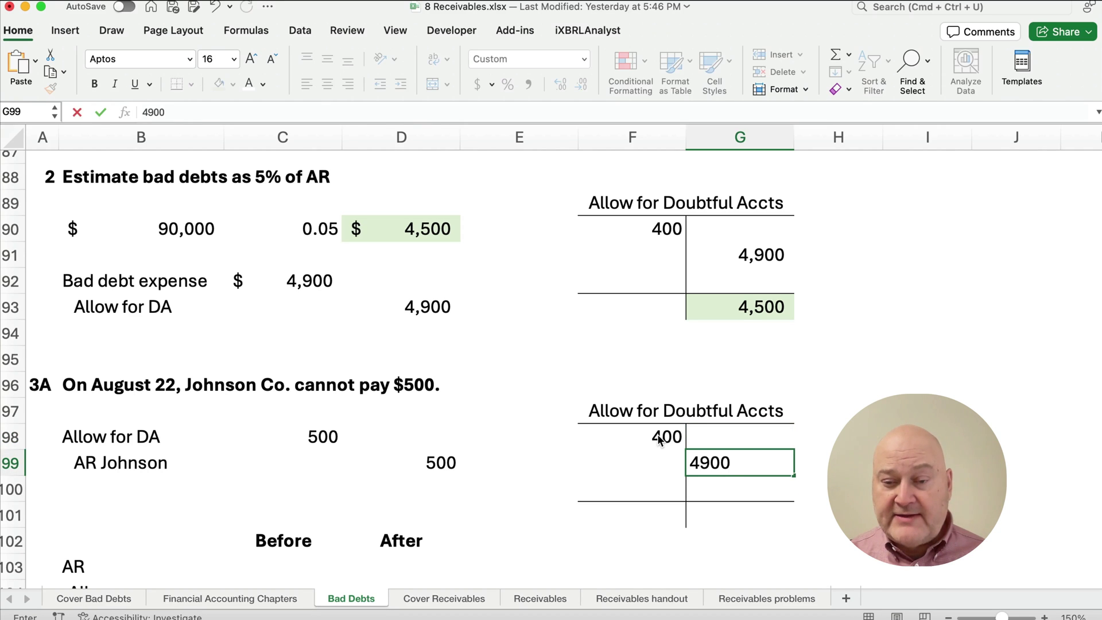
{"action": "key", "text": "Return"}
{"action": "key", "text": "Up"}
{"action": "key", "text": "Left"}
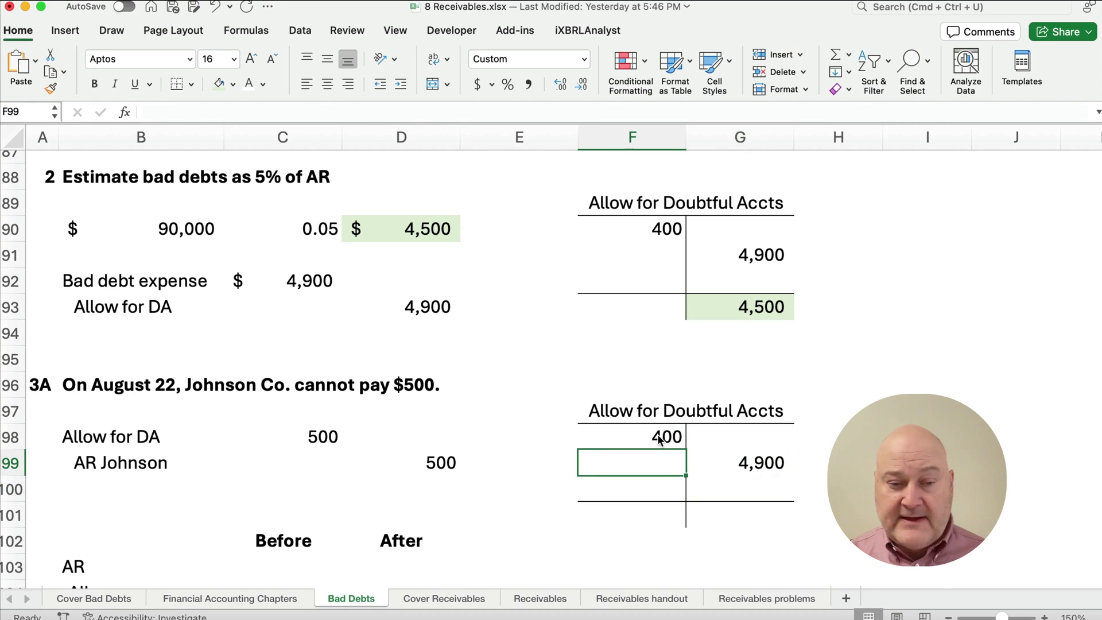
{"action": "type", "text": "500"}
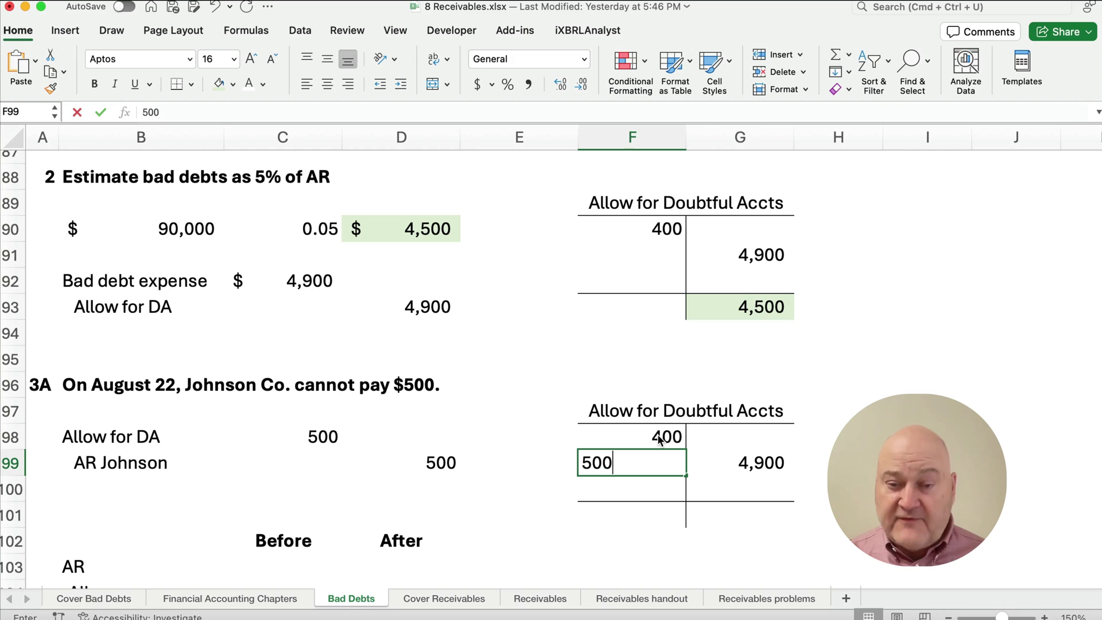
{"action": "key", "text": "Return"}
Step: Calculate the 3A allowance balance in G101 with the formula =G99-F98-F99
{"action": "key", "text": "Right"}
{"action": "key", "text": "Down"}
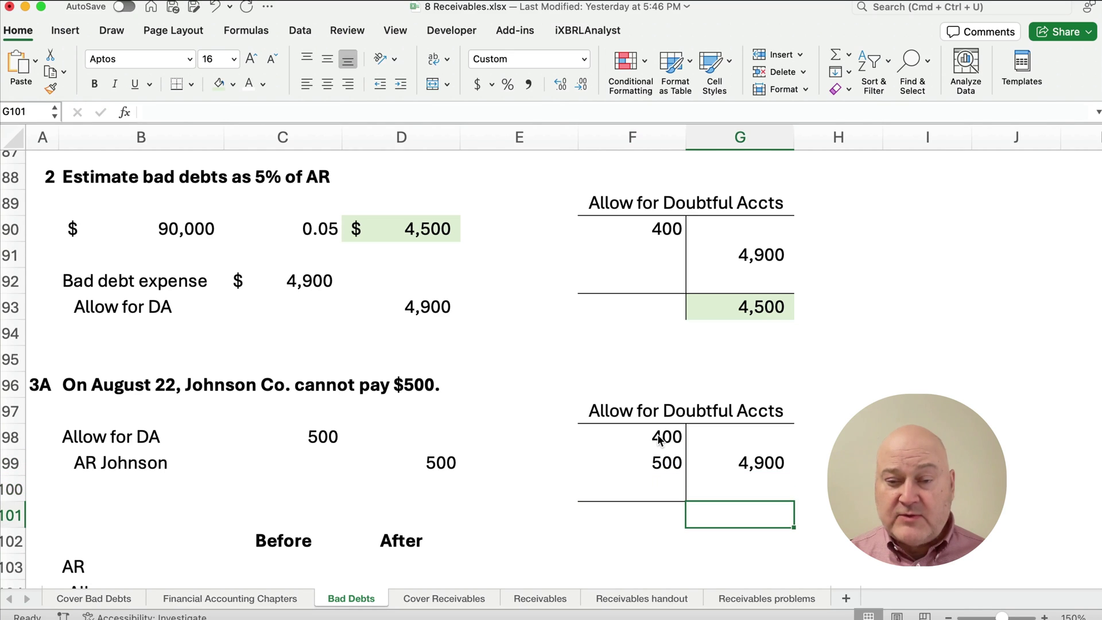
{"action": "type", "text": "="}
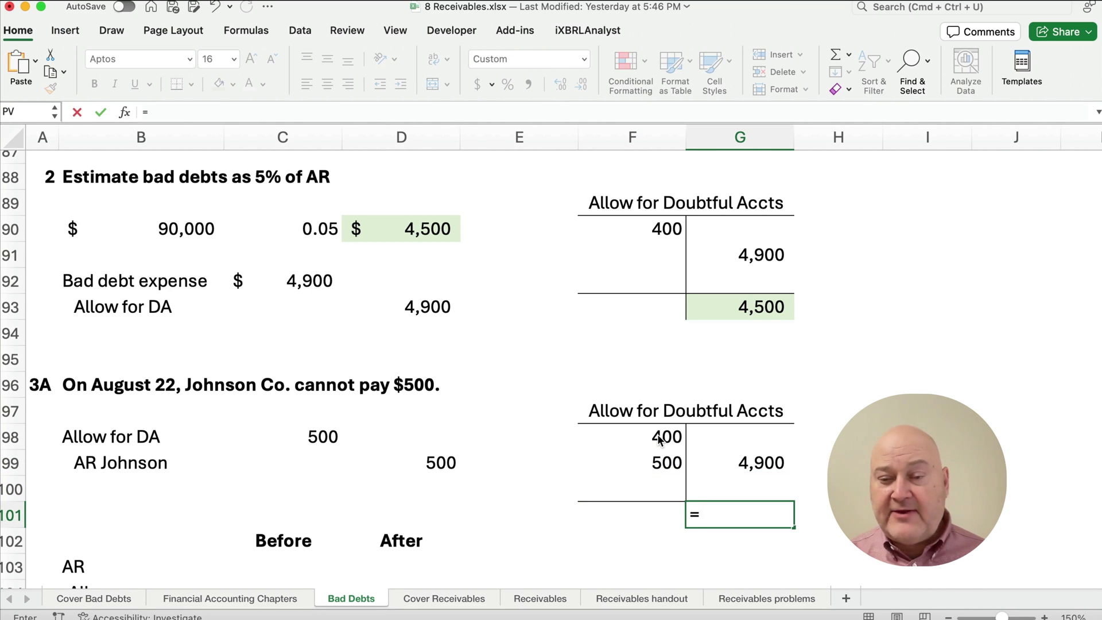
{"action": "key", "text": "Up"}
{"action": "key", "text": "Up"}
{"action": "key", "text": "Up"}
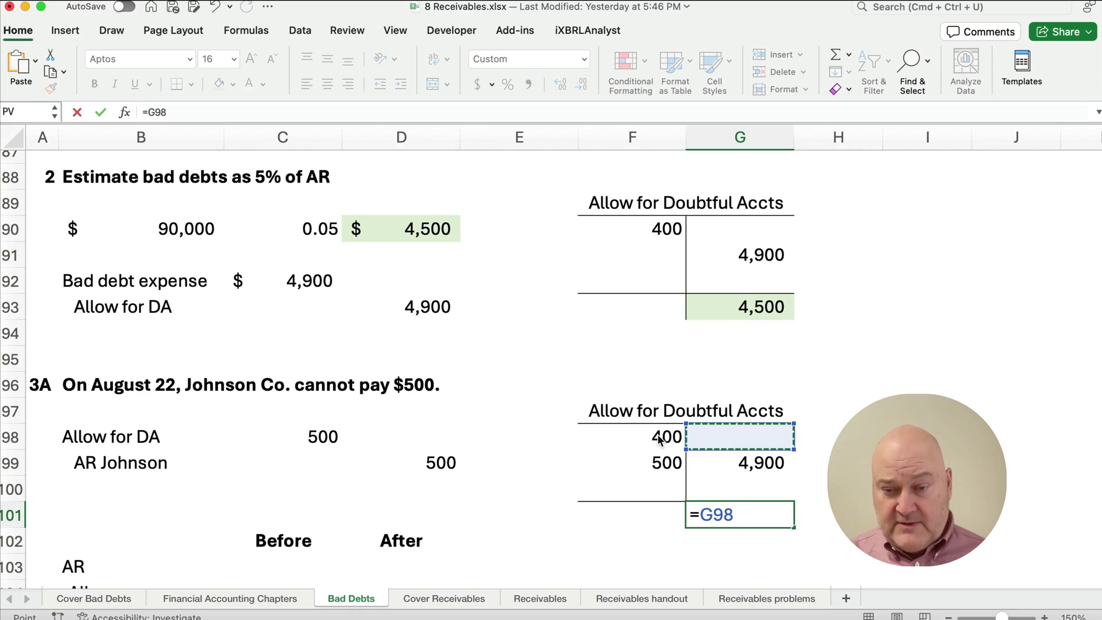
{"action": "key", "text": "Down"}
{"action": "type", "text": "-"}
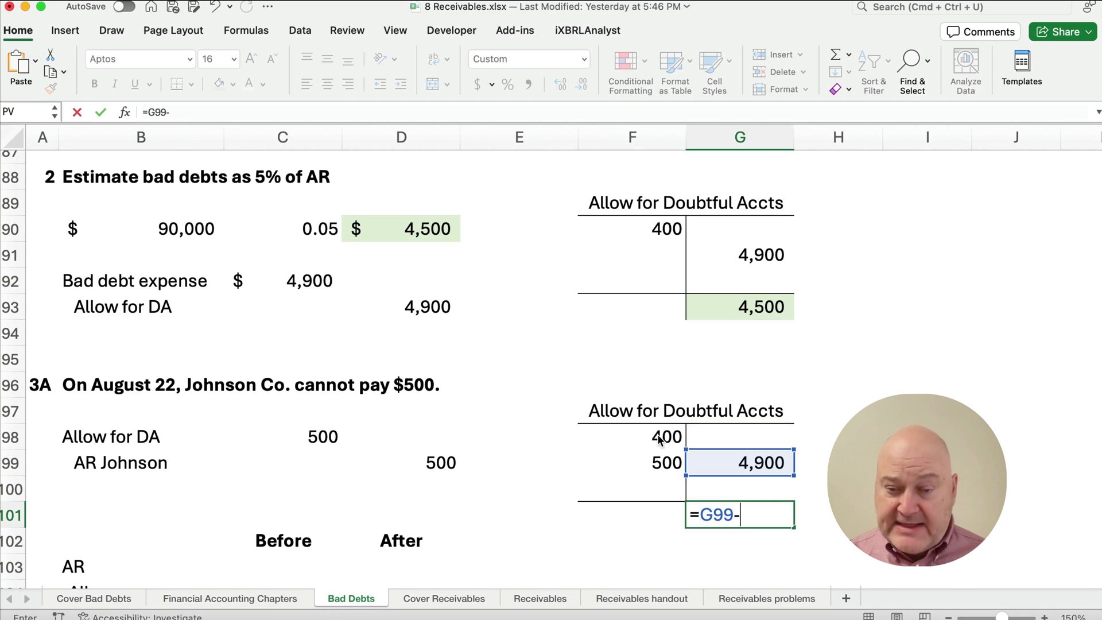
{"action": "key", "text": "Up"}
{"action": "key", "text": "Up"}
{"action": "key", "text": "Up"}
{"action": "key", "text": "Left"}
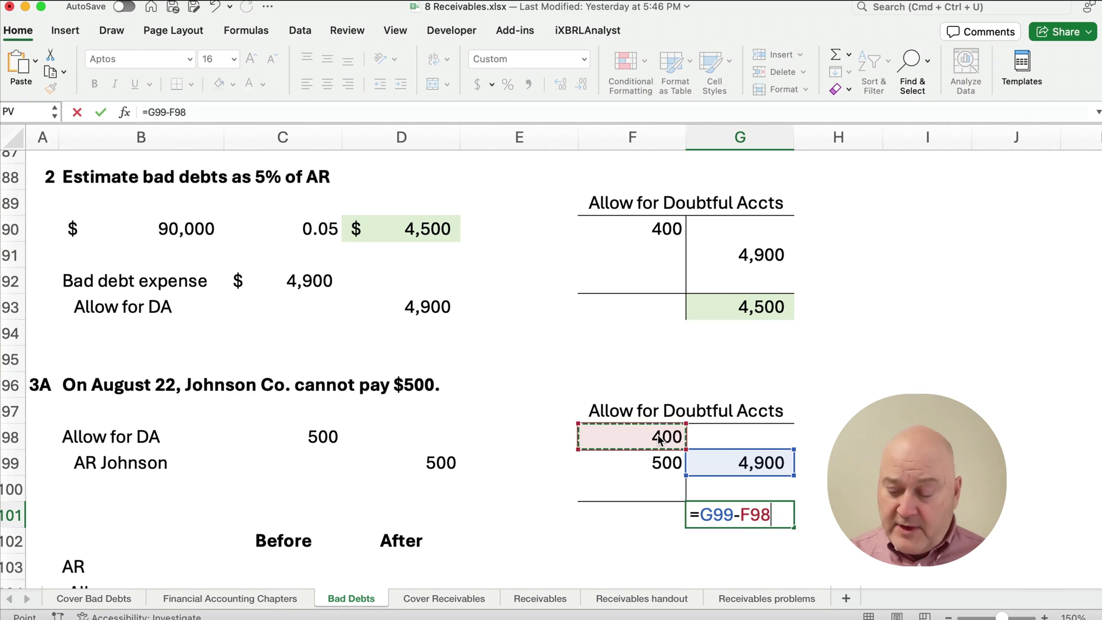
{"action": "type", "text": "-"}
{"action": "key", "text": "Up"}
{"action": "key", "text": "Up"}
{"action": "key", "text": "Left"}
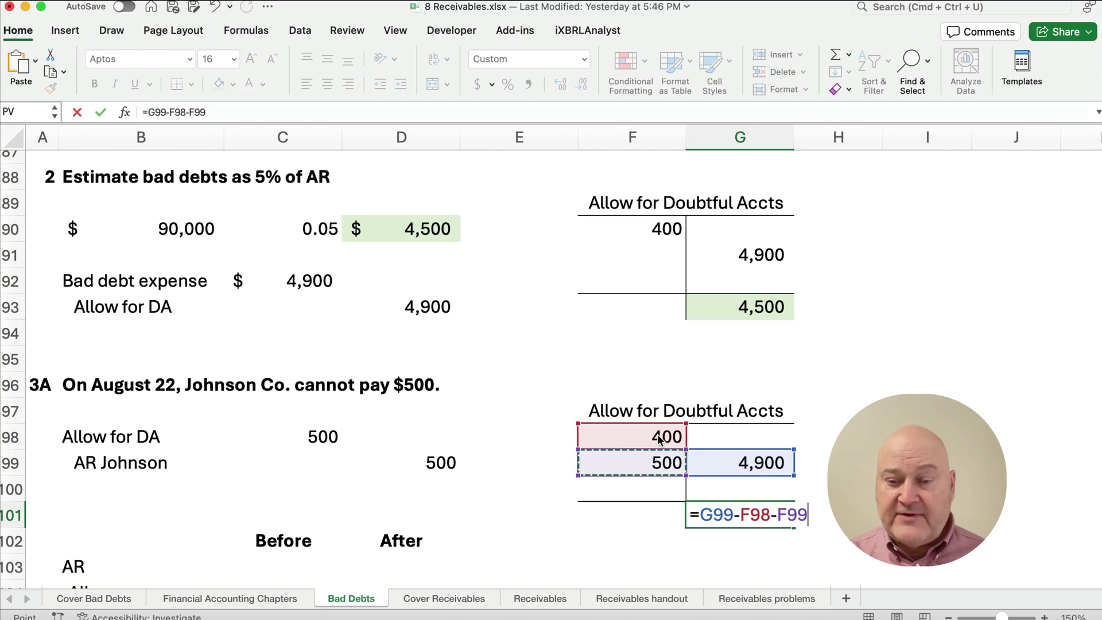
{"action": "key", "text": "Return"}
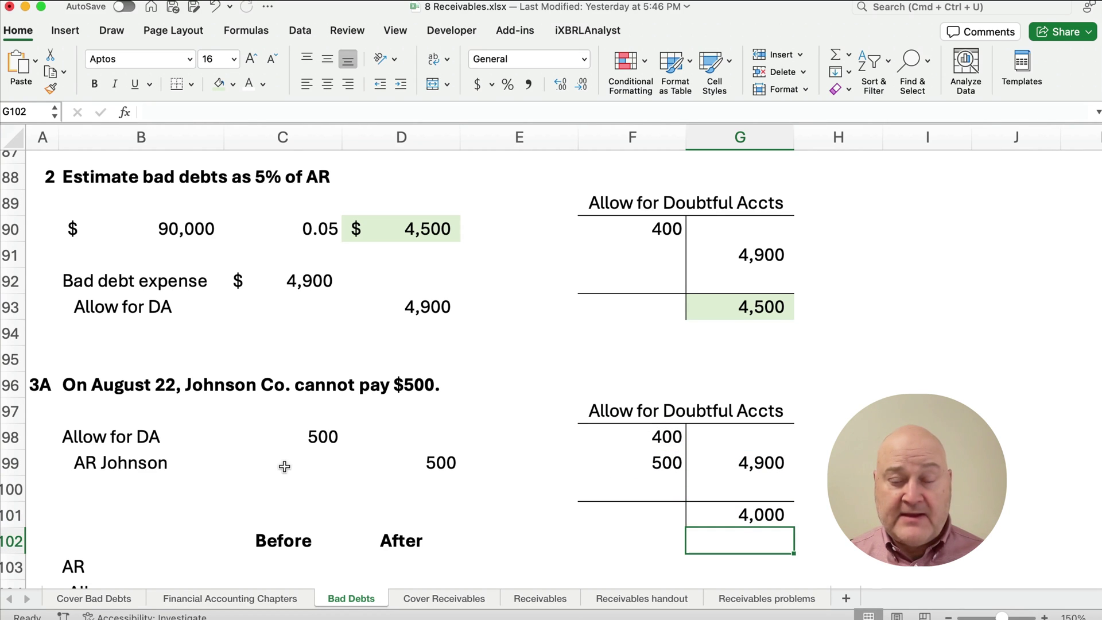
Step: Link the Before AR amount in C103 to the accounts receivable balance in B90
{"action": "scroll", "coordinate": [257, 467], "scroll_direction": "down", "scroll_amount": 1}
{"action": "scroll", "coordinate": [257, 468], "scroll_direction": "down", "scroll_amount": 5}
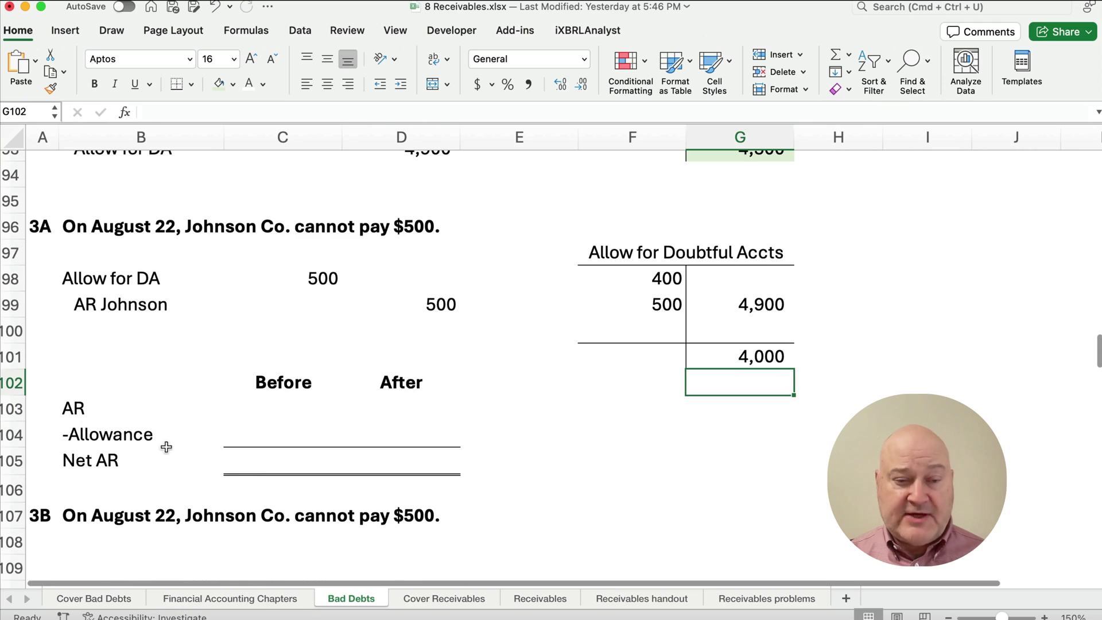
{"action": "left_click_drag", "start_coordinate": [86, 386], "coordinate": [460, 457]}
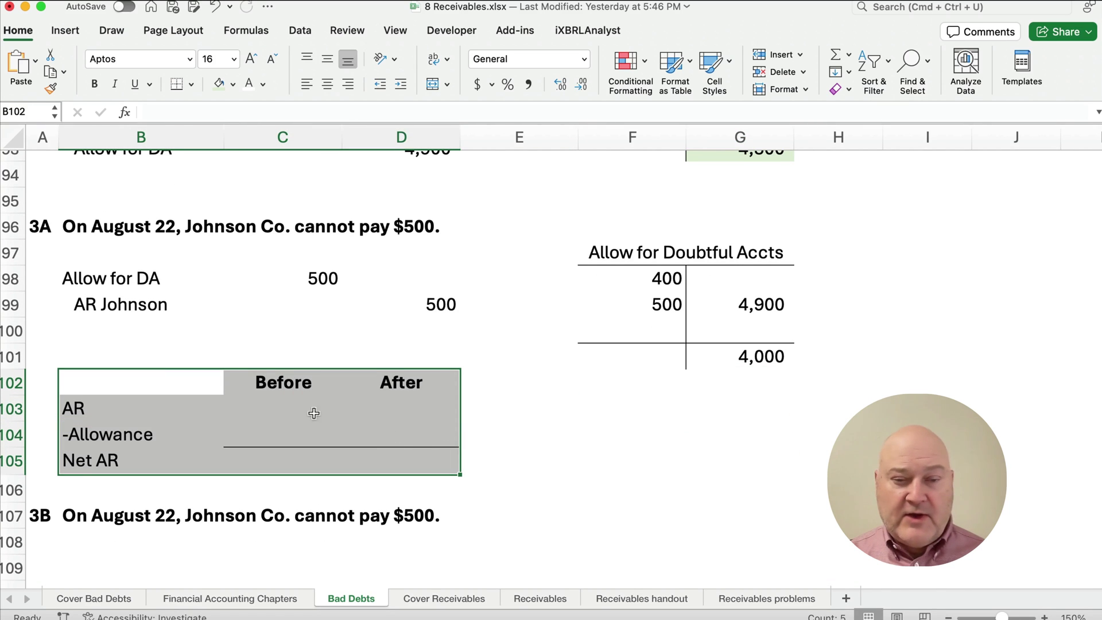
{"action": "left_click", "coordinate": [269, 407]}
{"action": "left_click_drag", "start_coordinate": [269, 407], "coordinate": [291, 463]}
{"action": "left_click", "coordinate": [310, 414]}
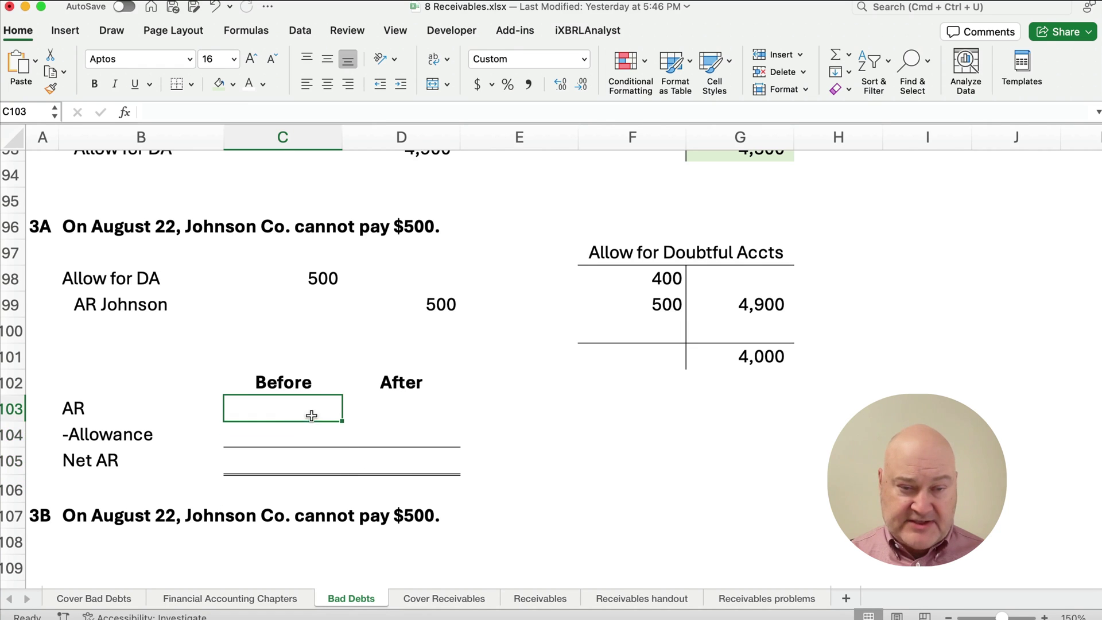
{"action": "scroll", "coordinate": [607, 447], "scroll_direction": "up", "scroll_amount": 4}
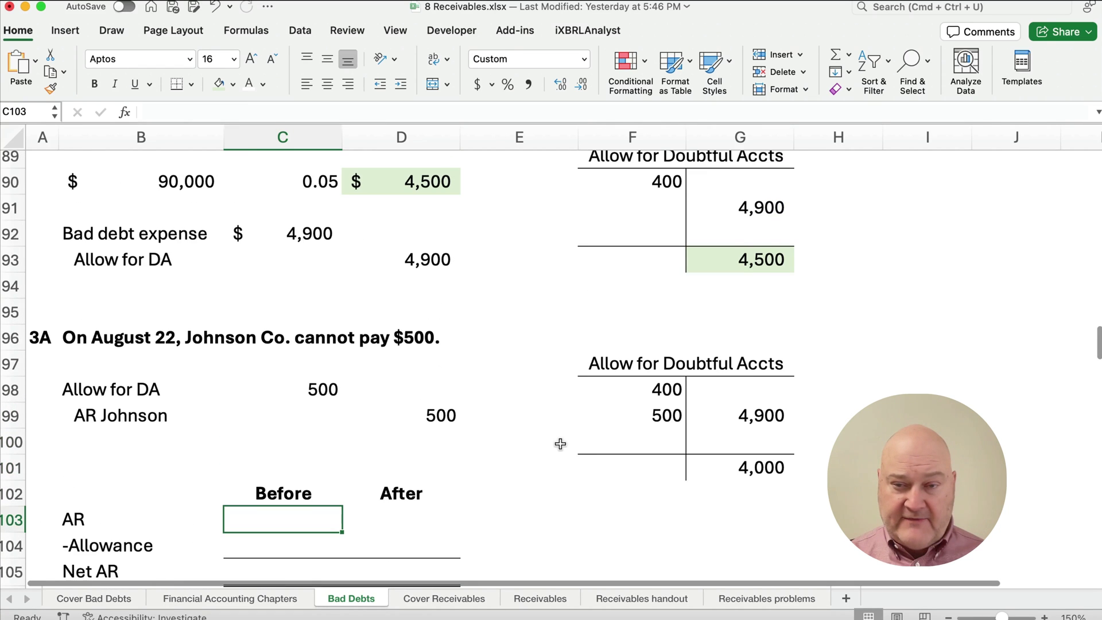
{"action": "scroll", "coordinate": [561, 443], "scroll_direction": "down", "scroll_amount": 1}
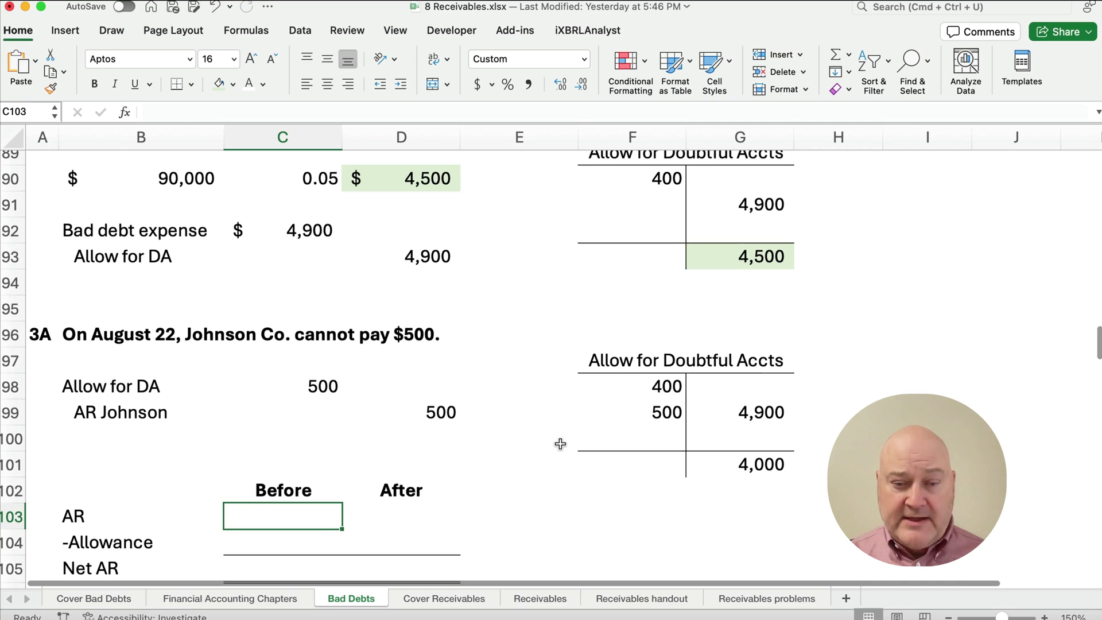
{"action": "type", "text": "="}
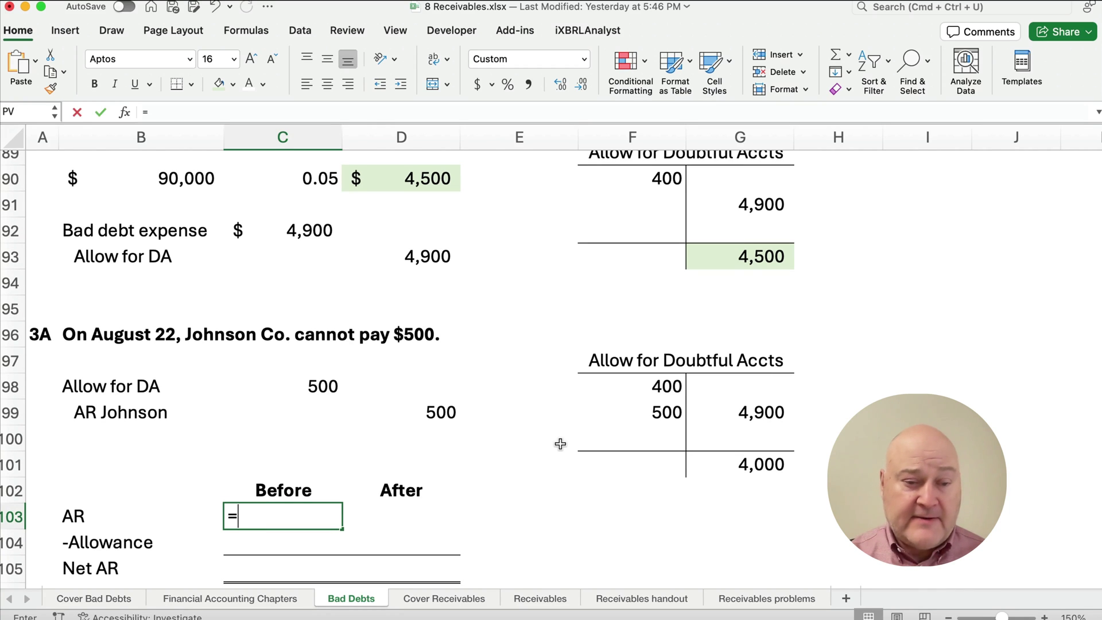
{"action": "scroll", "coordinate": [561, 444], "scroll_direction": "up", "scroll_amount": 1}
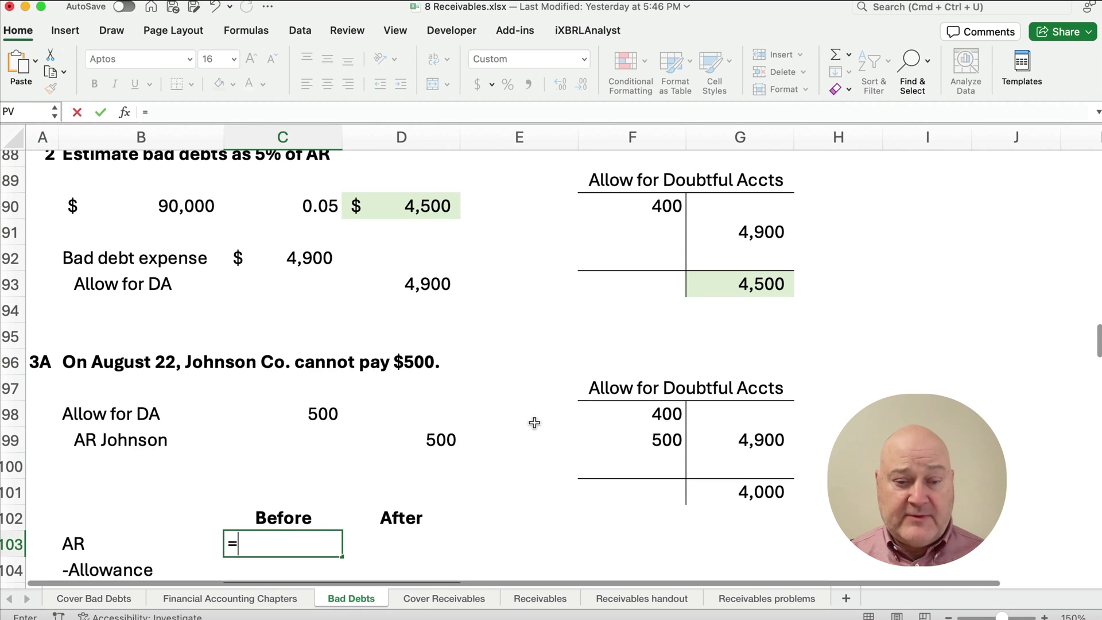
{"action": "left_click", "coordinate": [201, 206]}
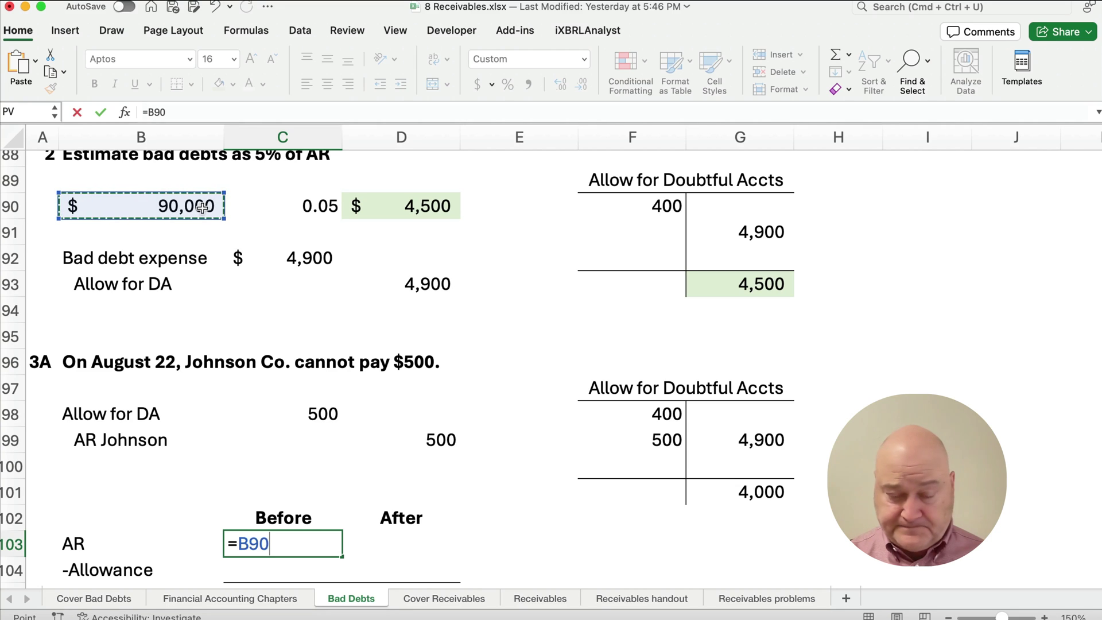
{"action": "key", "text": "Return"}
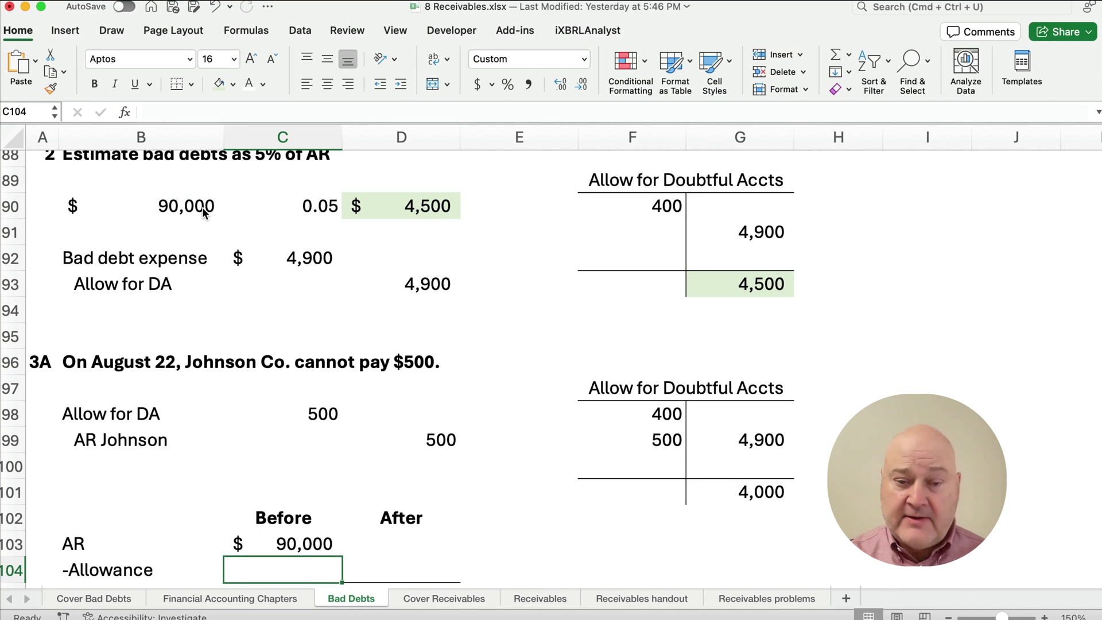
Step: Enter the Before allowance in C104 as -G93 and sum C103:C104 in C105 for Net AR
{"action": "type", "text": "-"}
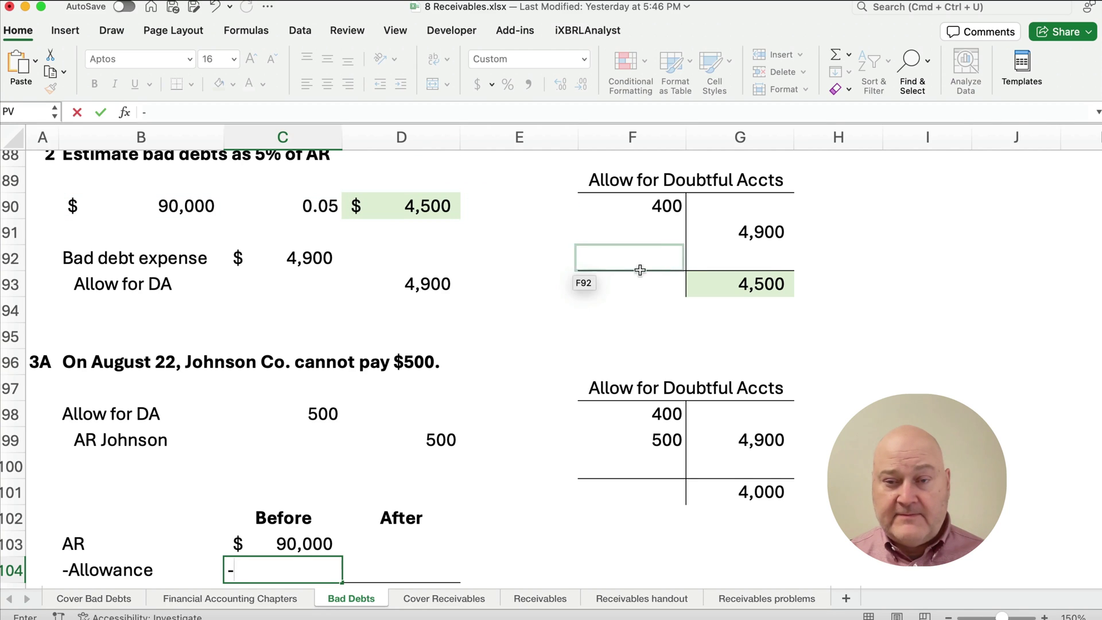
{"action": "left_click", "coordinate": [730, 283]}
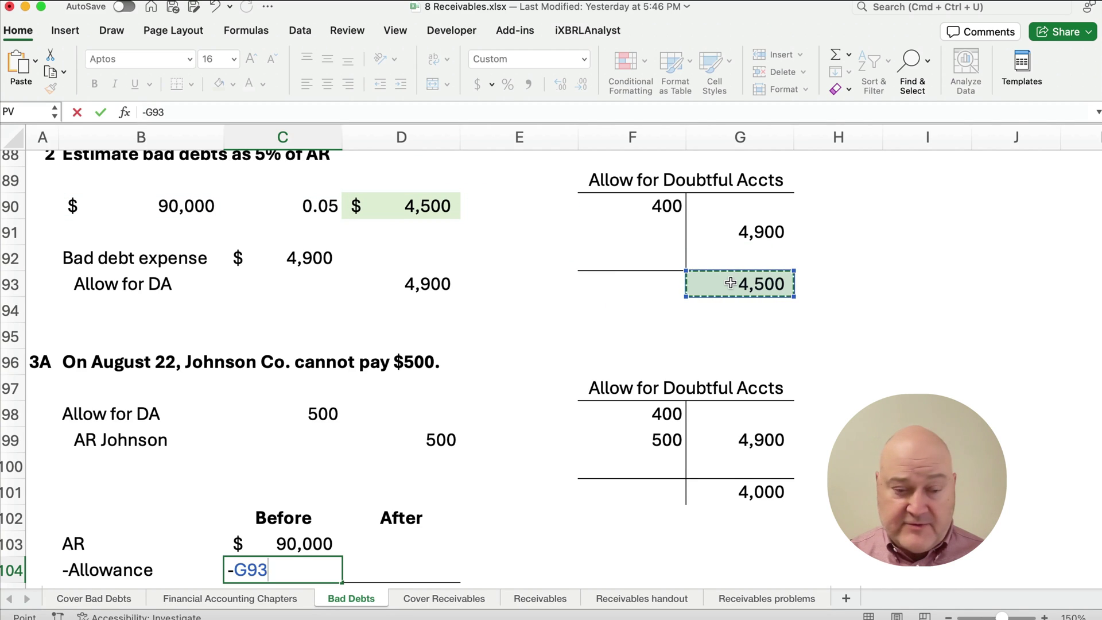
{"action": "key", "text": "Return"}
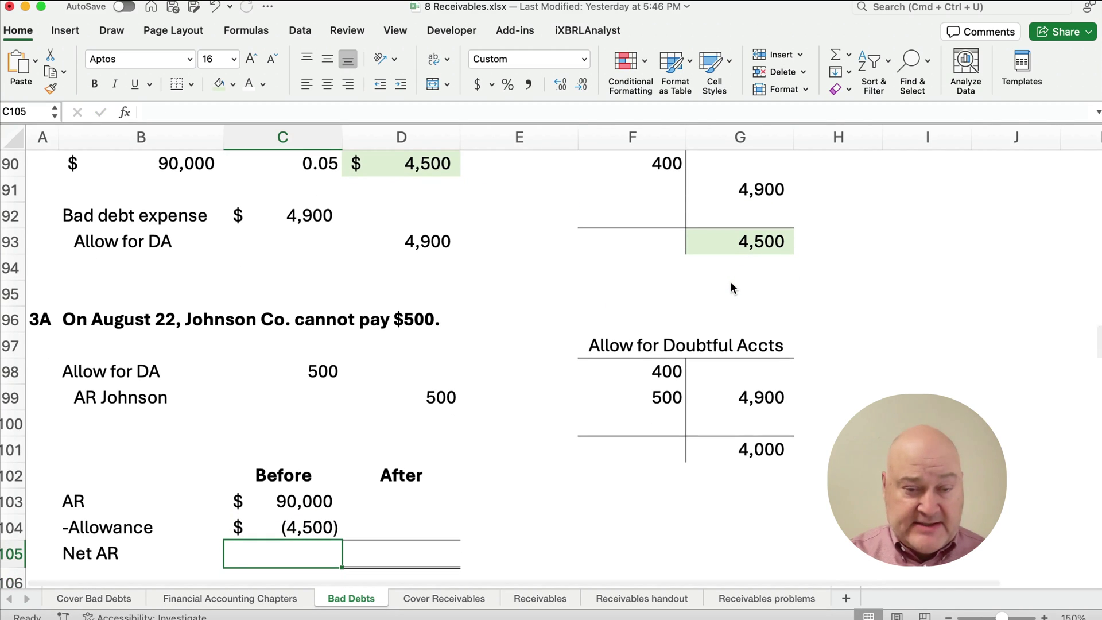
{"action": "key", "text": "super+shift+t"}
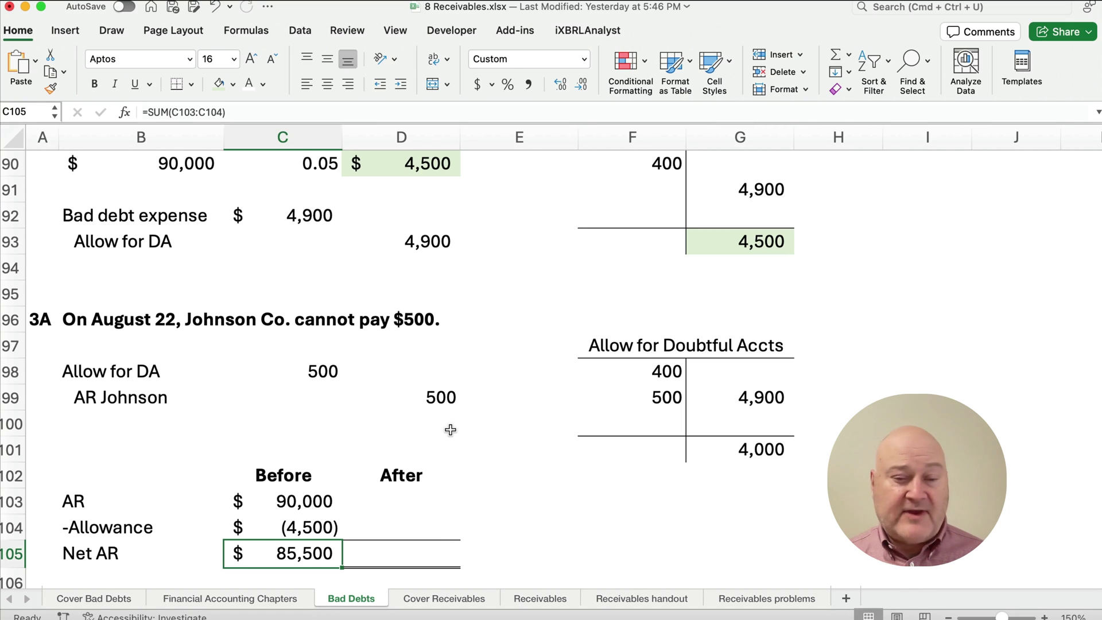
Step: Calculate the After AR amount in D103 with the formula =C103-500
{"action": "left_click", "coordinate": [398, 502]}
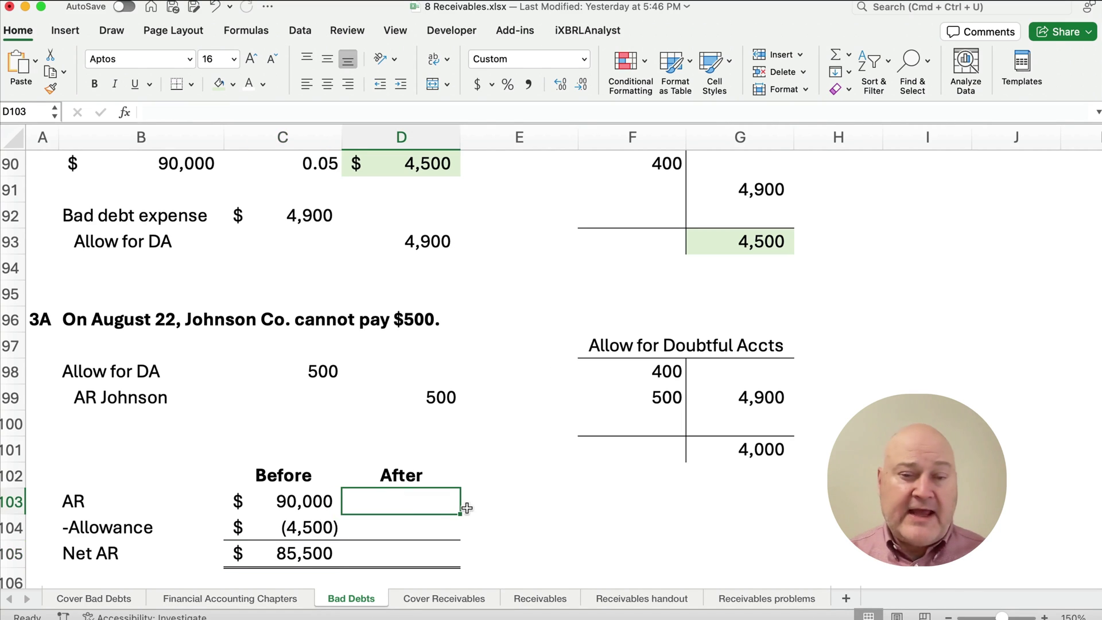
{"action": "type", "text": "="}
{"action": "key", "text": "Left"}
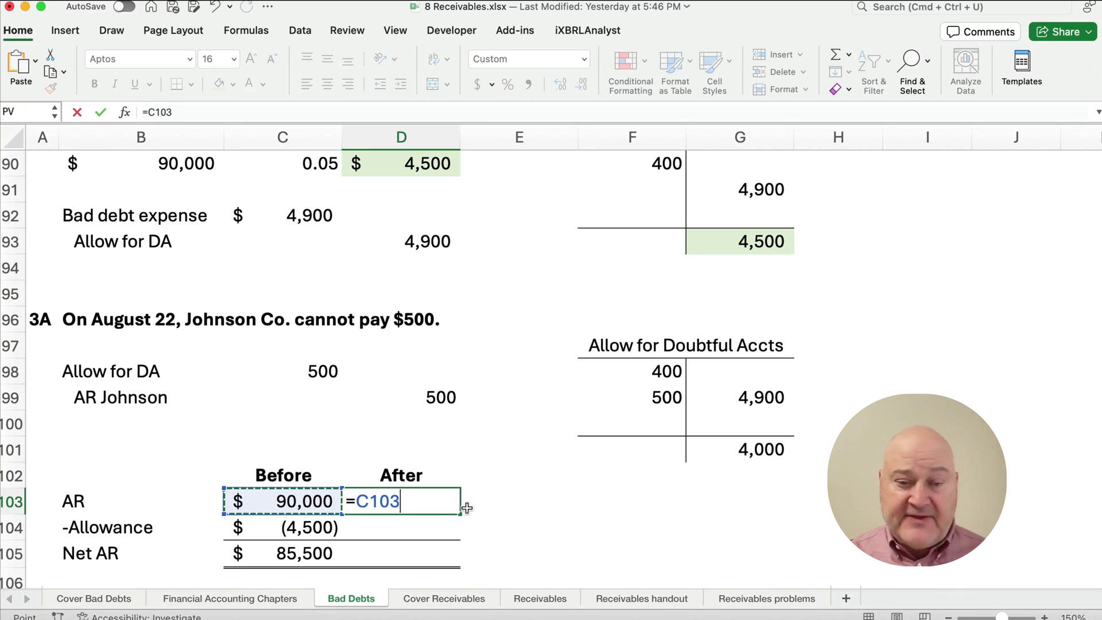
{"action": "type", "text": "-"}
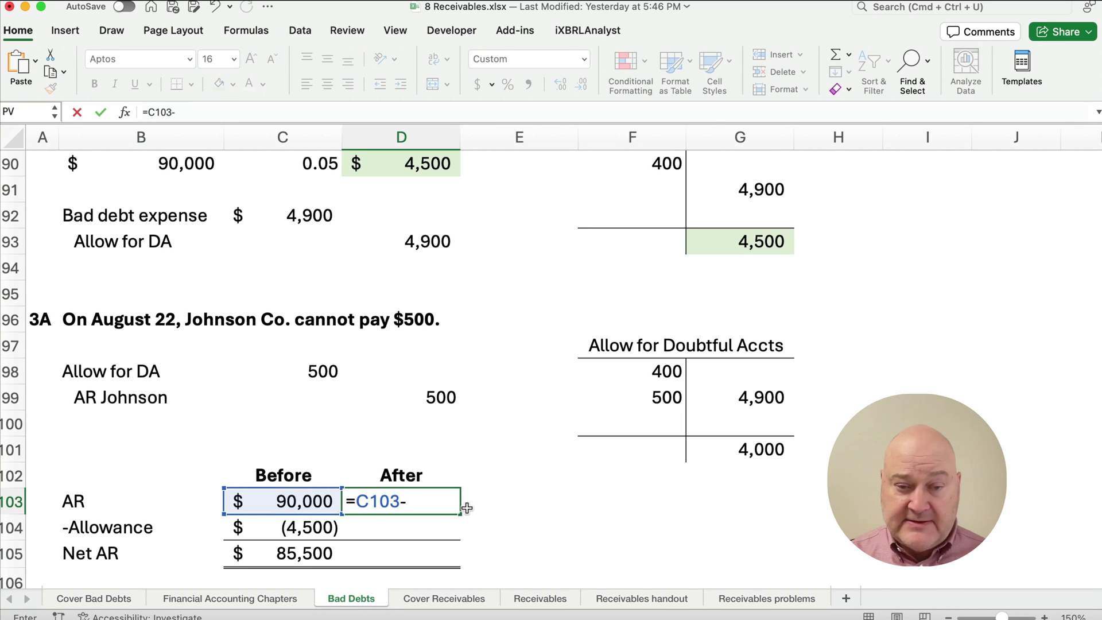
{"action": "type", "text": "500"}
{"action": "key", "text": "Return"}
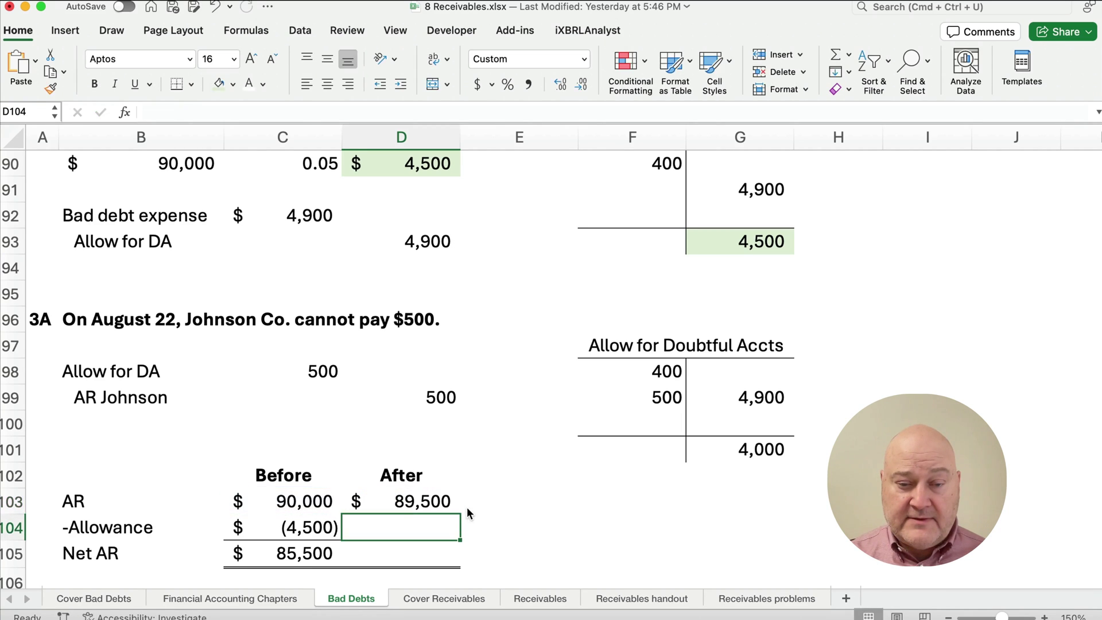
{"action": "type", "text": "="}
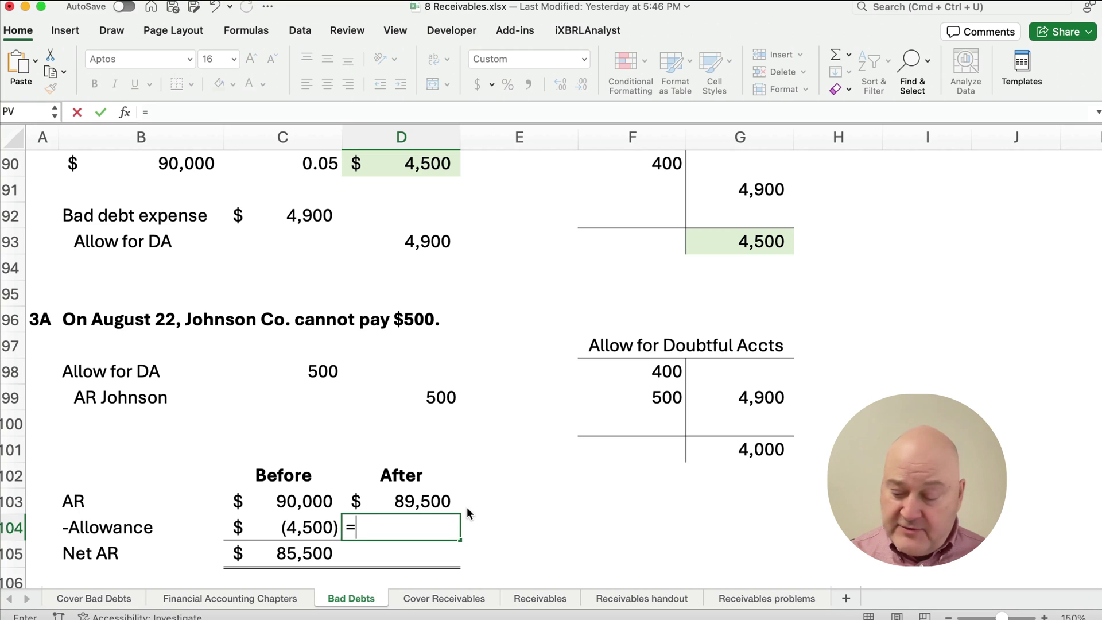
{"action": "type", "text": "+4"}
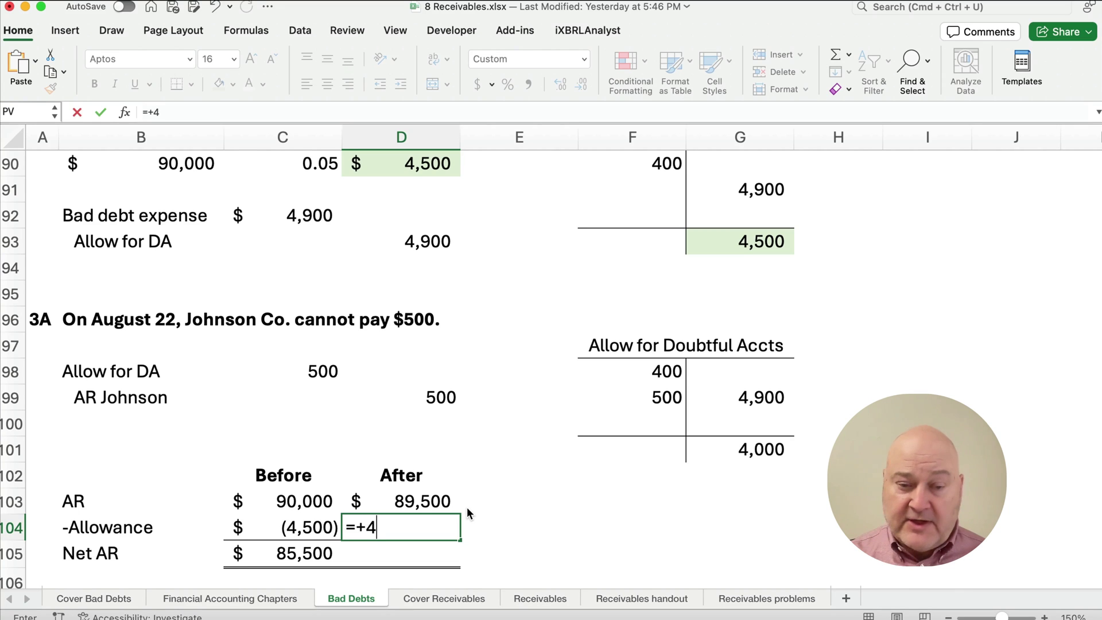
{"action": "key", "text": "BackSpace"}
{"action": "type", "text": "500"}
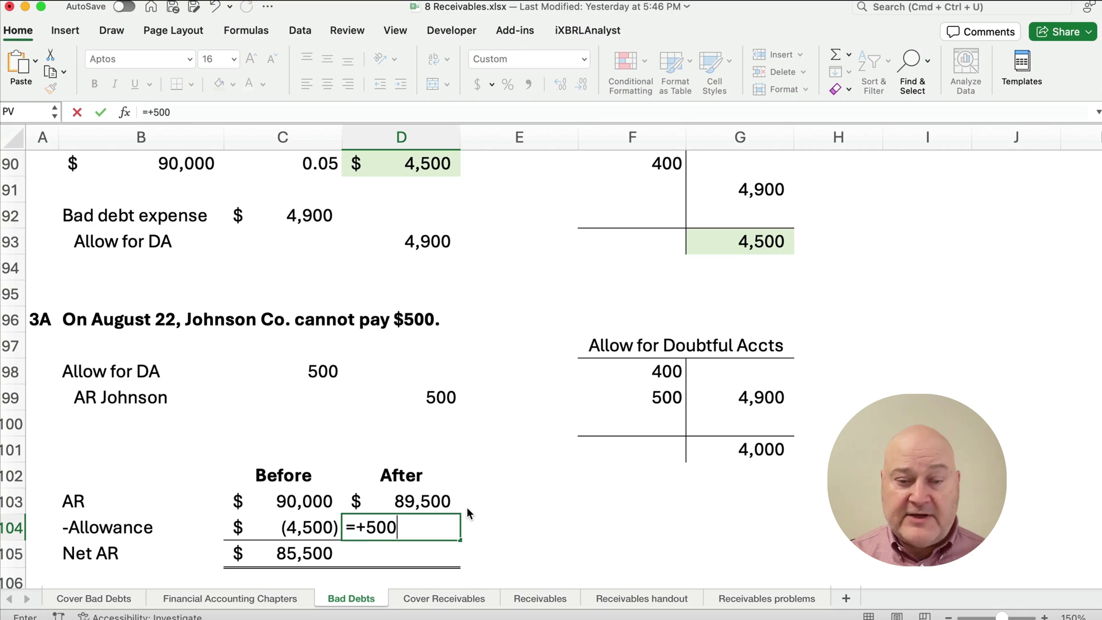
{"action": "key", "text": "Return"}
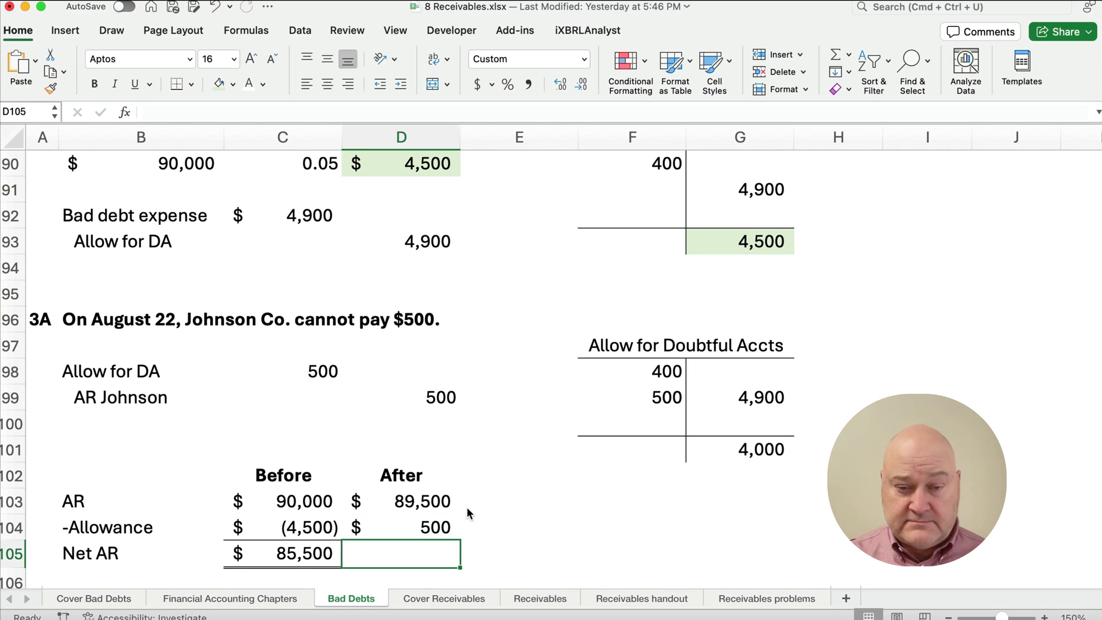
Step: Calculate the After allowance in D104 as =C104+500 and sum D103:D104 in D105 for the After Net AR
{"action": "key", "text": "Up"}
{"action": "type", "text": "="}
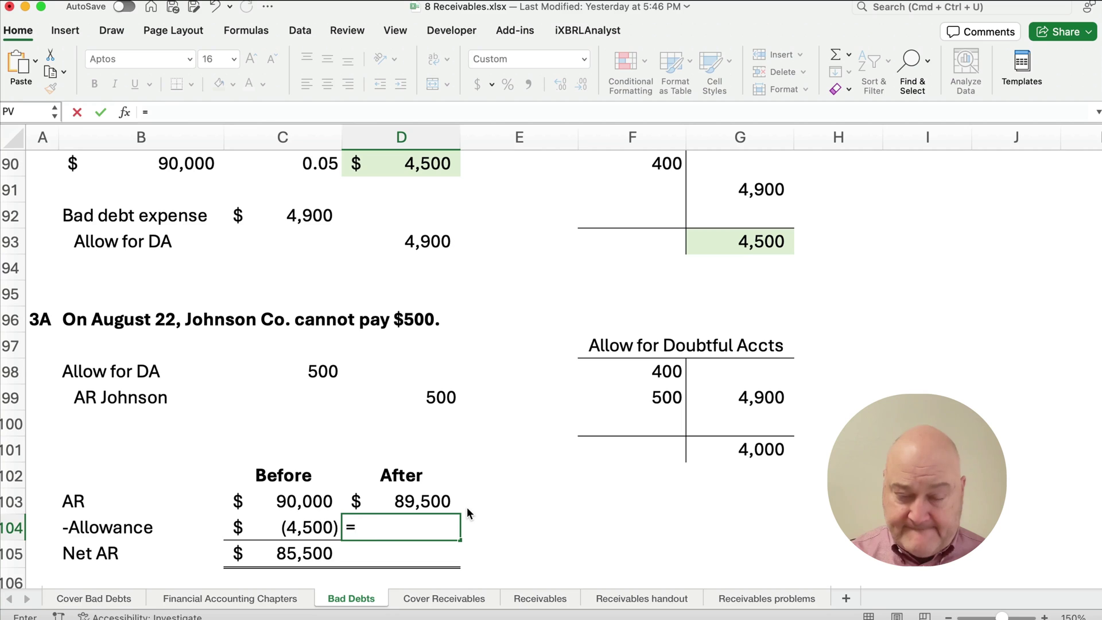
{"action": "key", "text": "Left"}
{"action": "type", "text": "+500"}
{"action": "key", "text": "Return"}
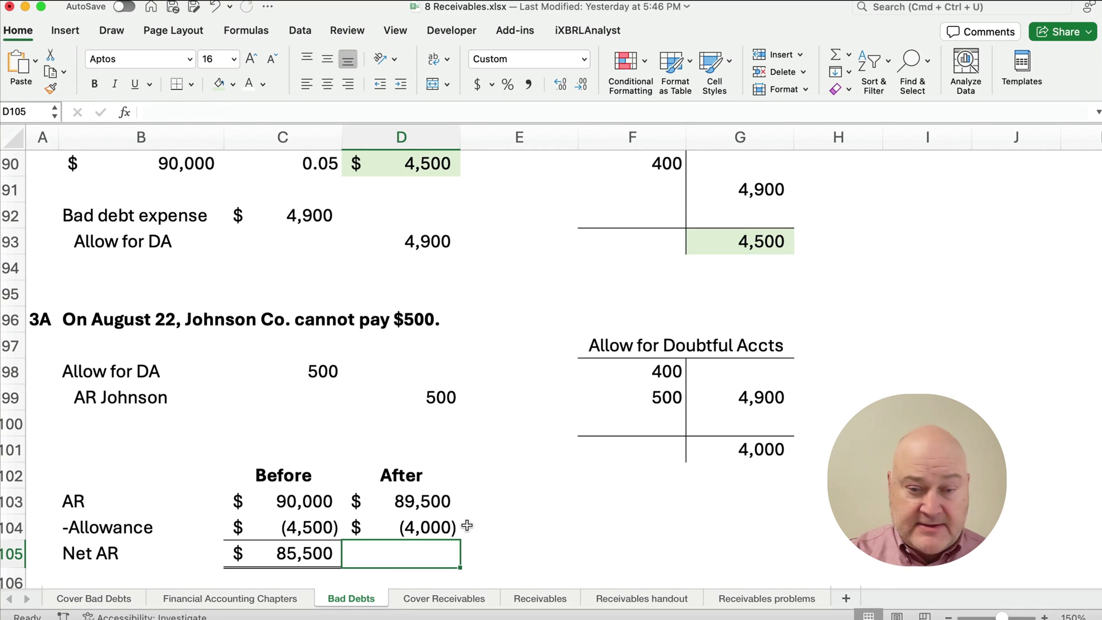
{"action": "key", "text": "super+shift+t"}
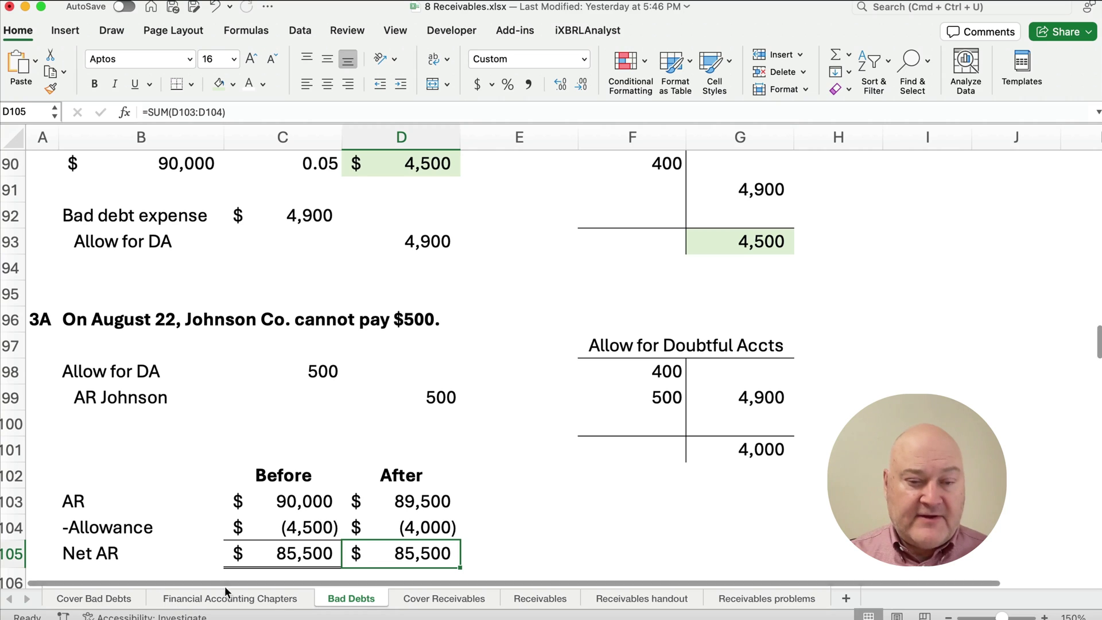
{"action": "left_click_drag", "start_coordinate": [270, 553], "coordinate": [384, 552]}
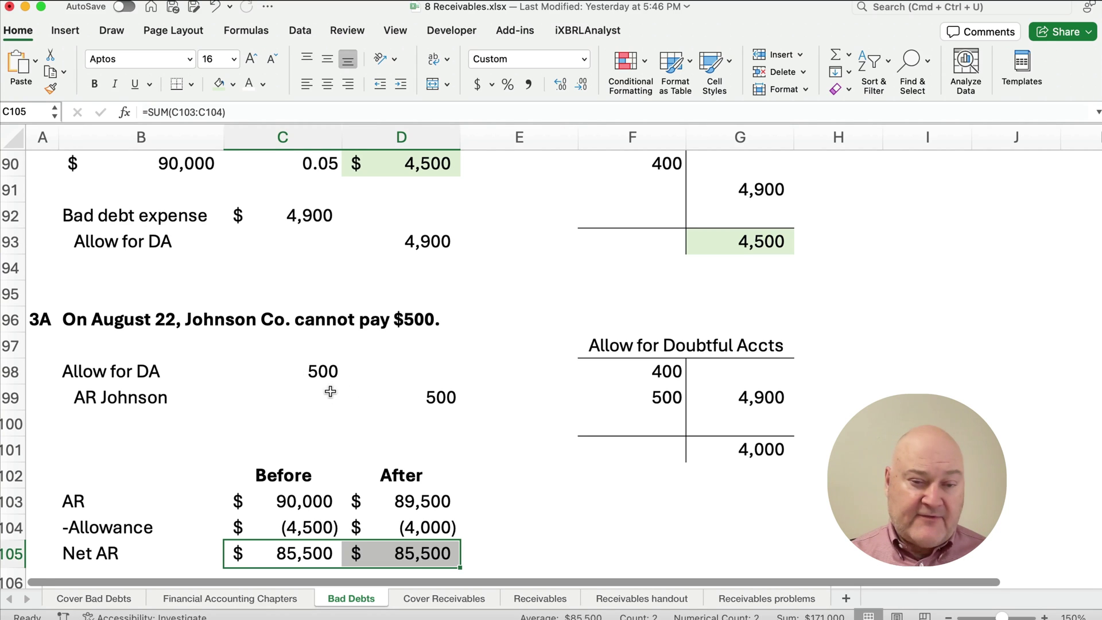
{"action": "left_click_drag", "start_coordinate": [301, 501], "coordinate": [394, 543]}
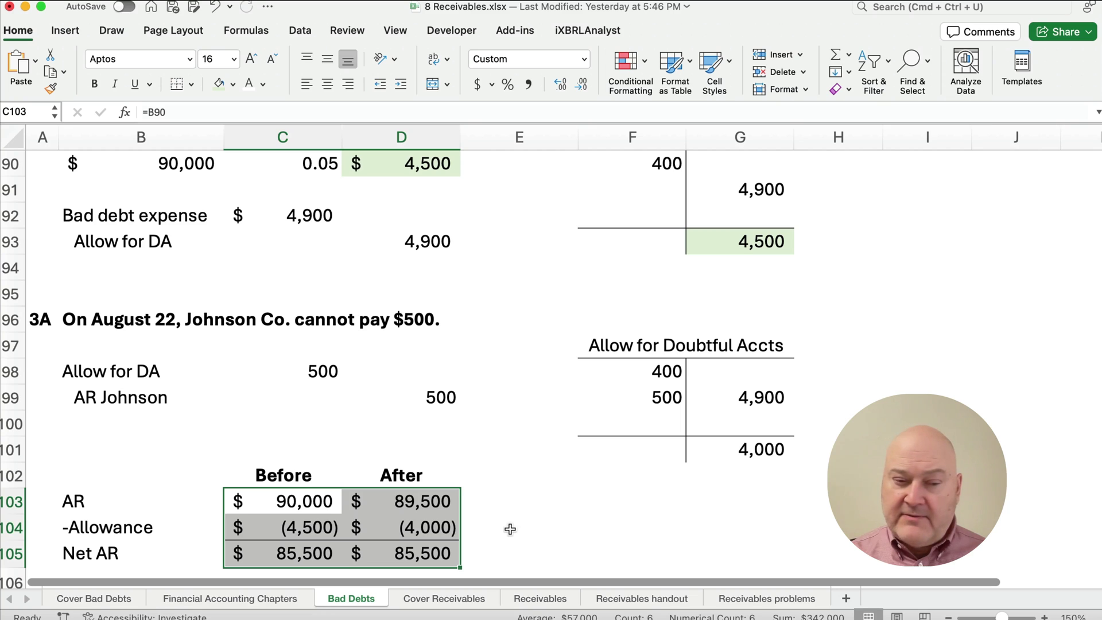
Step: Enter the 3B write-off entry's accounts, Bad debt expense in B109 and AR - Johnson in B110
{"action": "scroll", "coordinate": [497, 536], "scroll_direction": "down", "scroll_amount": 5}
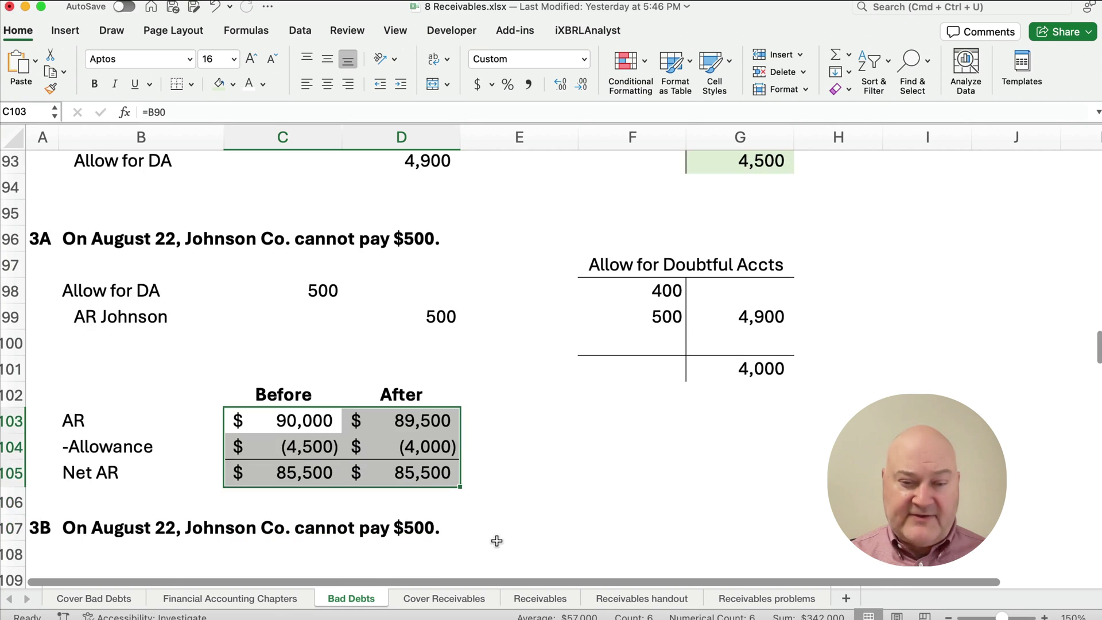
{"action": "scroll", "coordinate": [497, 541], "scroll_direction": "down", "scroll_amount": 1}
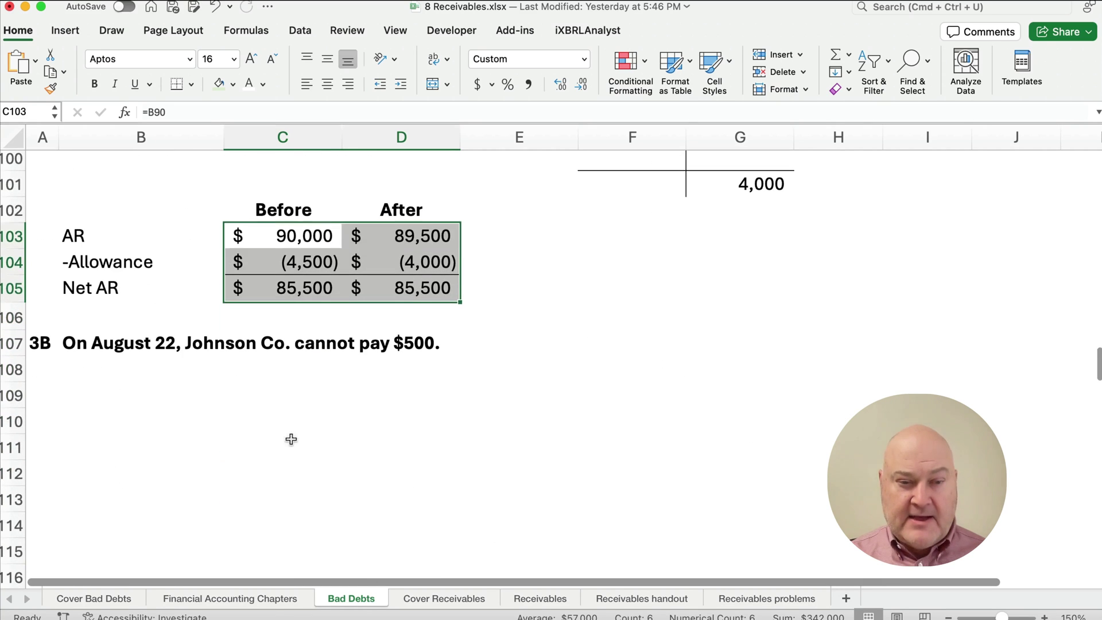
{"action": "left_click", "coordinate": [108, 387]}
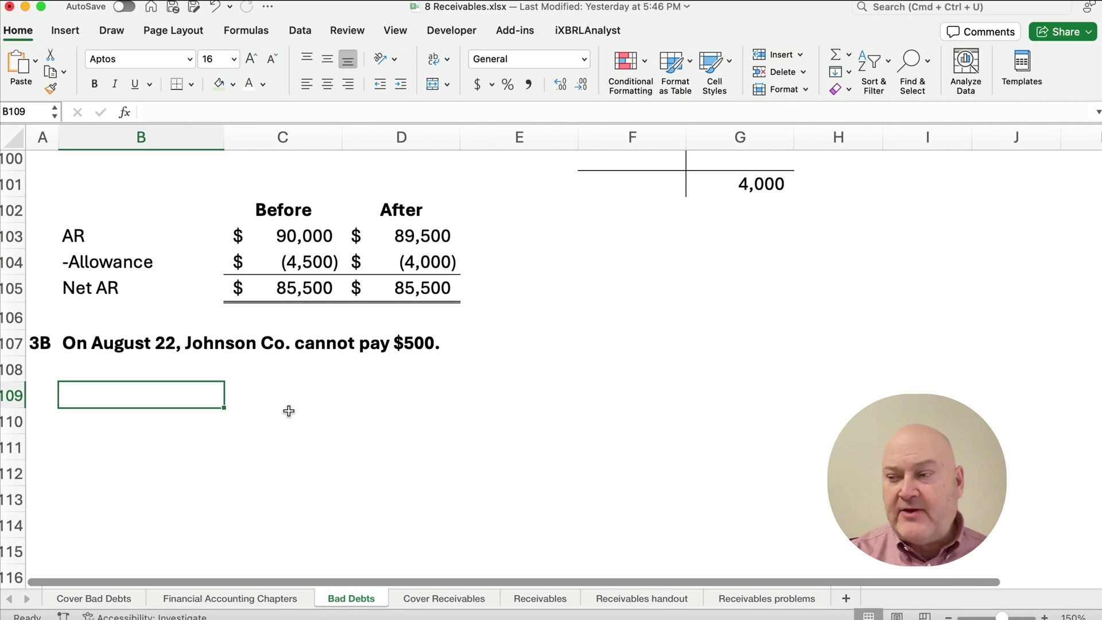
{"action": "type", "text": "Bad"}
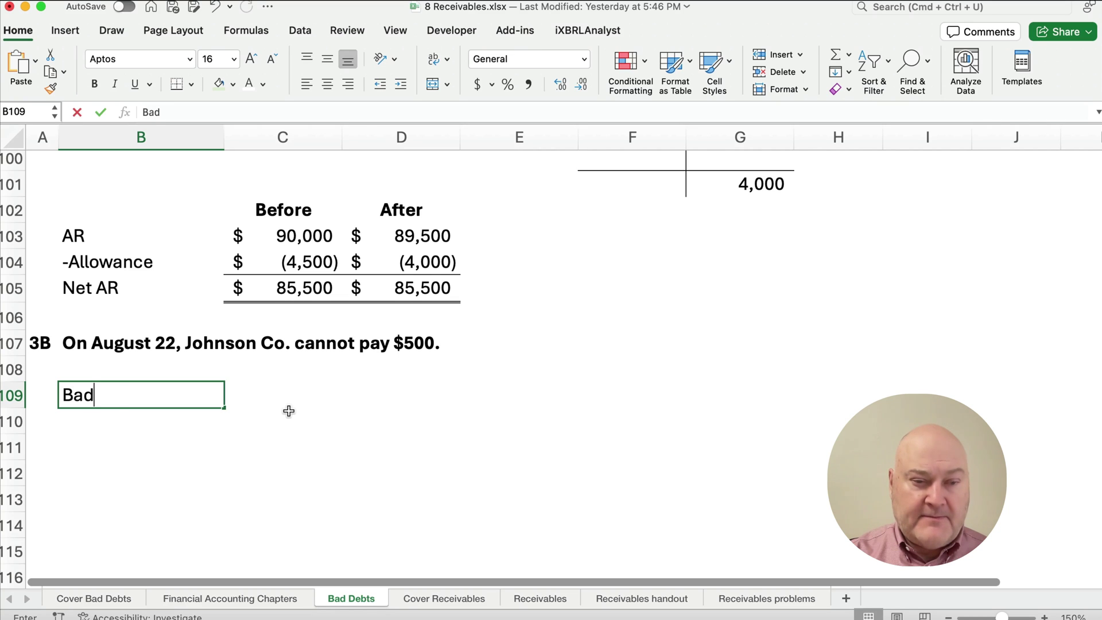
{"action": "type", "text": " debt ex"}
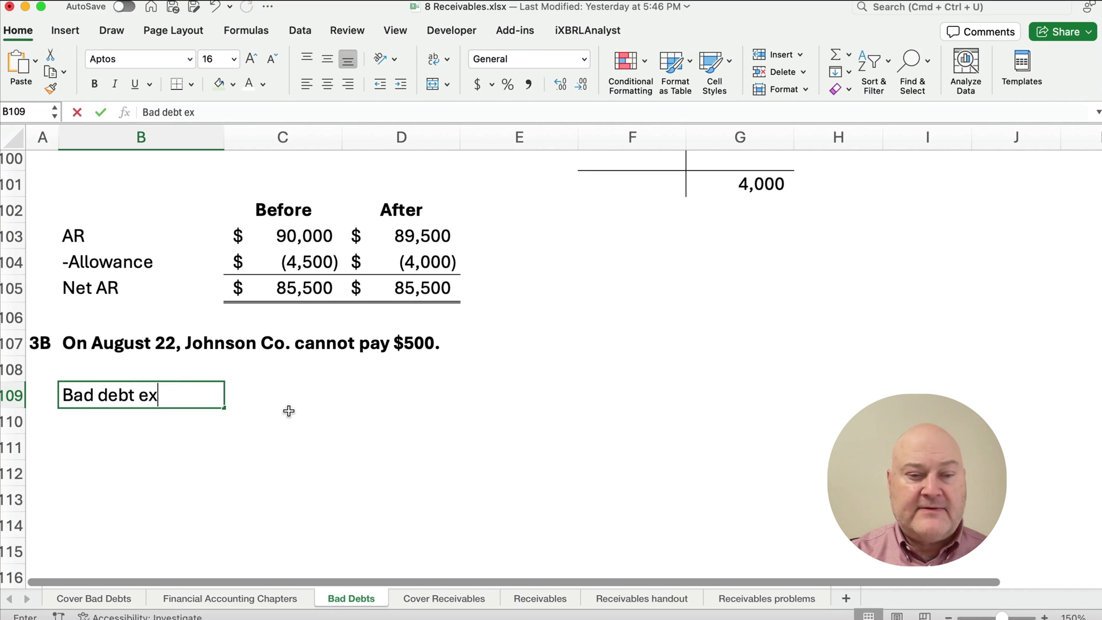
{"action": "type", "text": "pense"}
{"action": "key", "text": "Return"}
{"action": "type", "text": "A"}
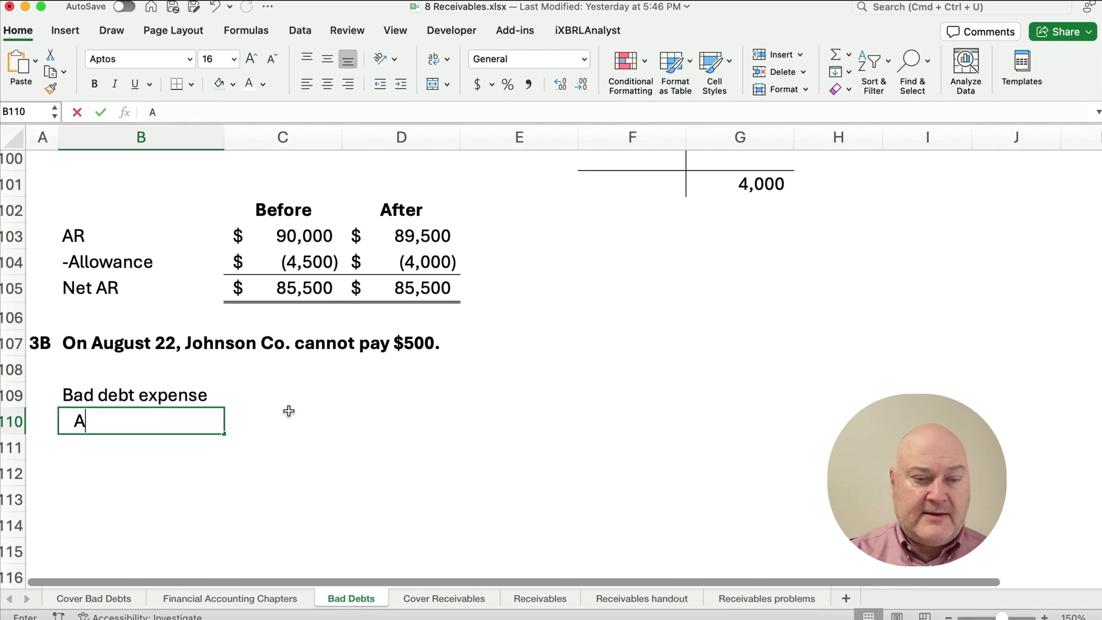
{"action": "type", "text": "R - Ho"}
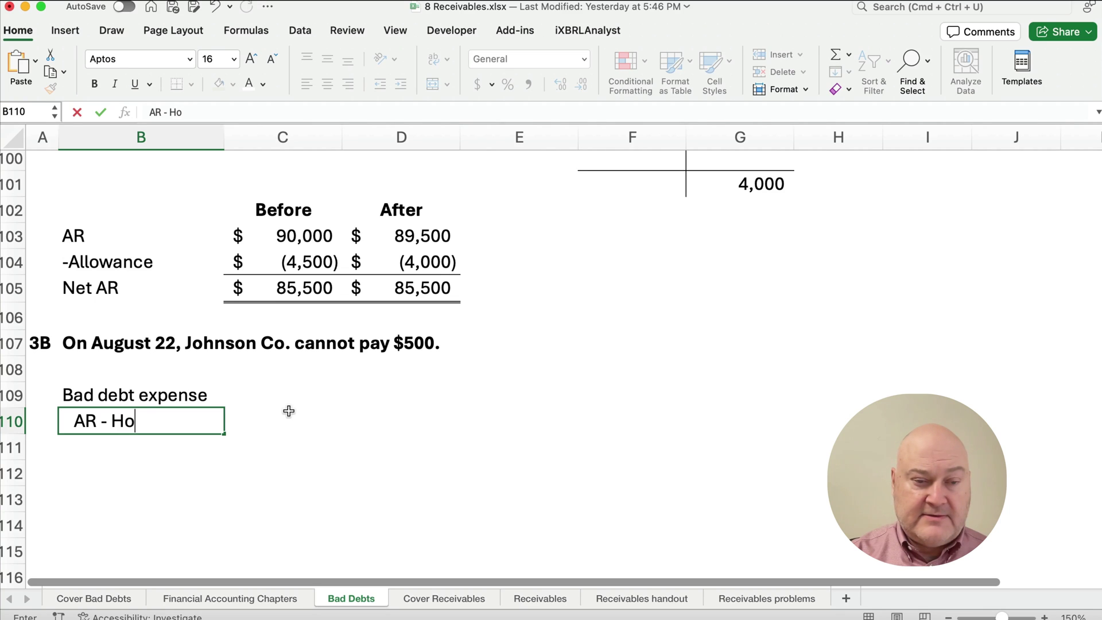
{"action": "key", "text": "BackSpace"}
{"action": "key", "text": "BackSpace"}
{"action": "type", "text": "Johnson"}
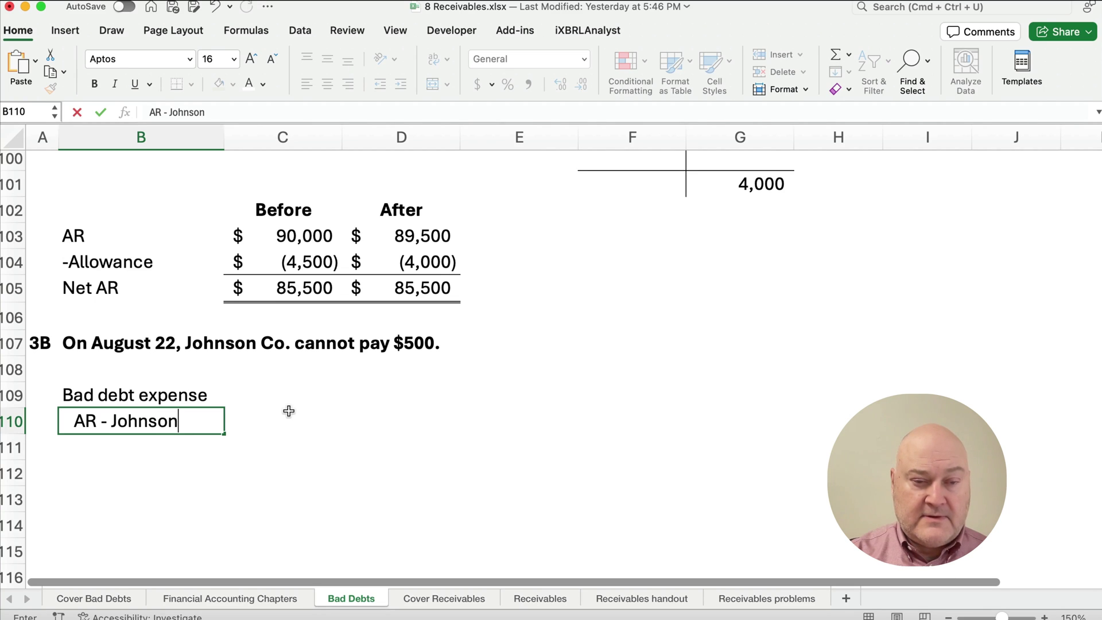
Step: Record the 3B amounts with a 500 debit in C109 and a 500 credit in D110
{"action": "left_click", "coordinate": [289, 411]}
{"action": "key", "text": "Up"}
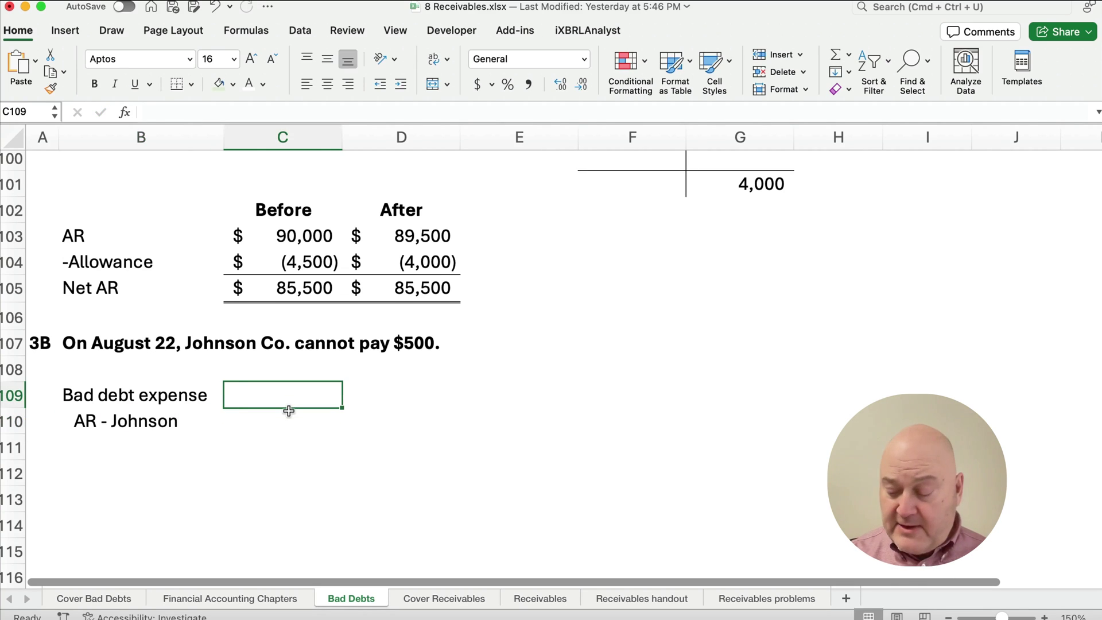
{"action": "type", "text": "500"}
{"action": "key", "text": "Return"}
{"action": "key", "text": "Right"}
{"action": "type", "text": "500"}
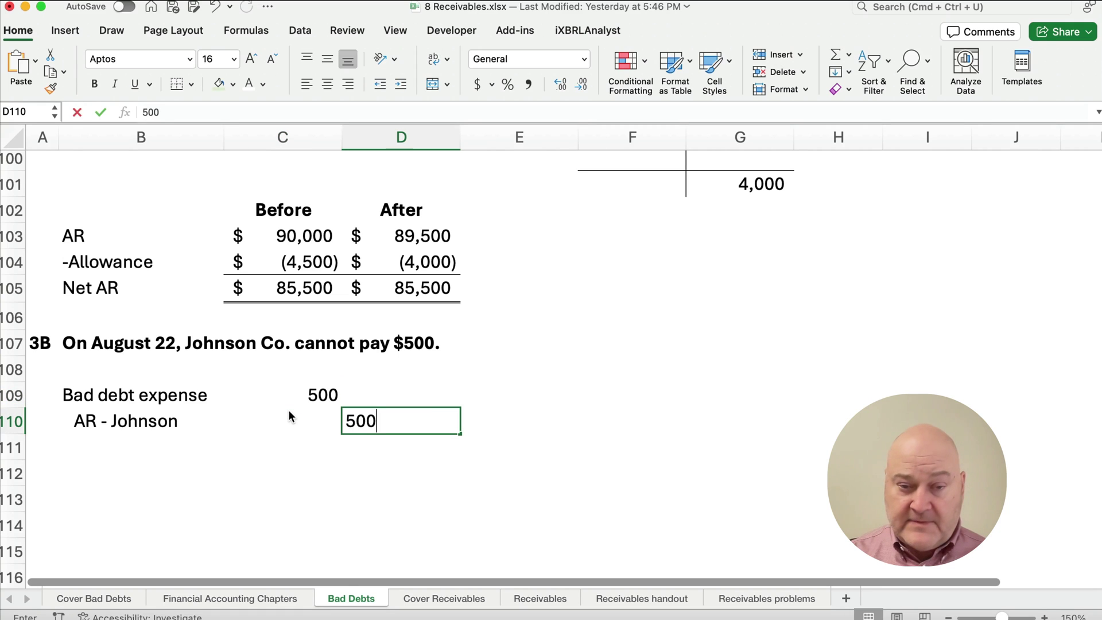
{"action": "key", "text": "Return"}
{"action": "key", "text": "Home"}
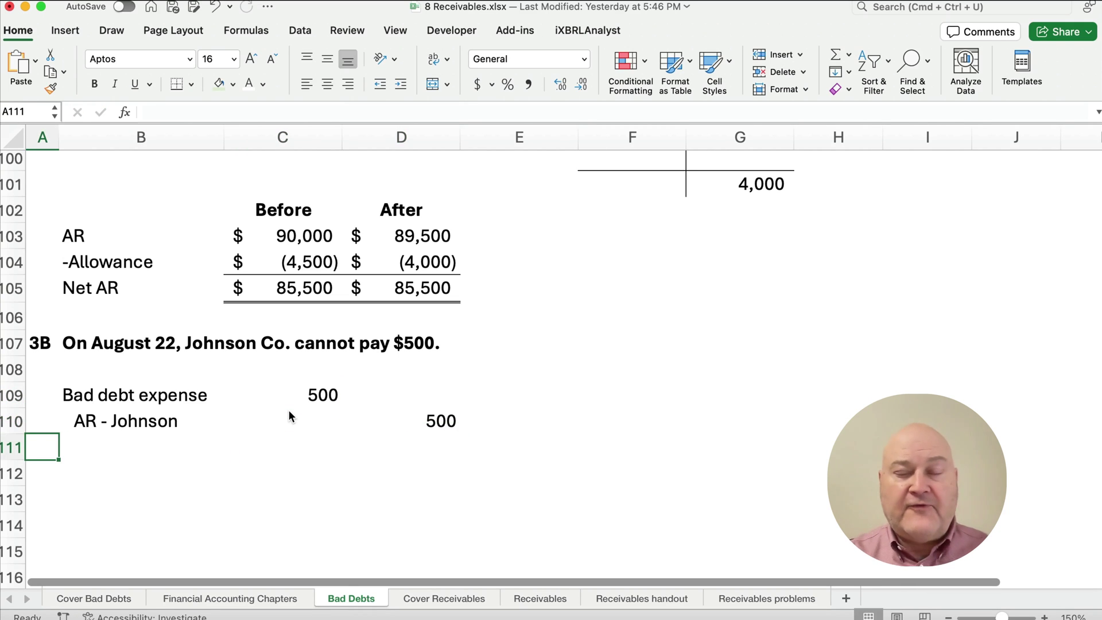